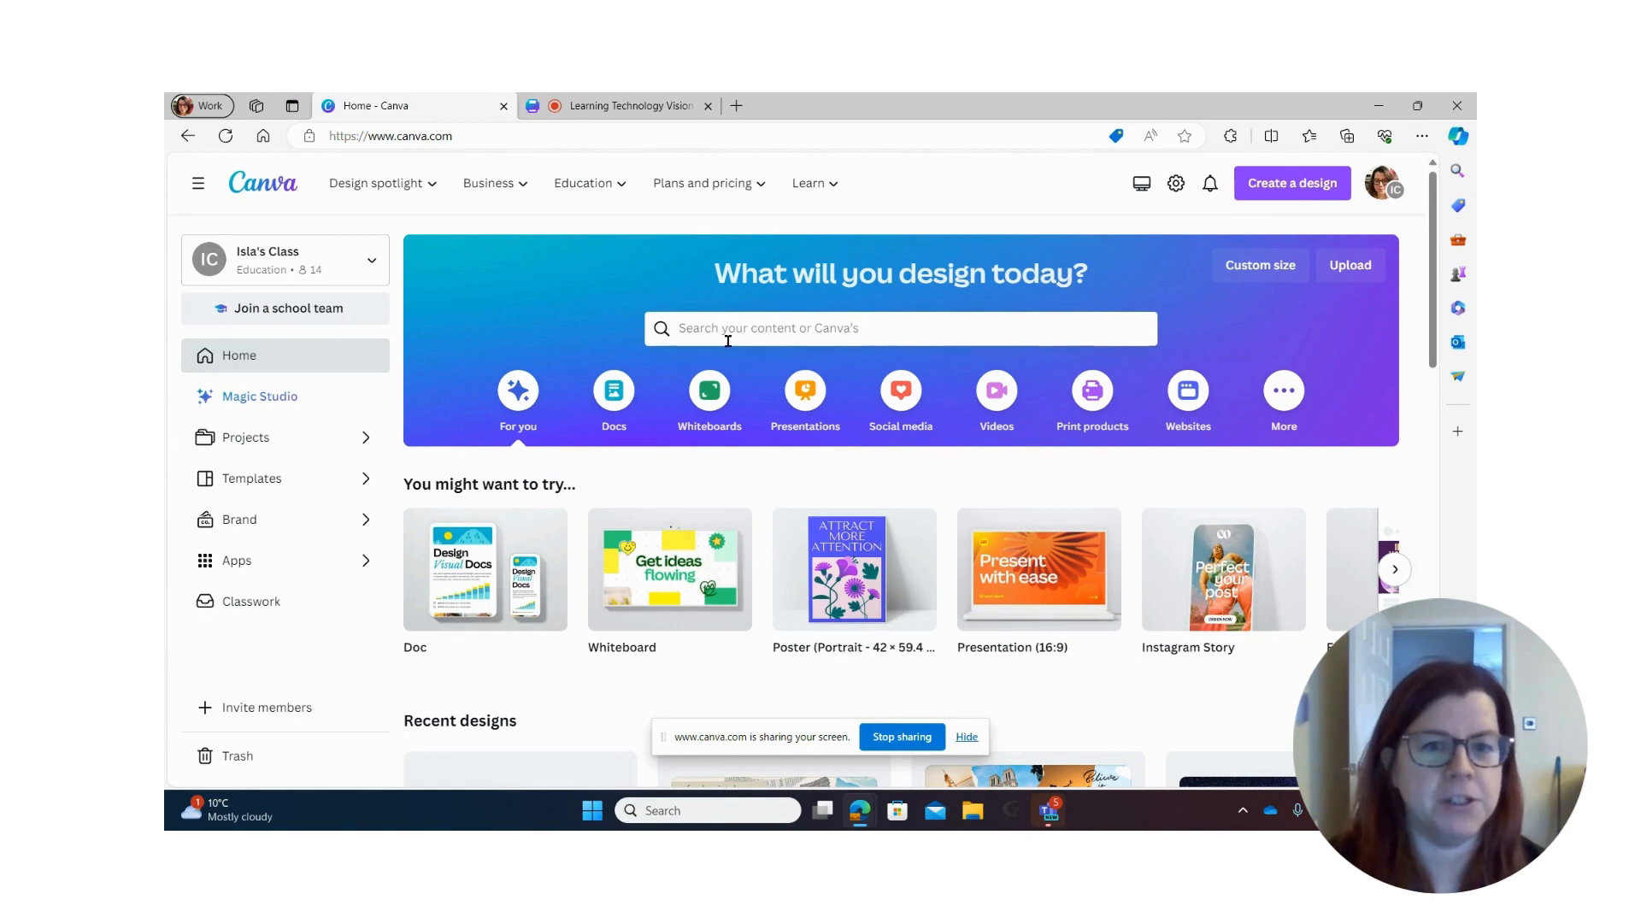
# Step: Create a new blank double-sided A3 landscape poster design
pyautogui.click(1257, 196)
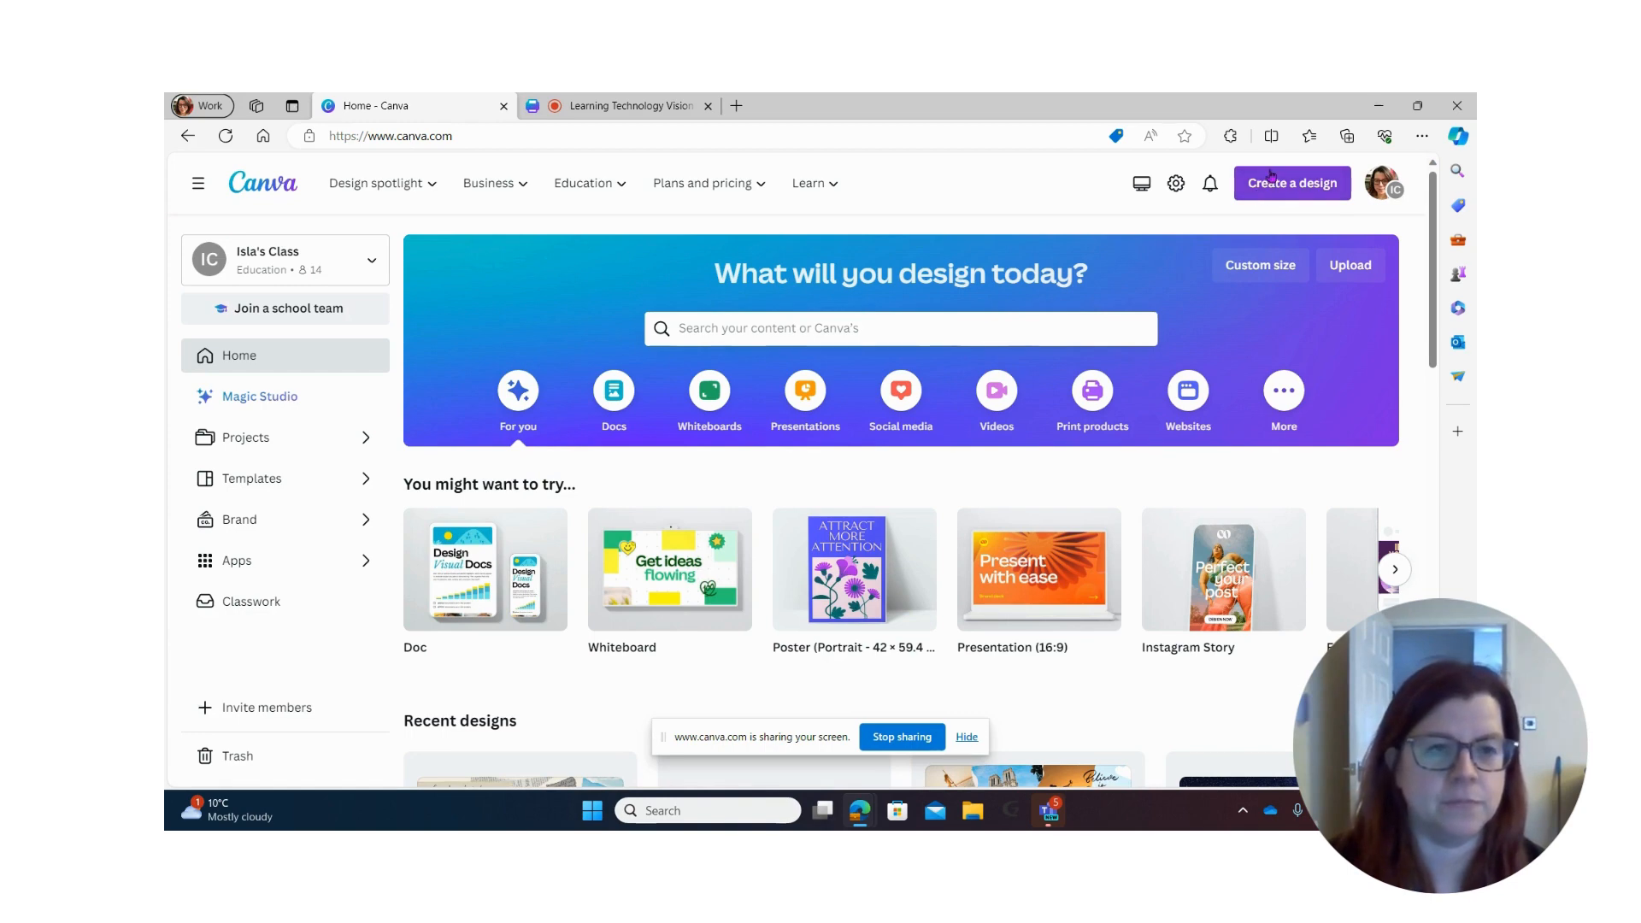
pyautogui.click(1270, 175)
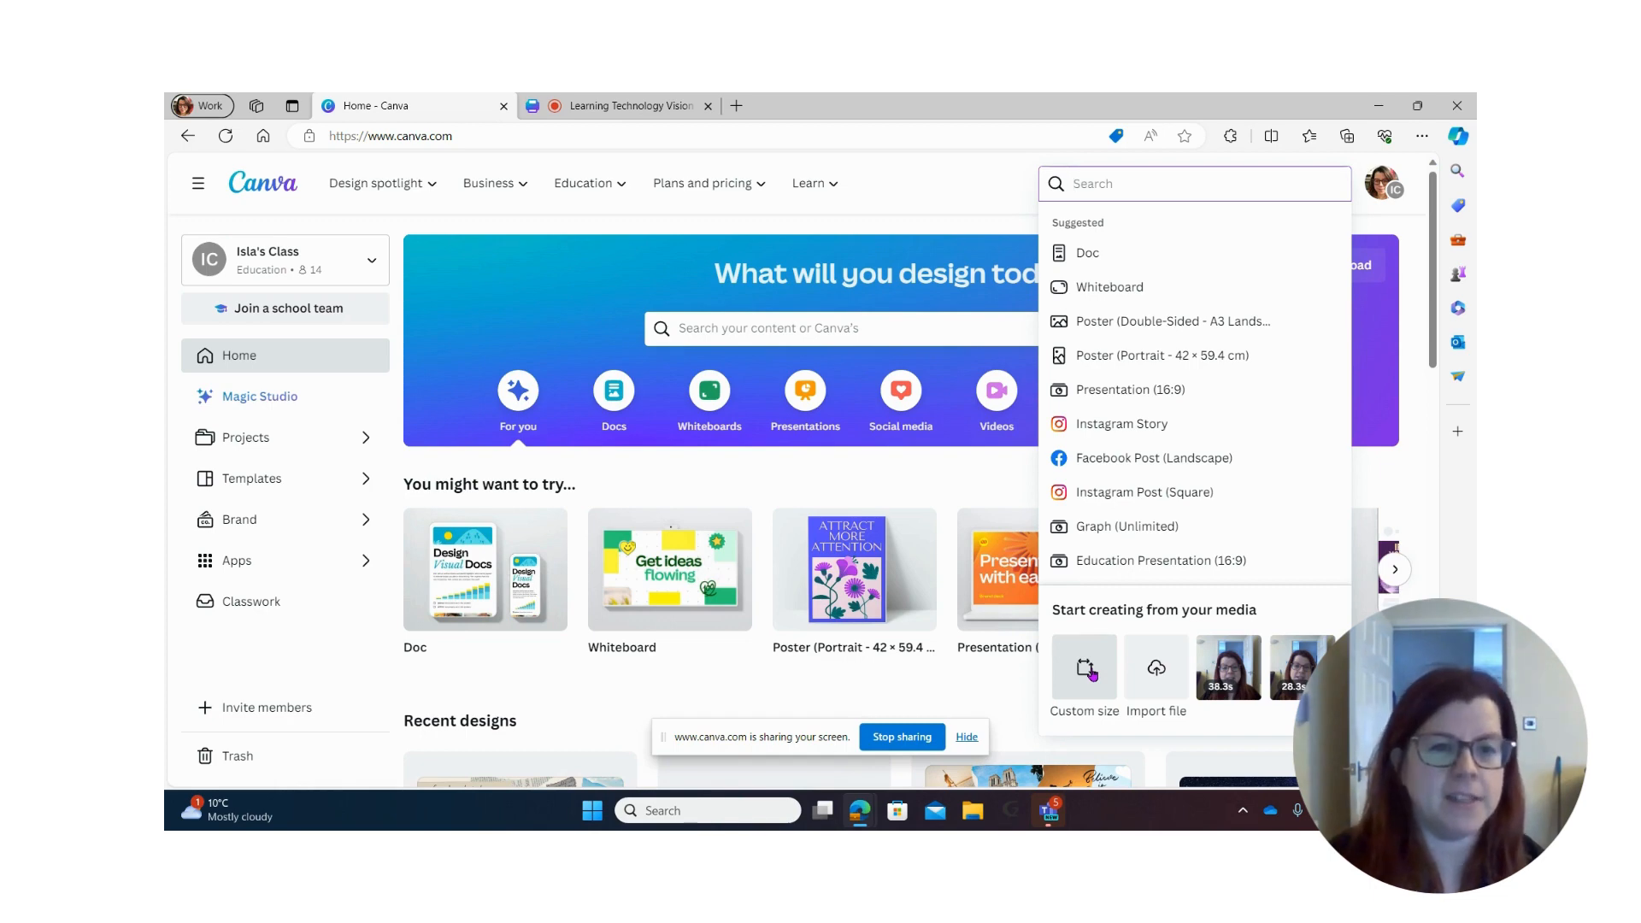
pyautogui.click(1154, 335)
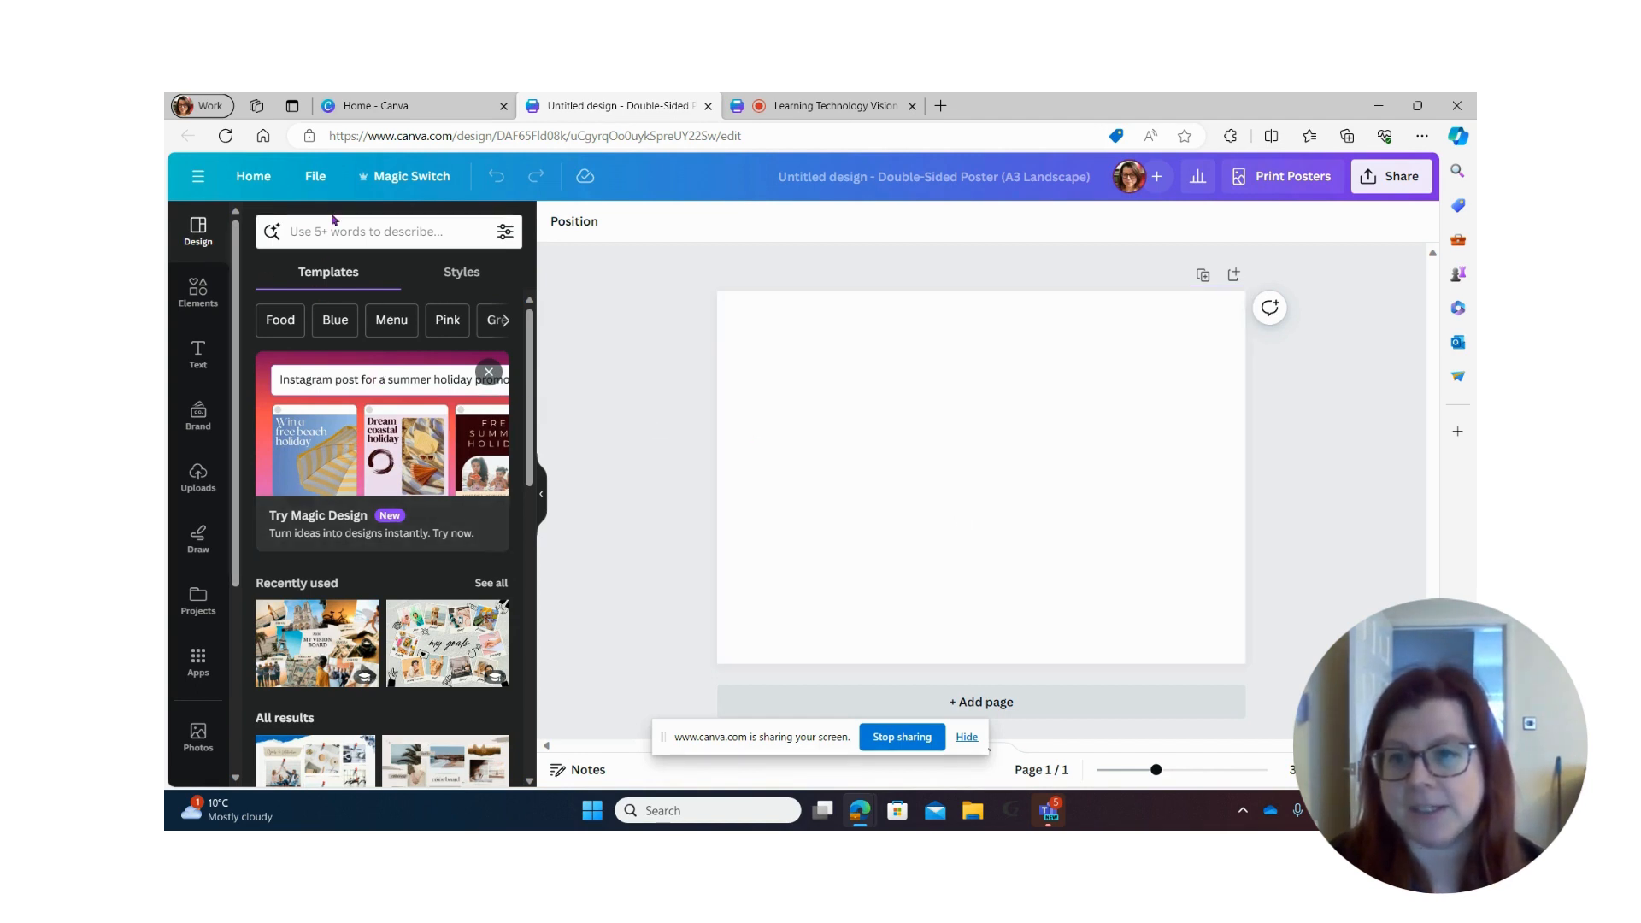
# Step: Search the templates for "vision board" and apply the White and Black Organic Collage Vision Board Poster with the "my goals" title
pyautogui.click(333, 242)
pyautogui.write('vision board')
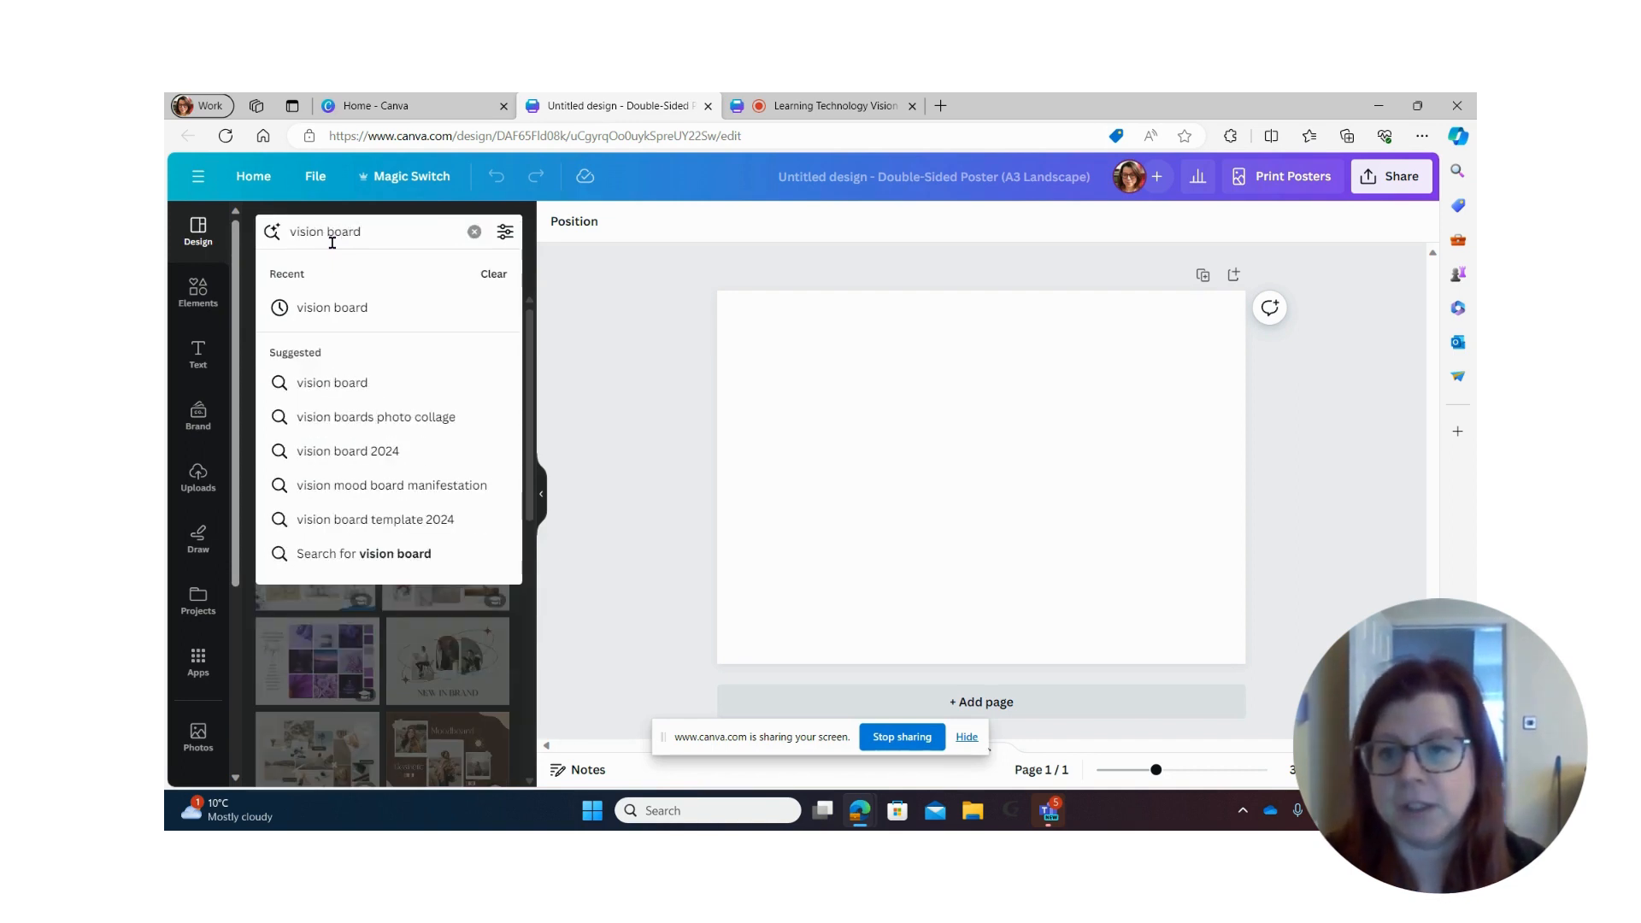
pyautogui.press('Return')
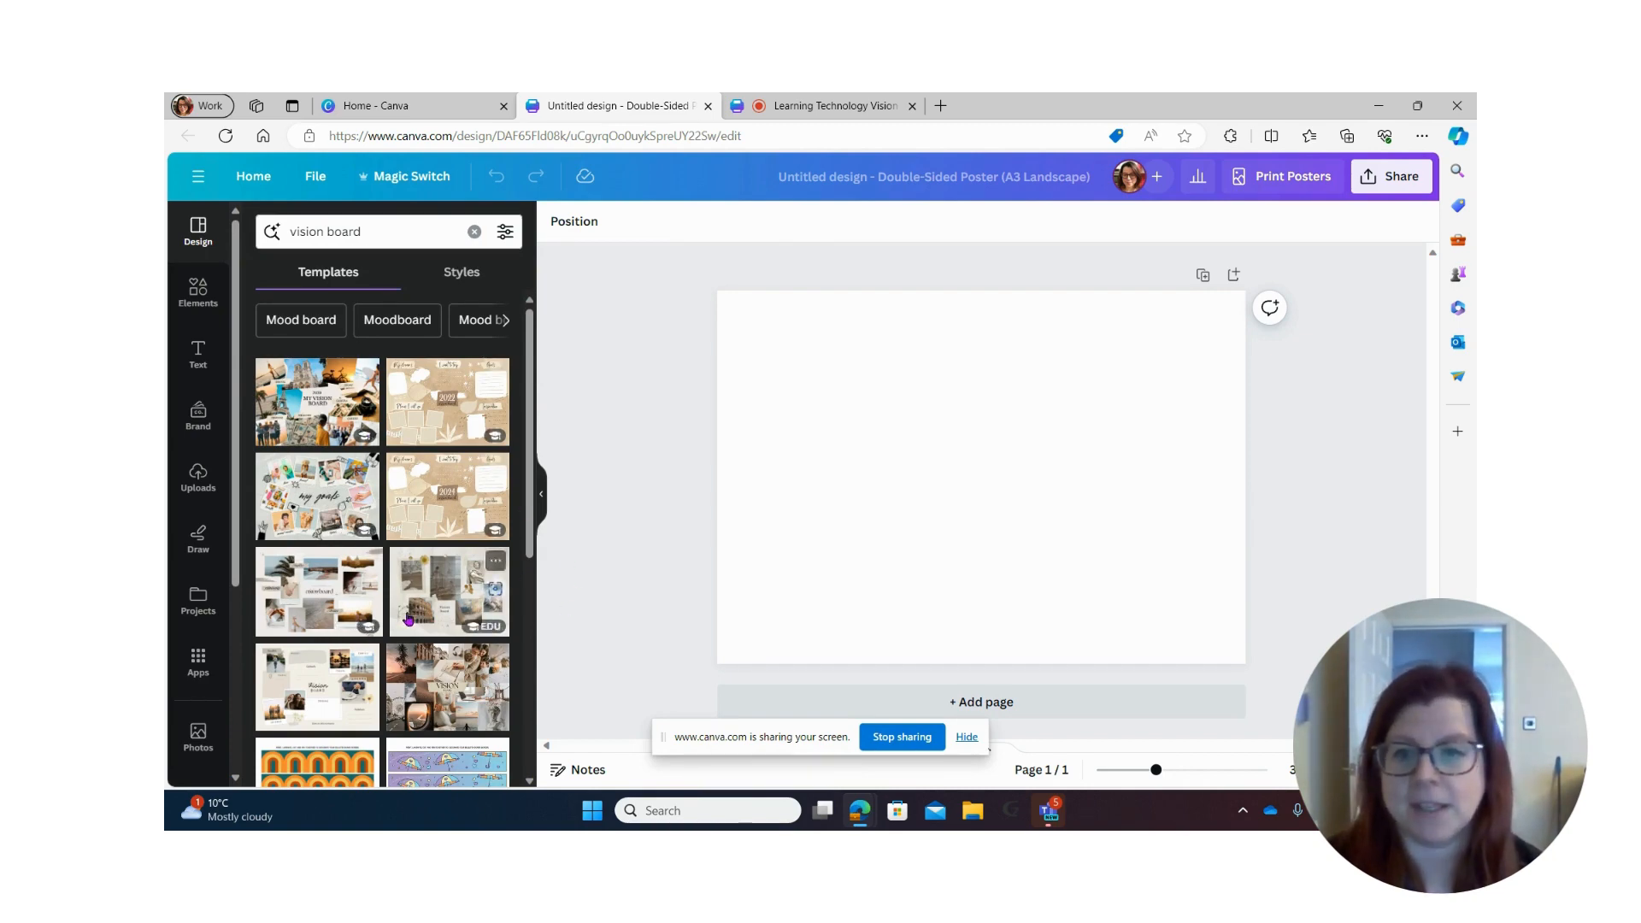
pyautogui.scroll(-3, 408, 619)
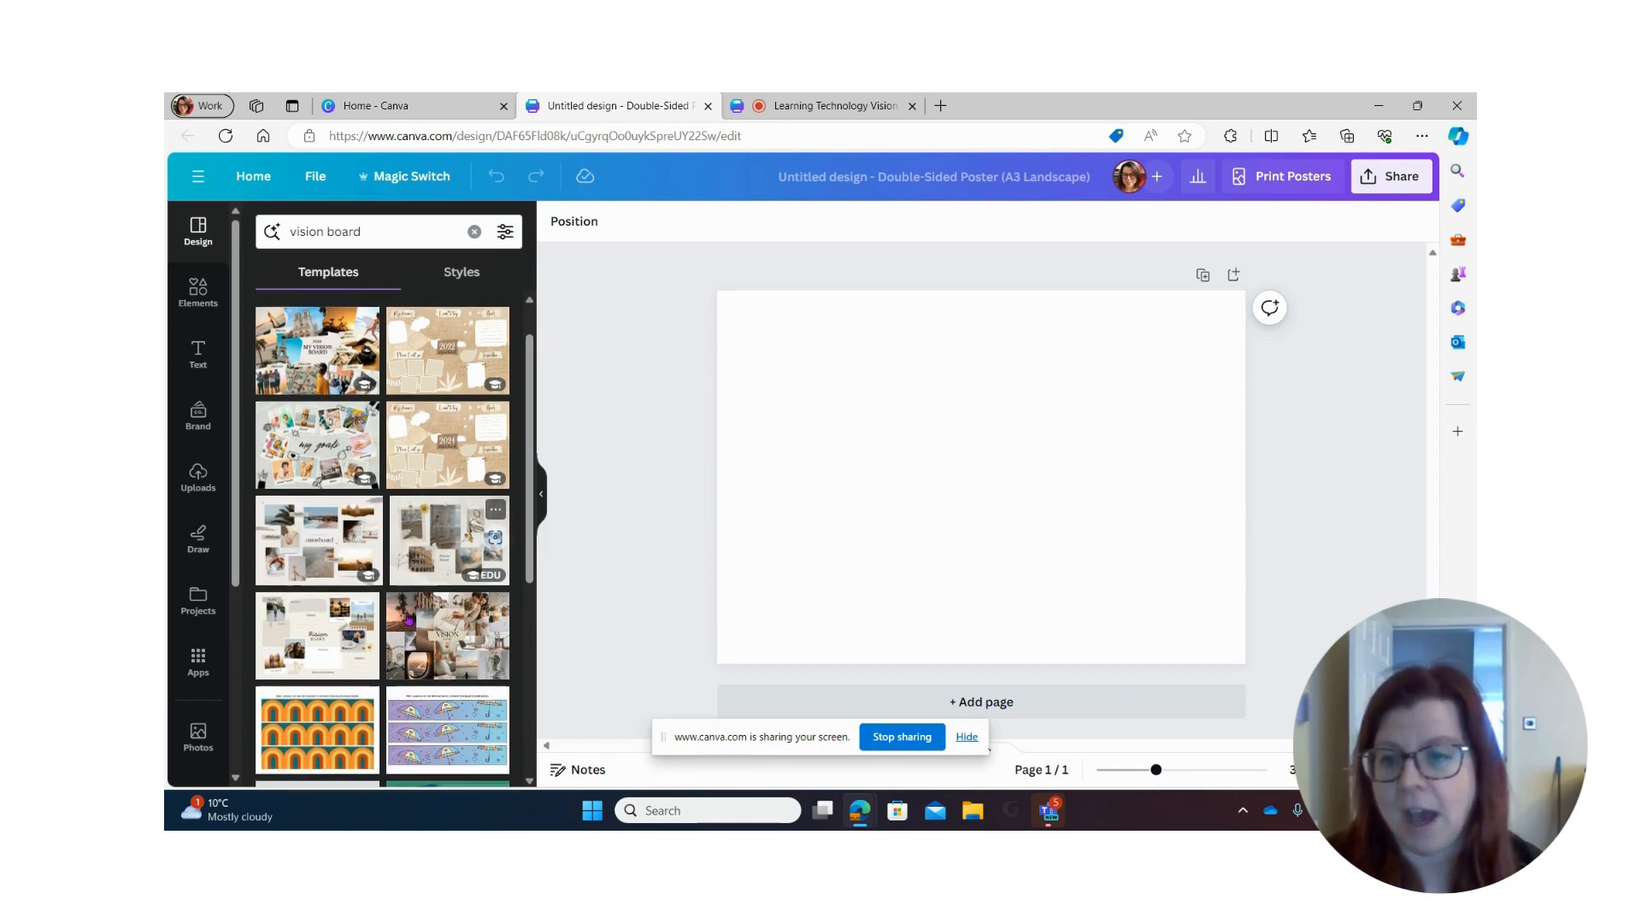
pyautogui.scroll(3, 409, 619)
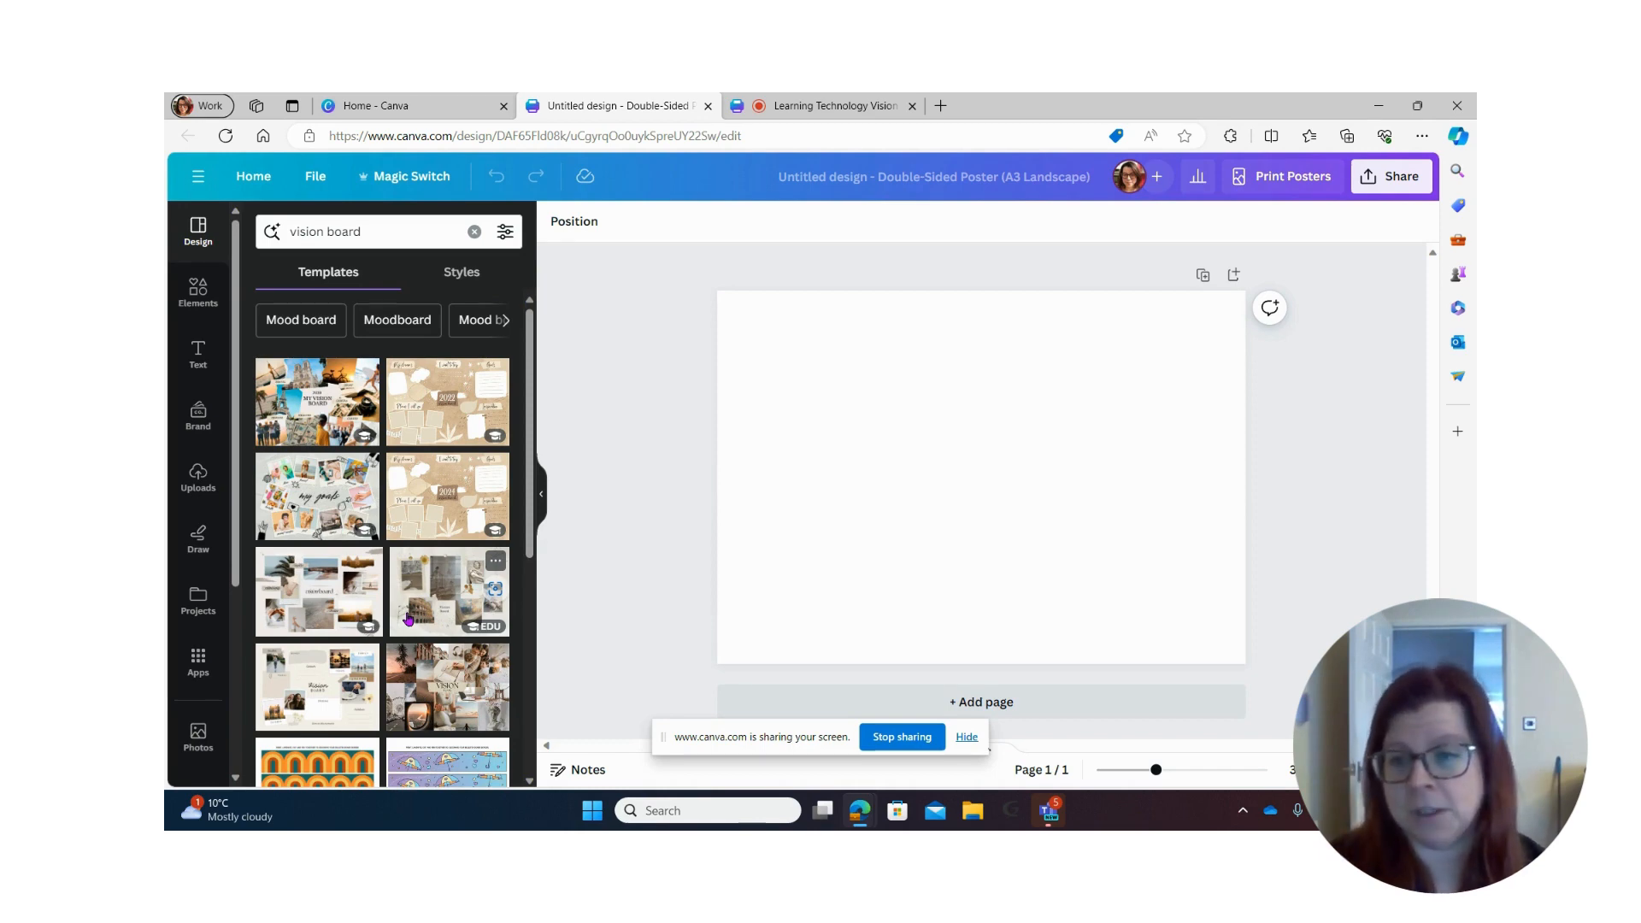
pyautogui.click(308, 513)
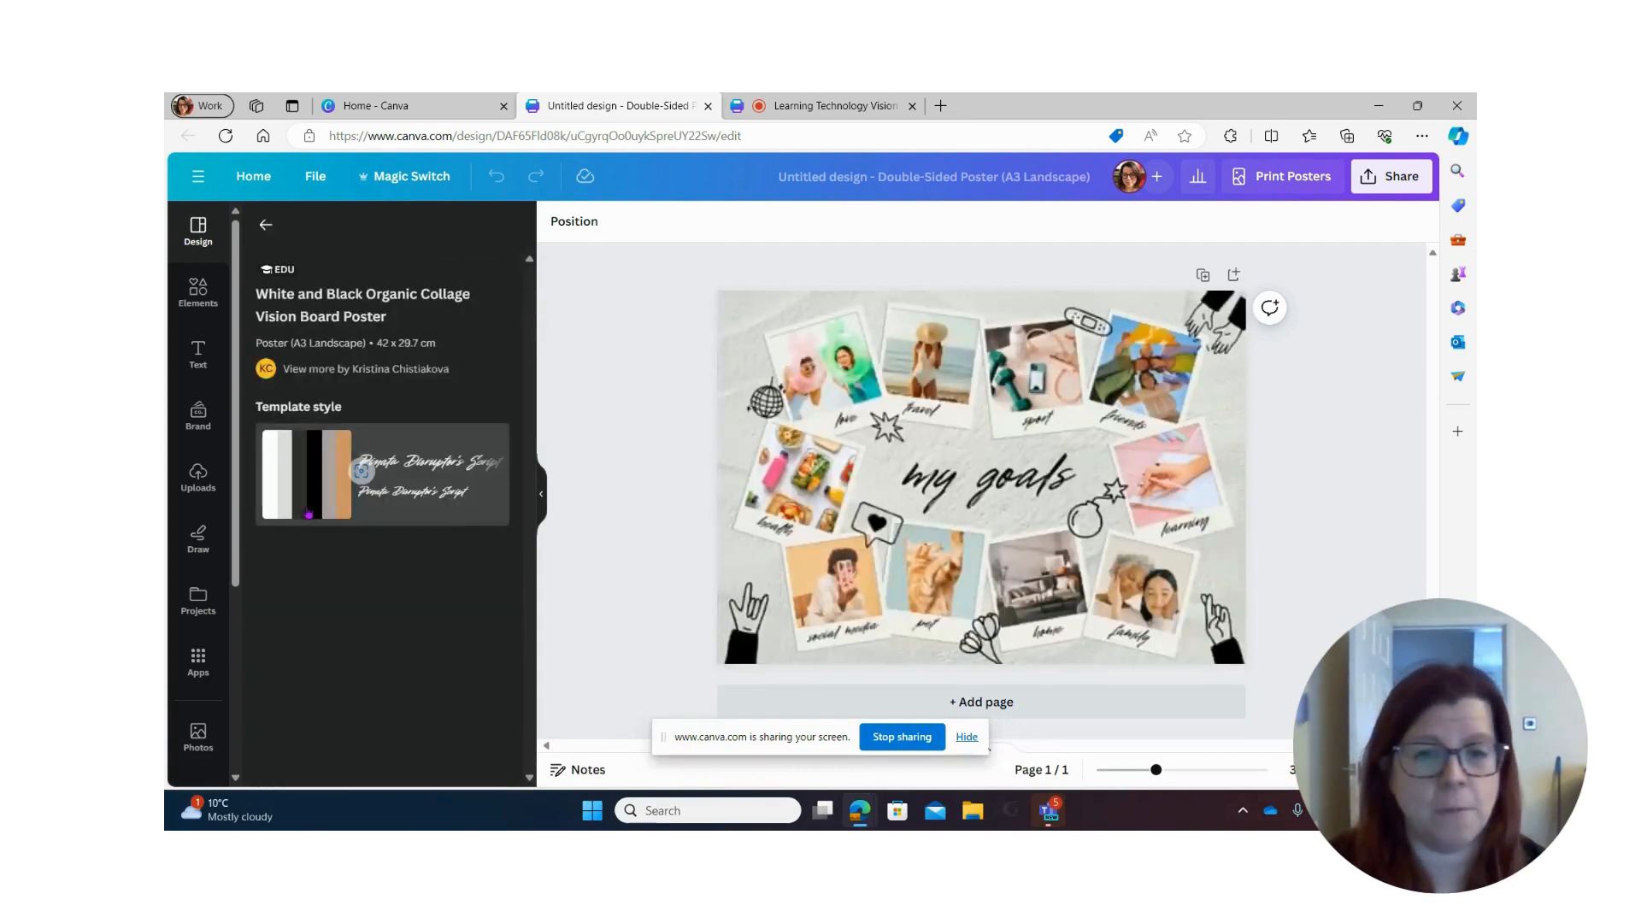
# Step: Select the "my goals" title text in the poster's centre and change its font to Special Elite
pyautogui.click(879, 613)
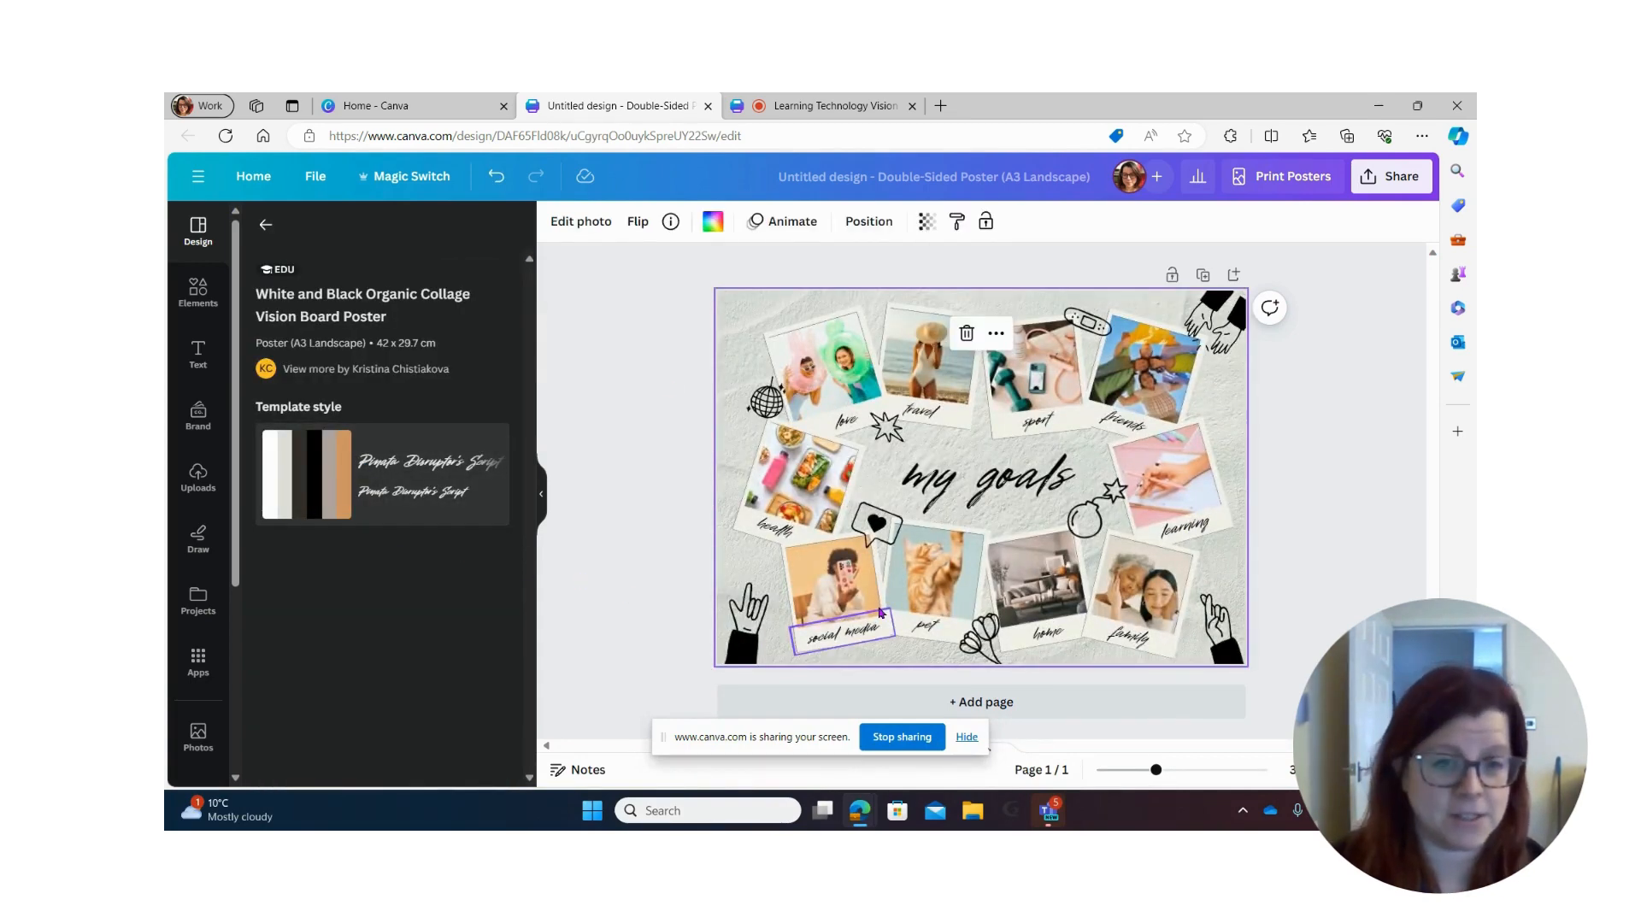
pyautogui.click(968, 499)
pyautogui.click(1069, 480)
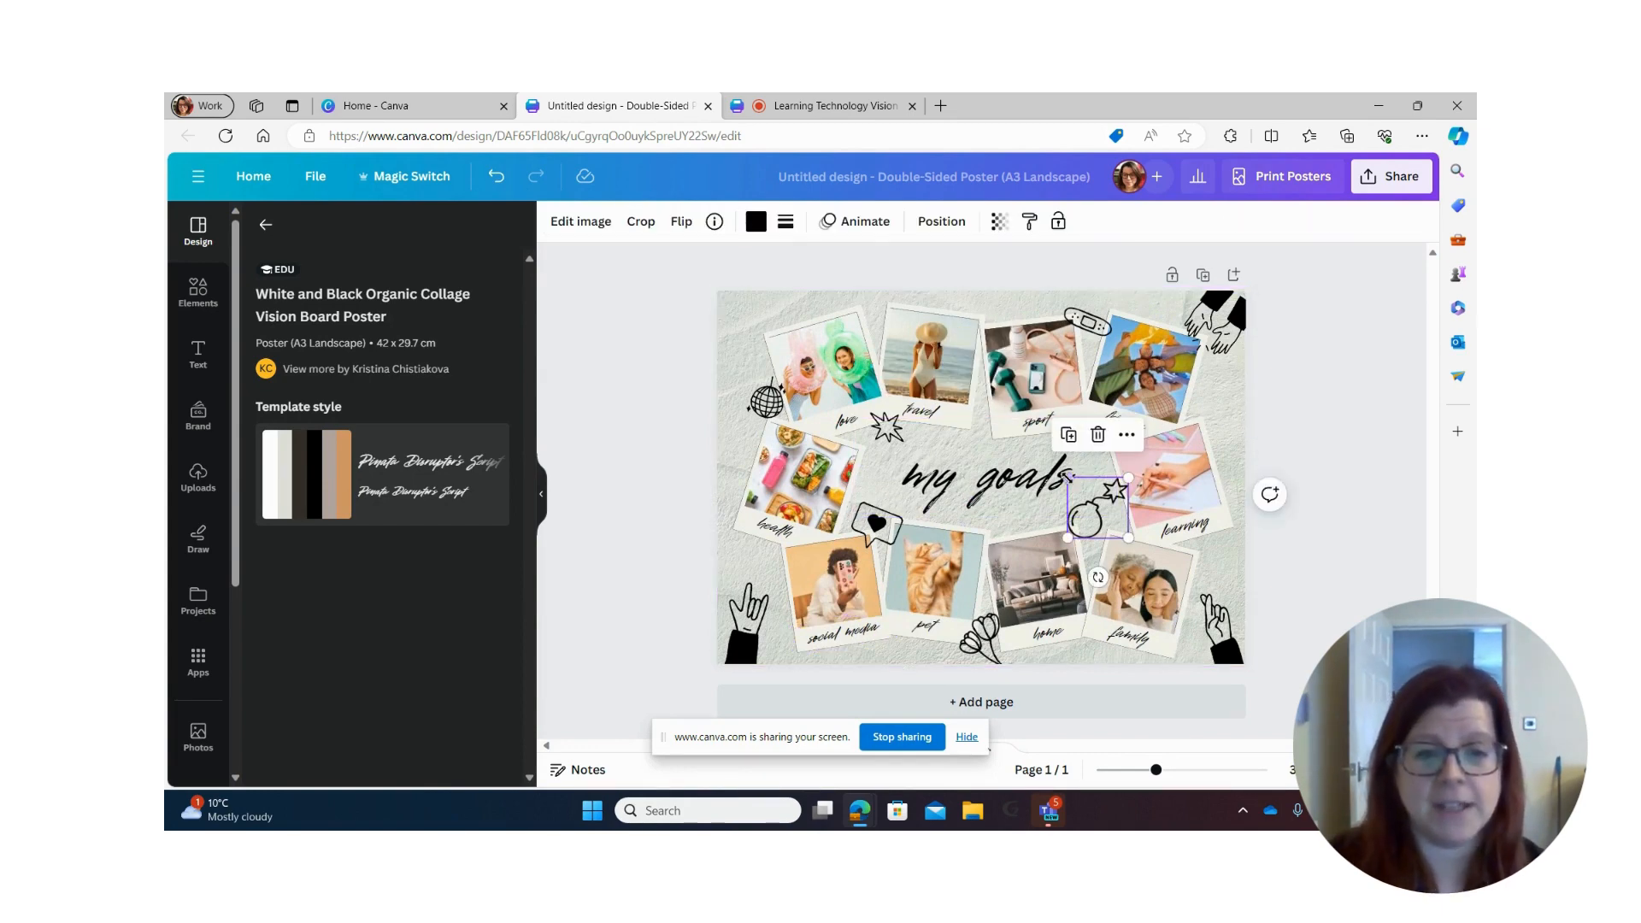
pyautogui.click(1064, 479)
pyautogui.moveTo(1064, 478); pyautogui.dragTo(888, 413)
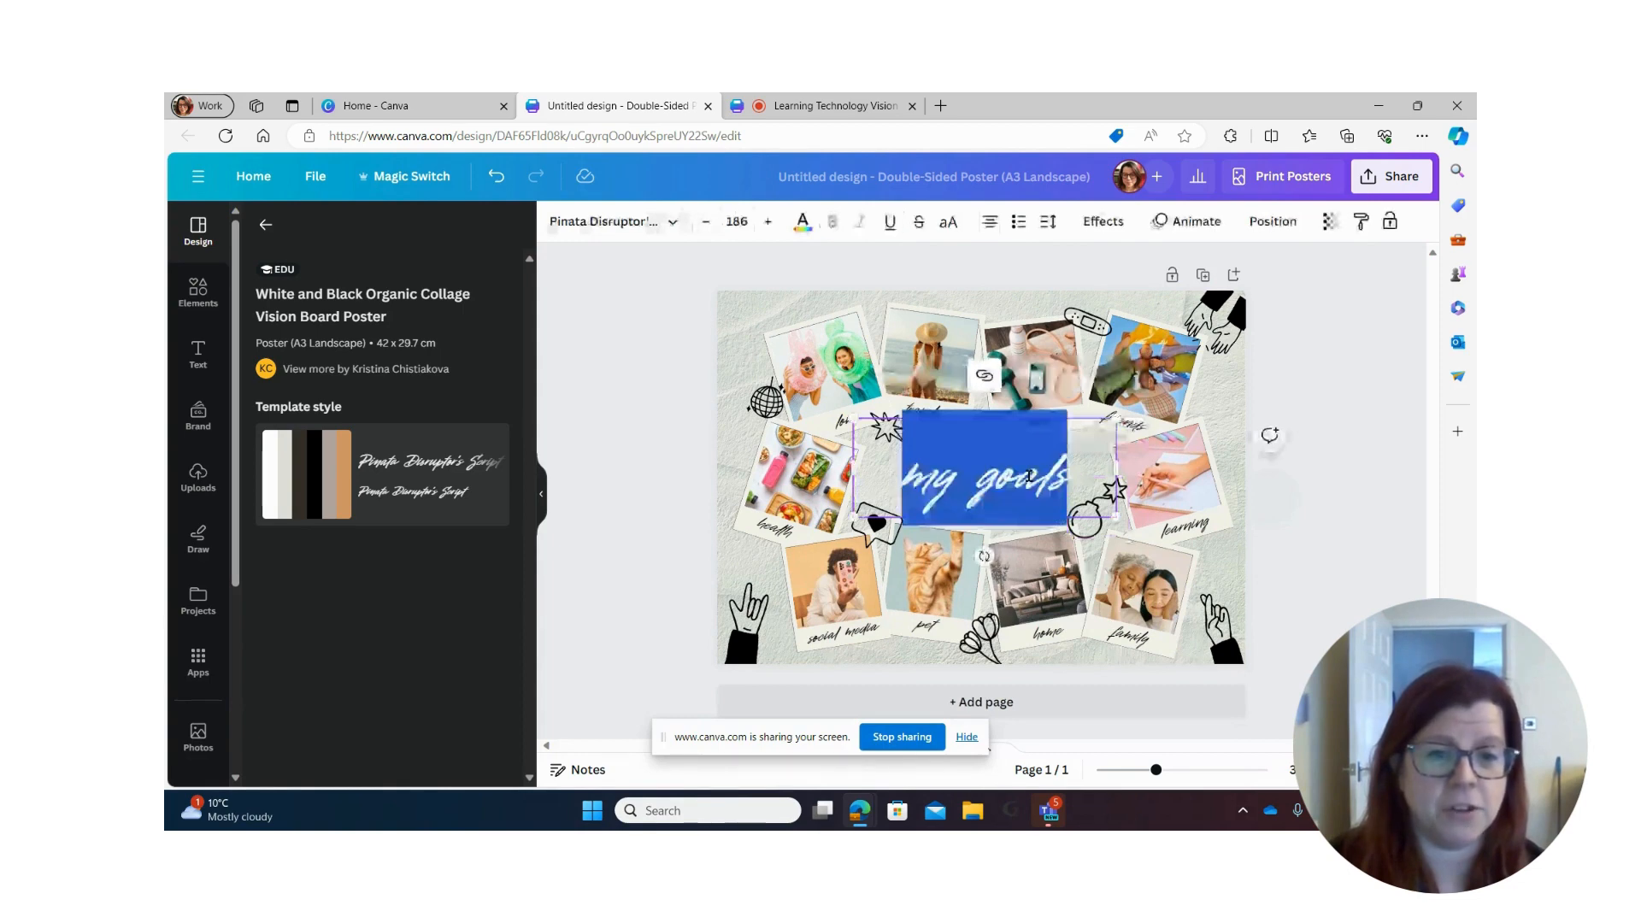
pyautogui.click(668, 221)
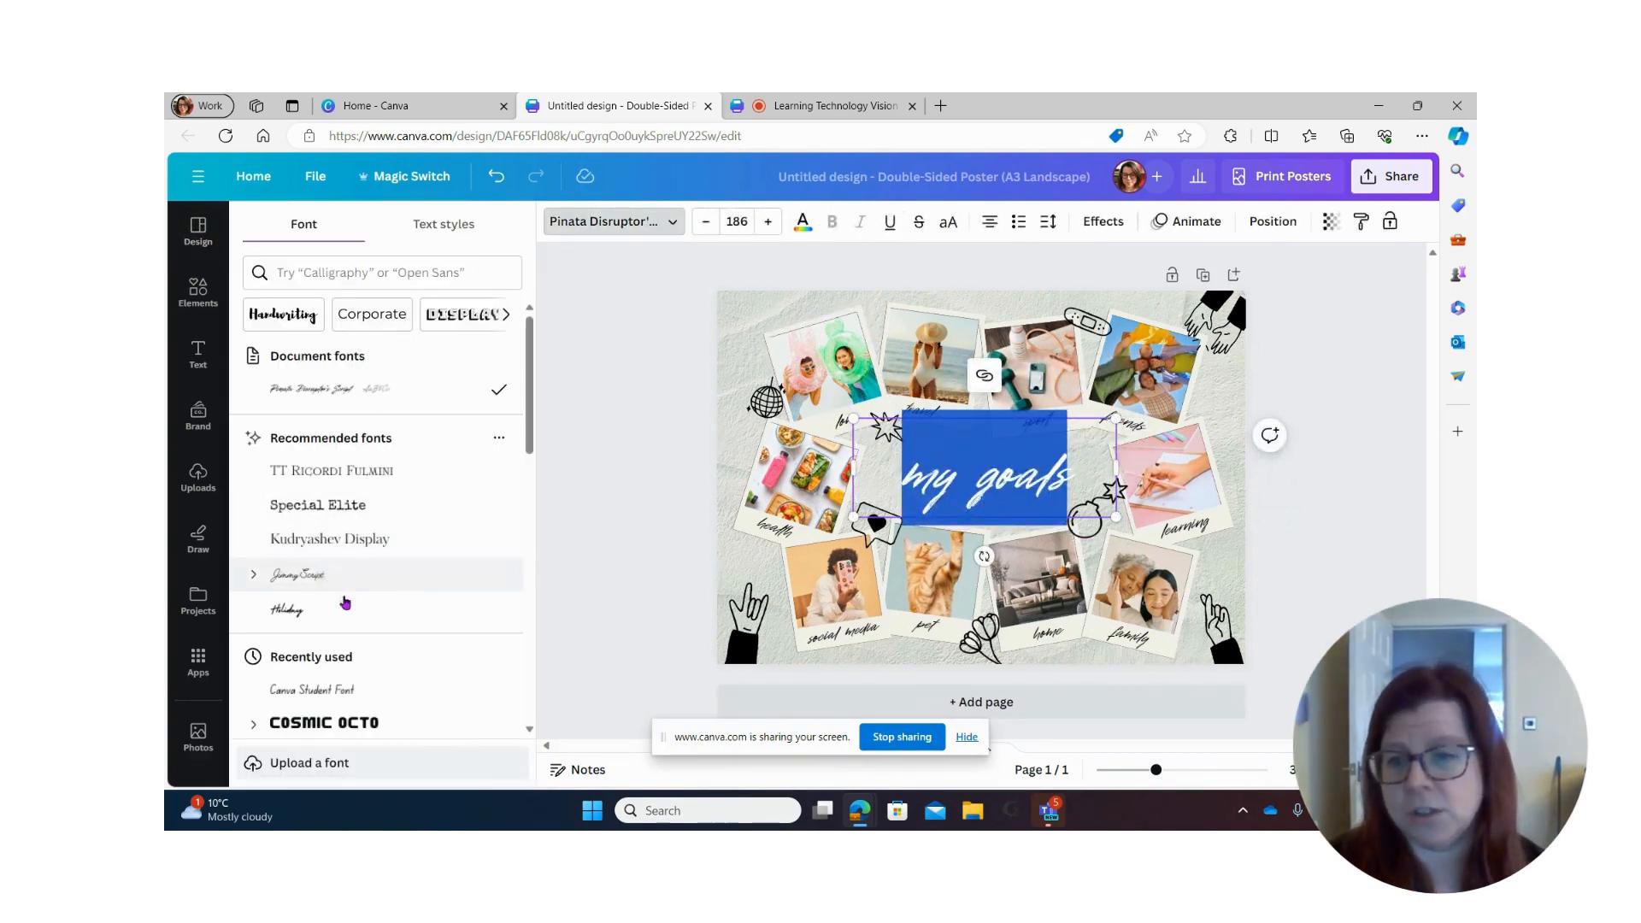
pyautogui.click(370, 507)
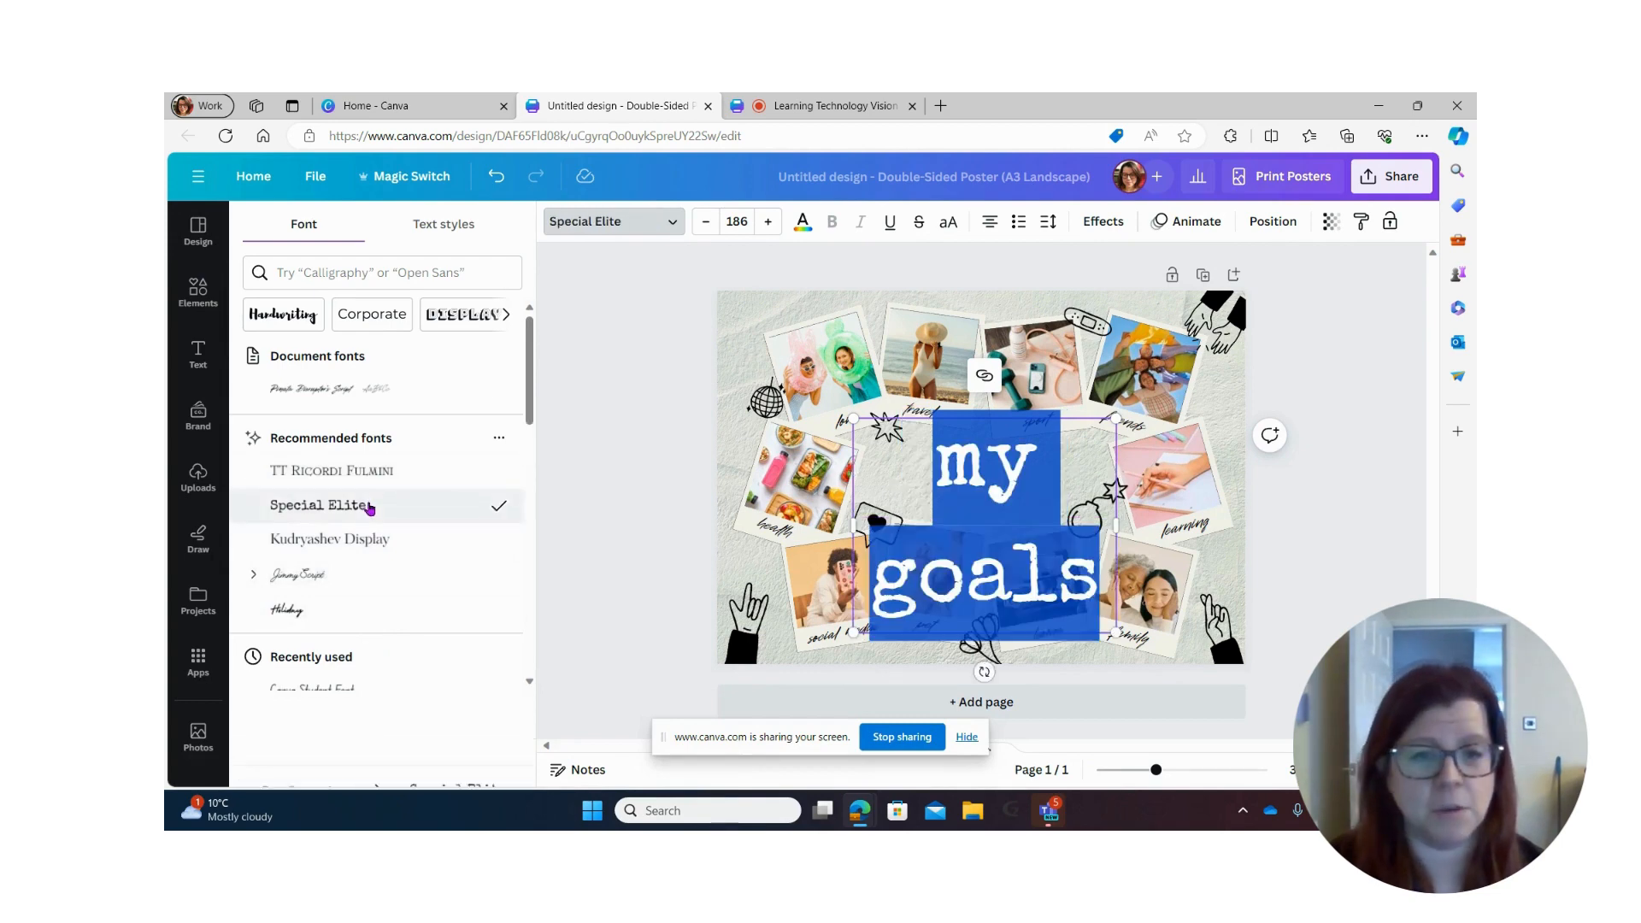
# Step: Reduce the font size of the "my goals" title to 132
pyautogui.click(704, 222)
pyautogui.click(704, 222)
pyautogui.click(704, 222)
pyautogui.click(705, 222)
pyautogui.click(704, 222)
pyautogui.click(704, 223)
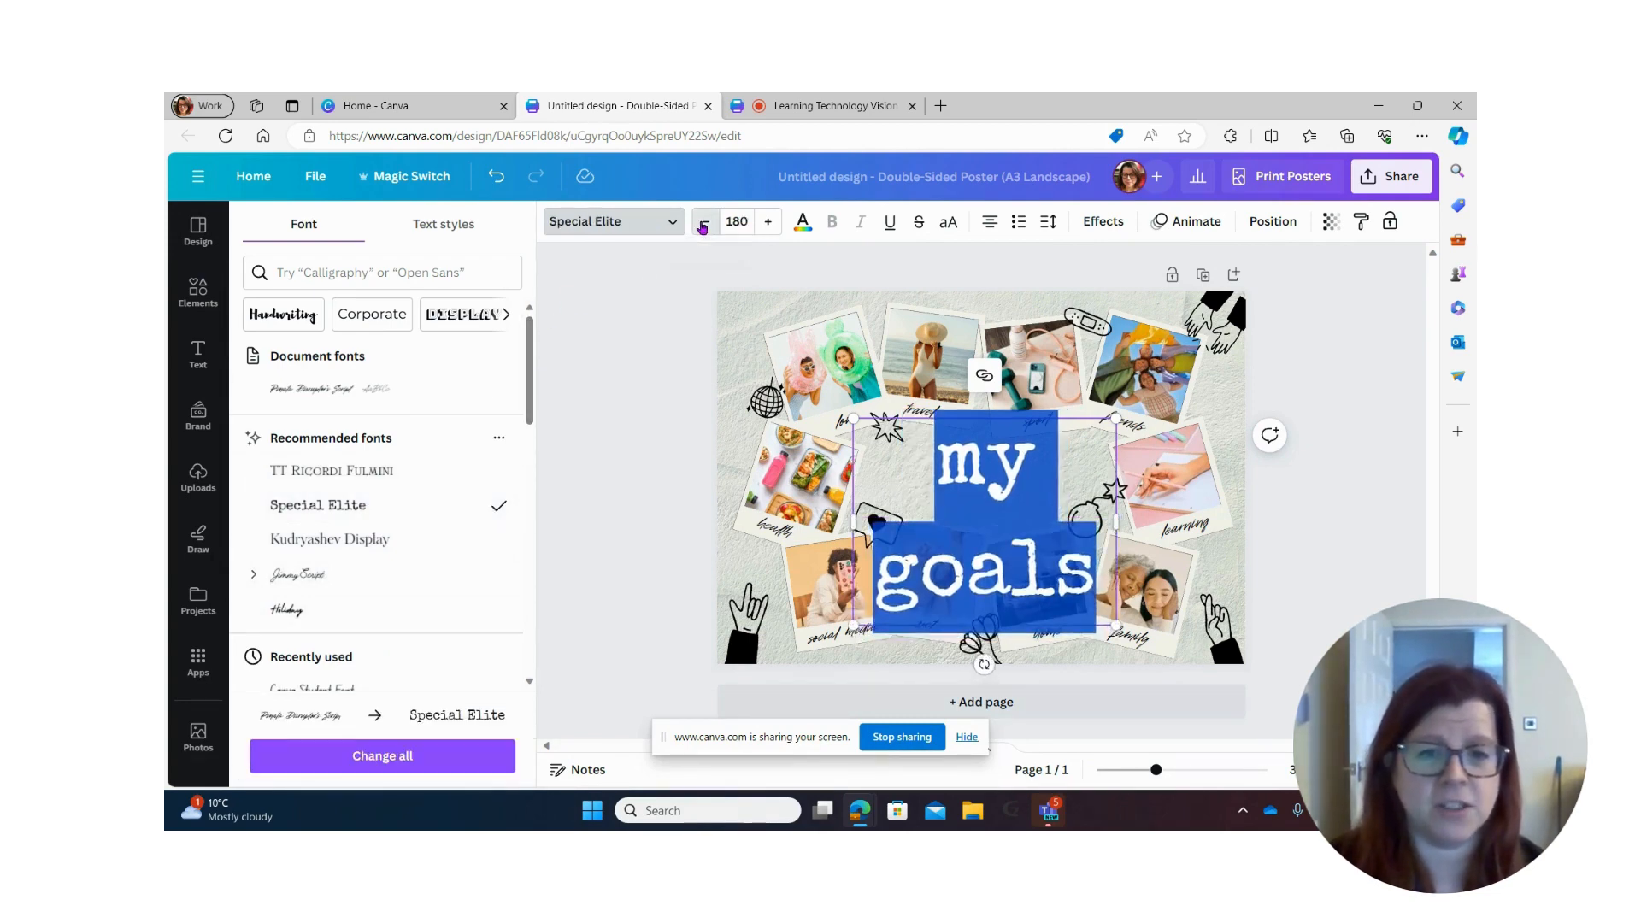
pyautogui.click(704, 223)
pyautogui.click(705, 222)
pyautogui.click(705, 222)
pyautogui.click(704, 222)
pyautogui.click(704, 223)
pyautogui.click(704, 222)
pyautogui.click(704, 222)
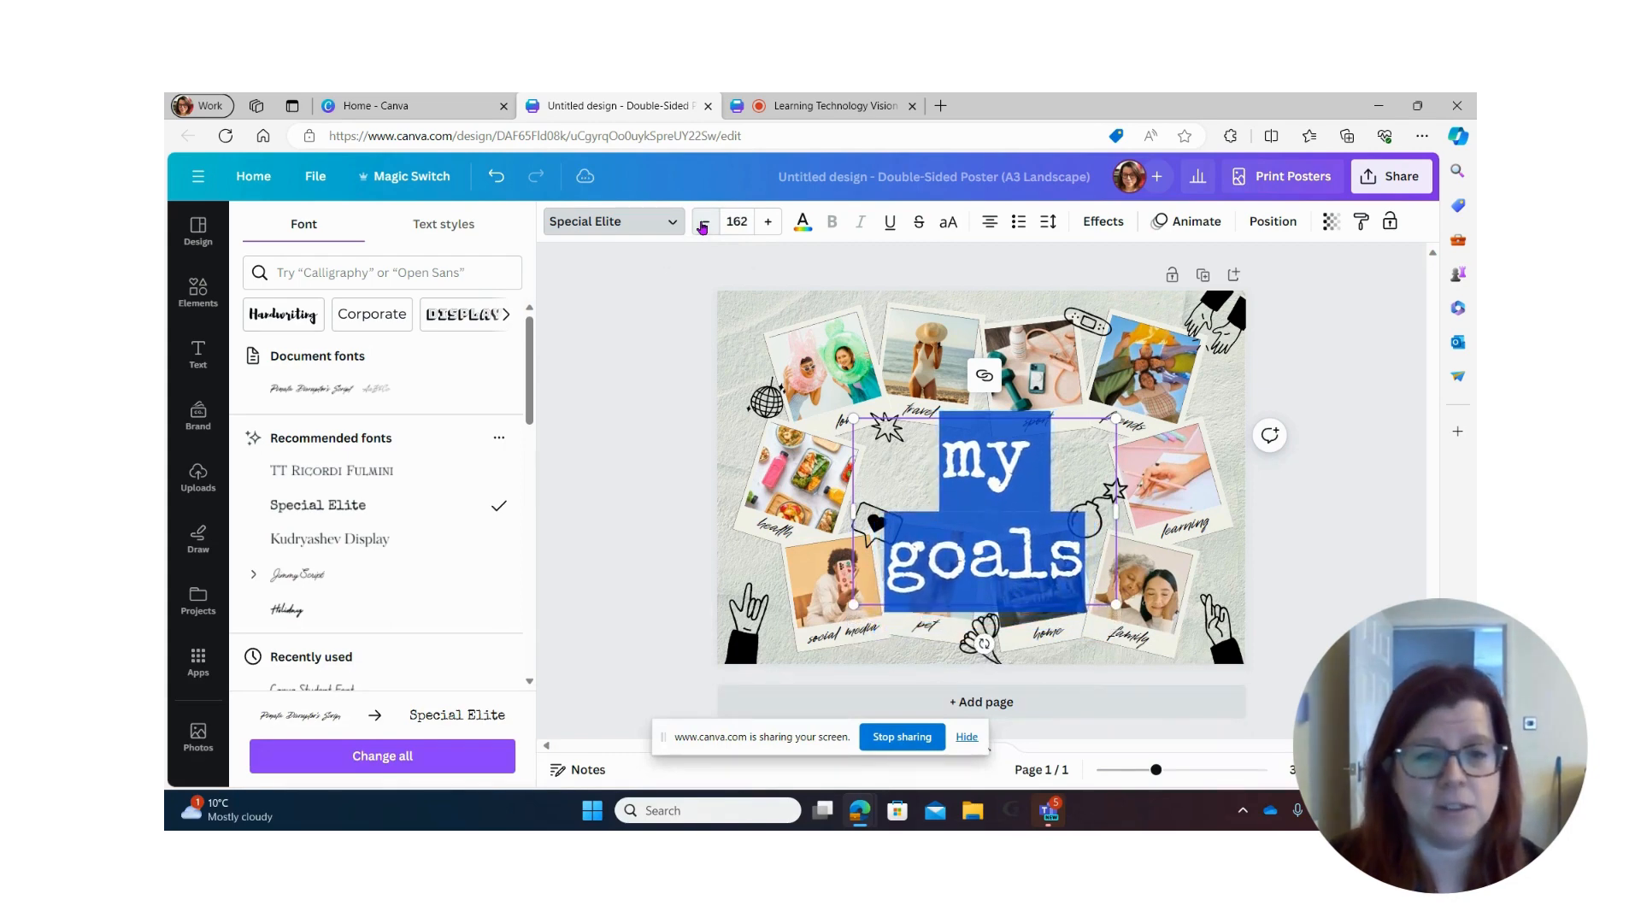
pyautogui.click(704, 222)
pyautogui.click(704, 223)
pyautogui.click(704, 223)
pyautogui.click(703, 223)
pyautogui.click(703, 223)
pyautogui.click(703, 223)
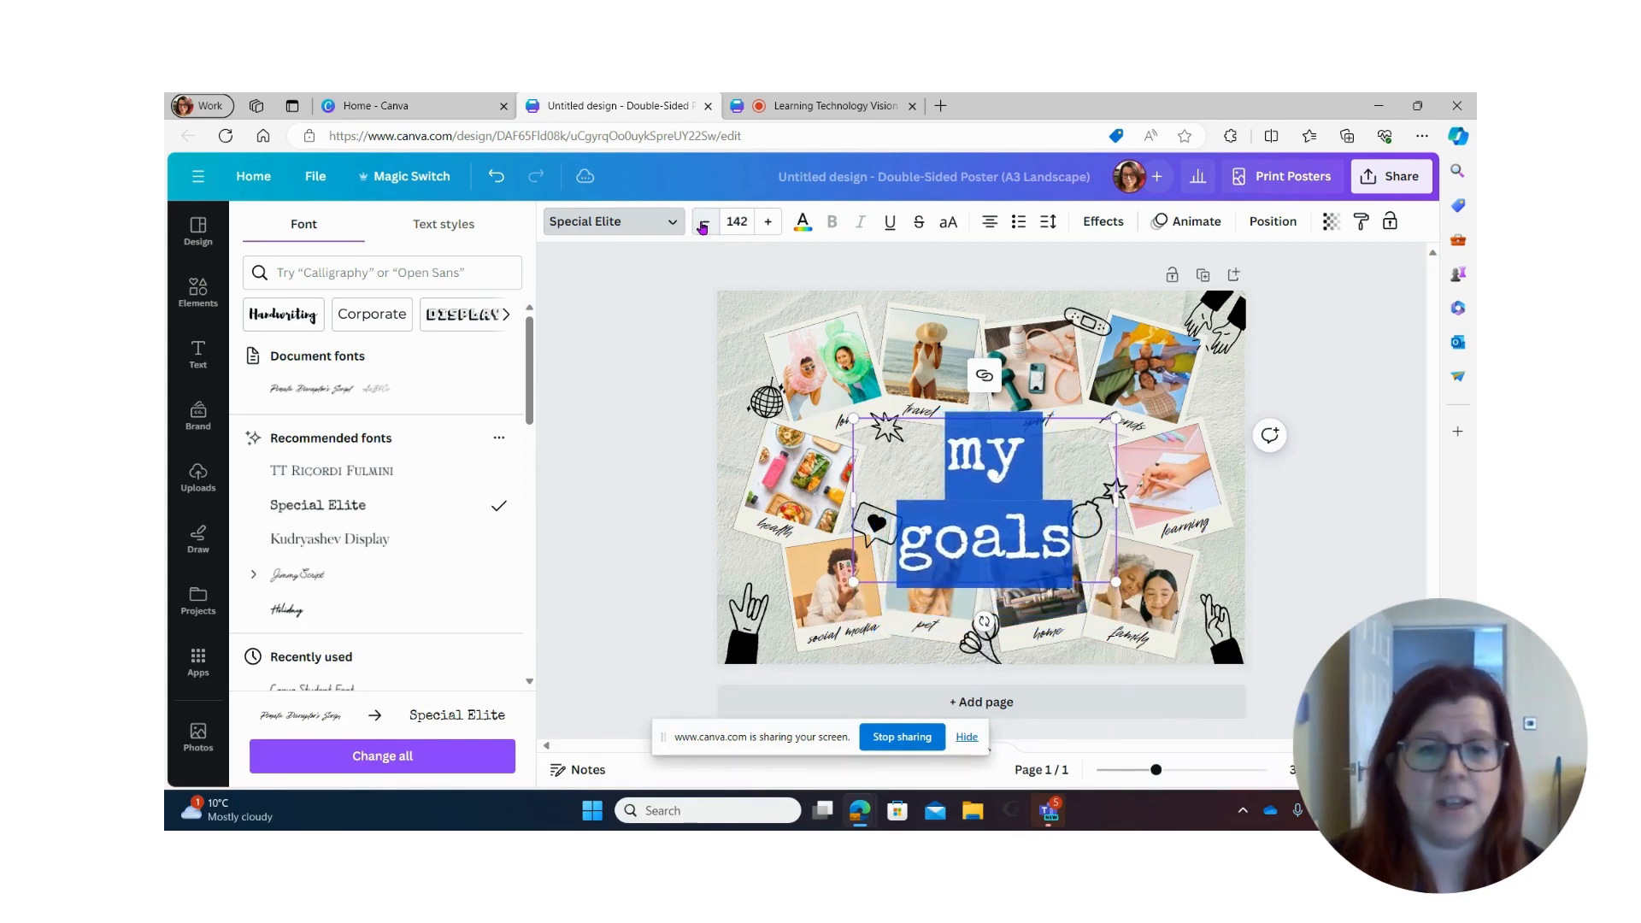
pyautogui.click(703, 223)
pyautogui.click(703, 223)
pyautogui.click(703, 223)
pyautogui.click(703, 223)
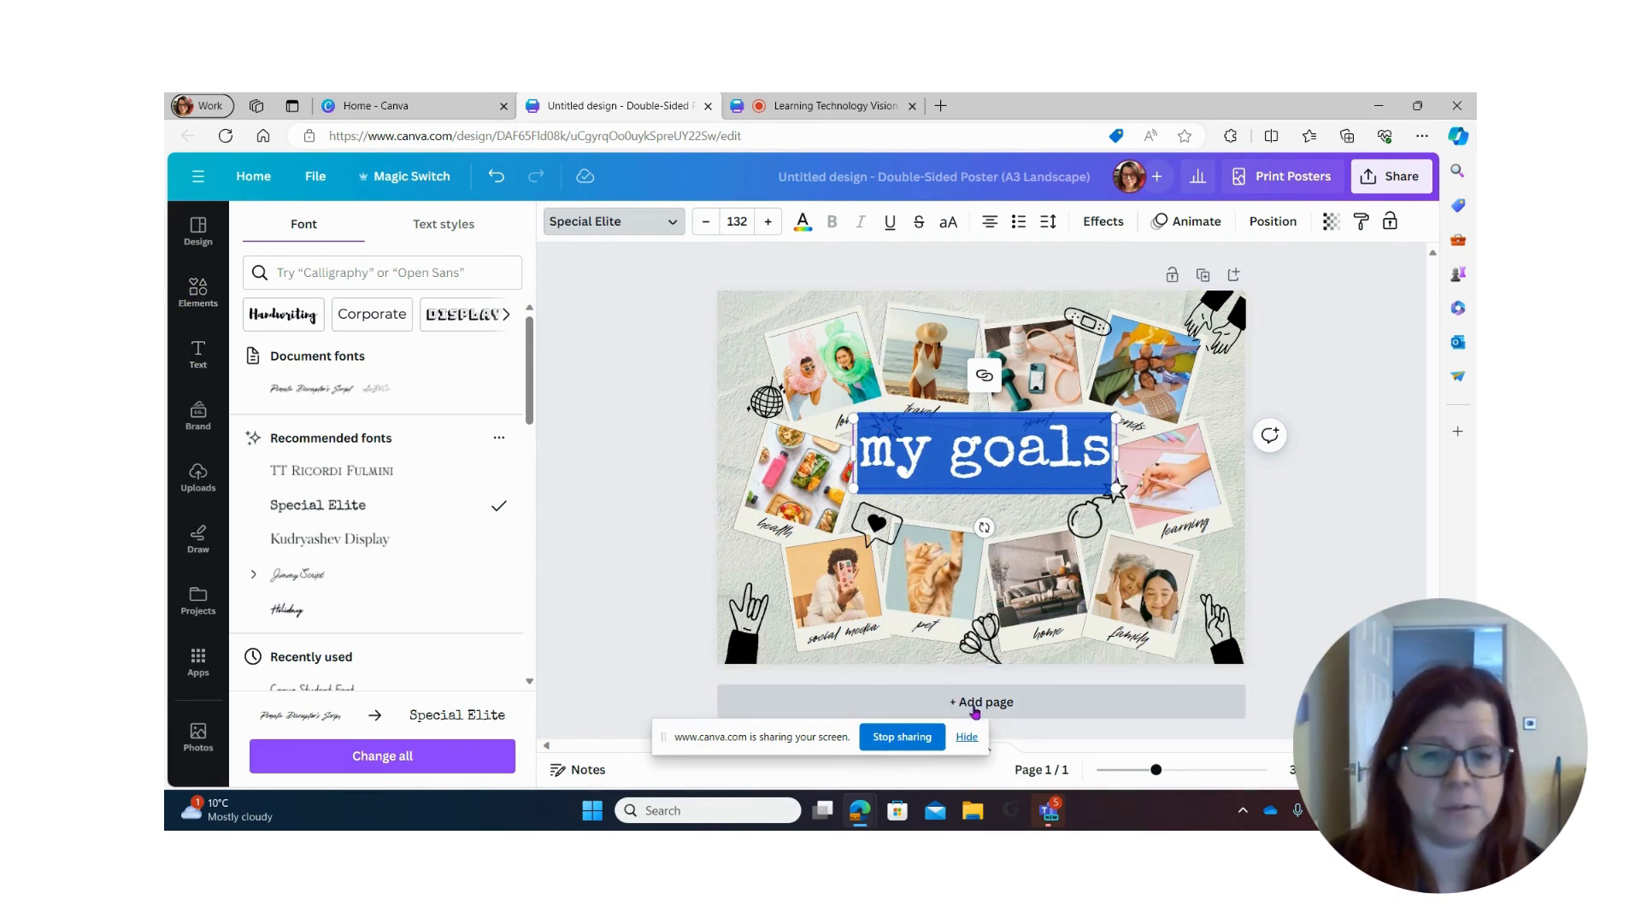
# Step: Add a second page and give it the pink and purple cloud background from a background search for "sky"
pyautogui.click(975, 711)
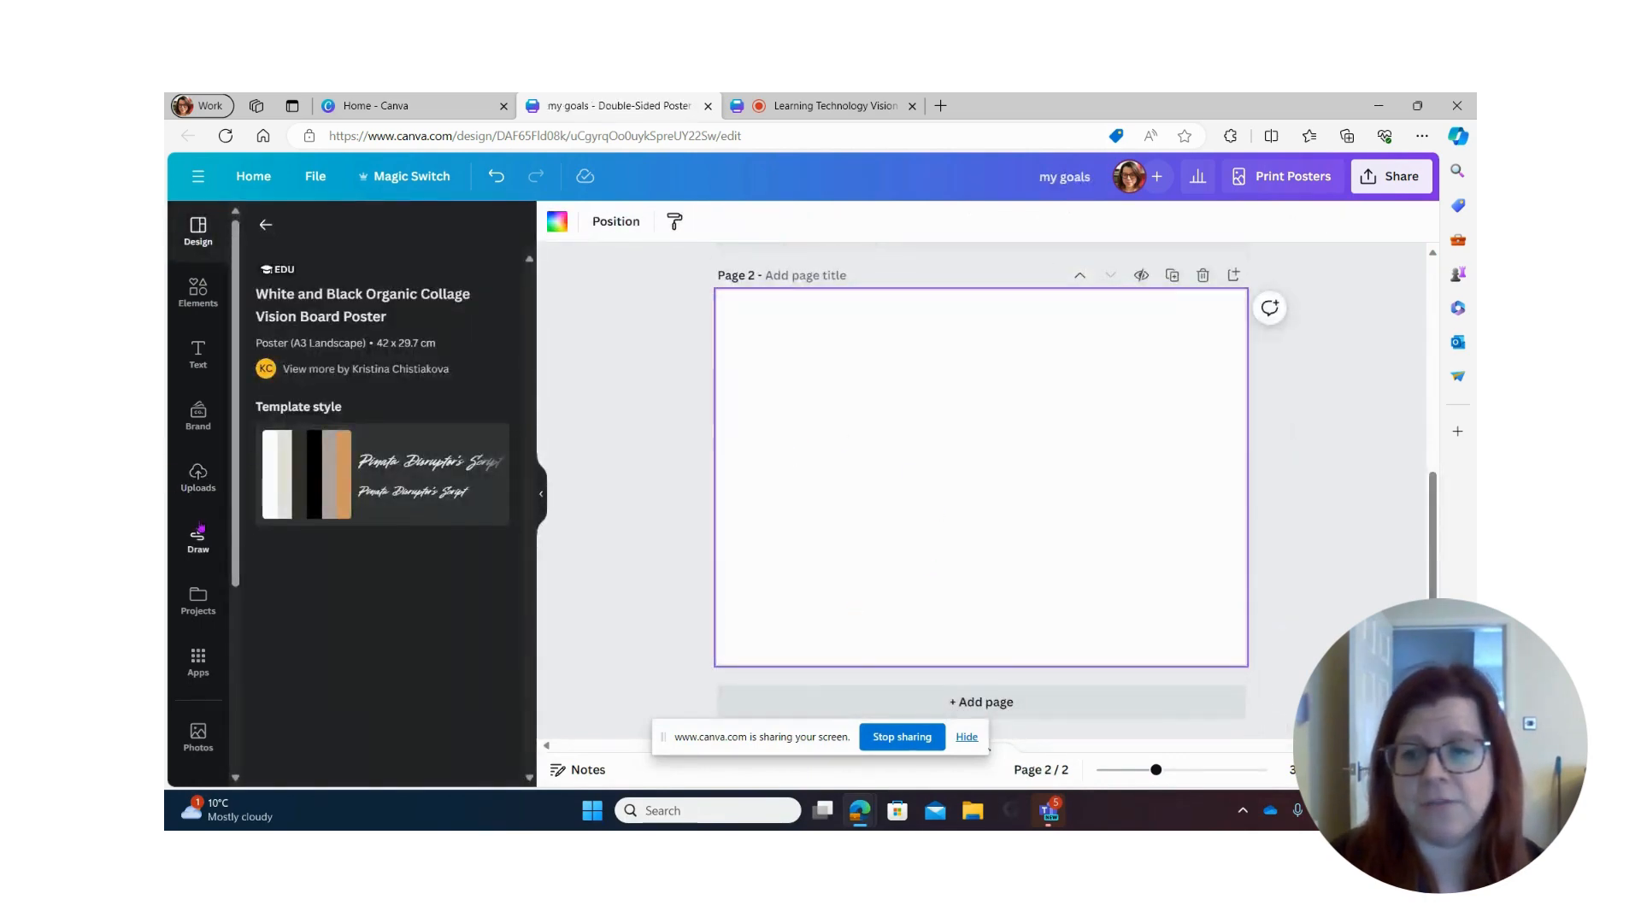
pyautogui.scroll(-3, 199, 483)
pyautogui.click(198, 557)
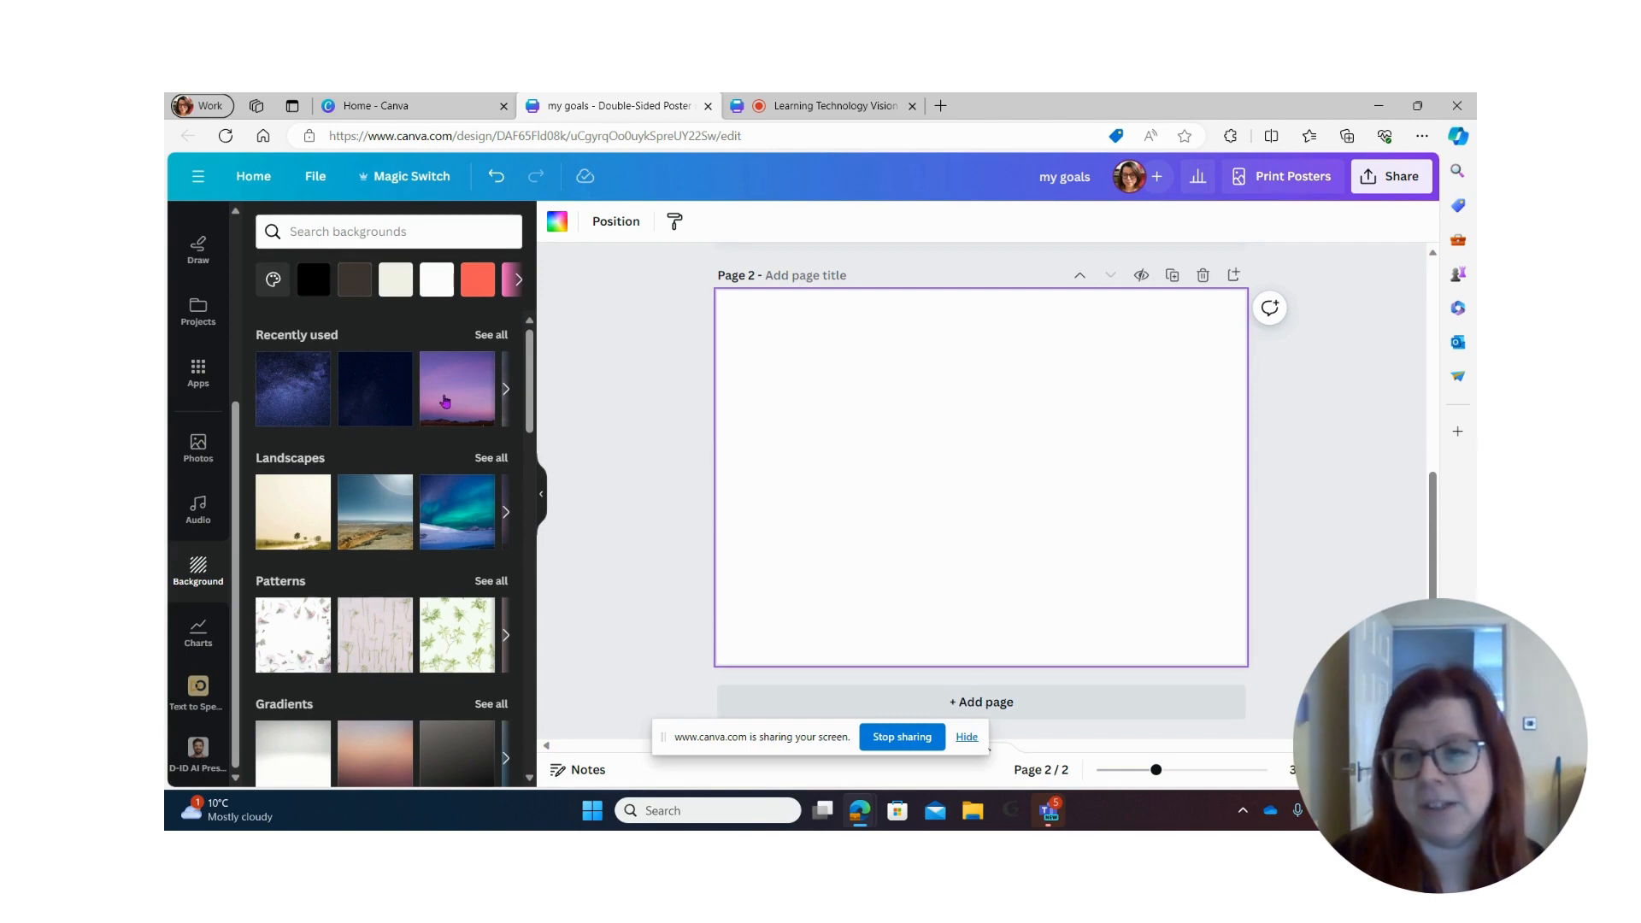
pyautogui.click(377, 230)
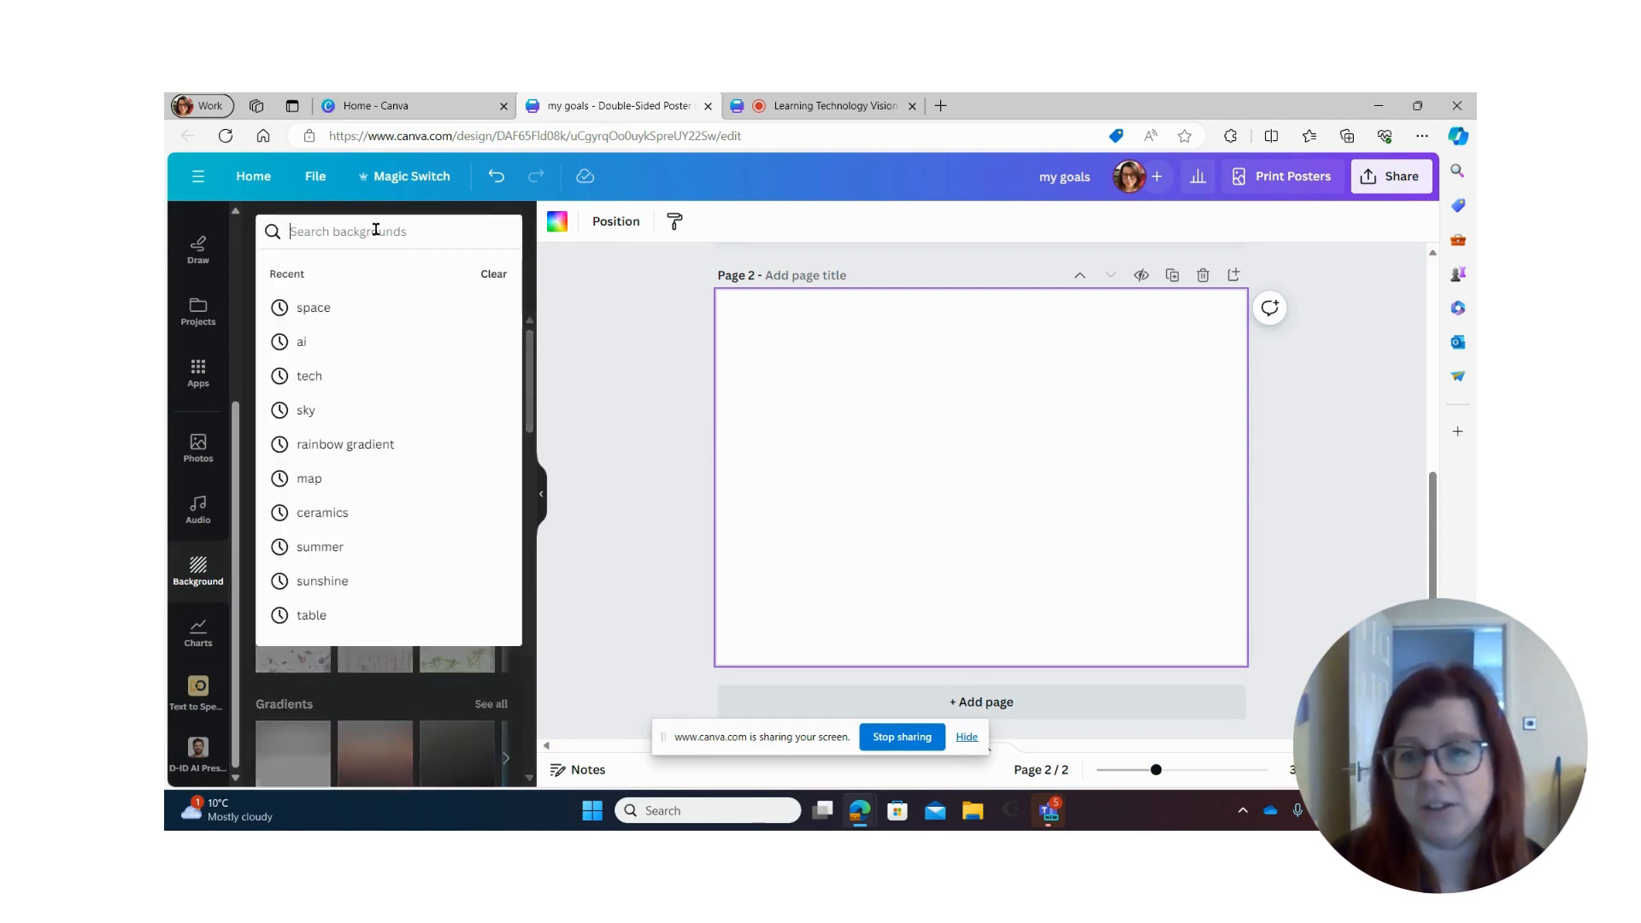
pyautogui.write('sk')
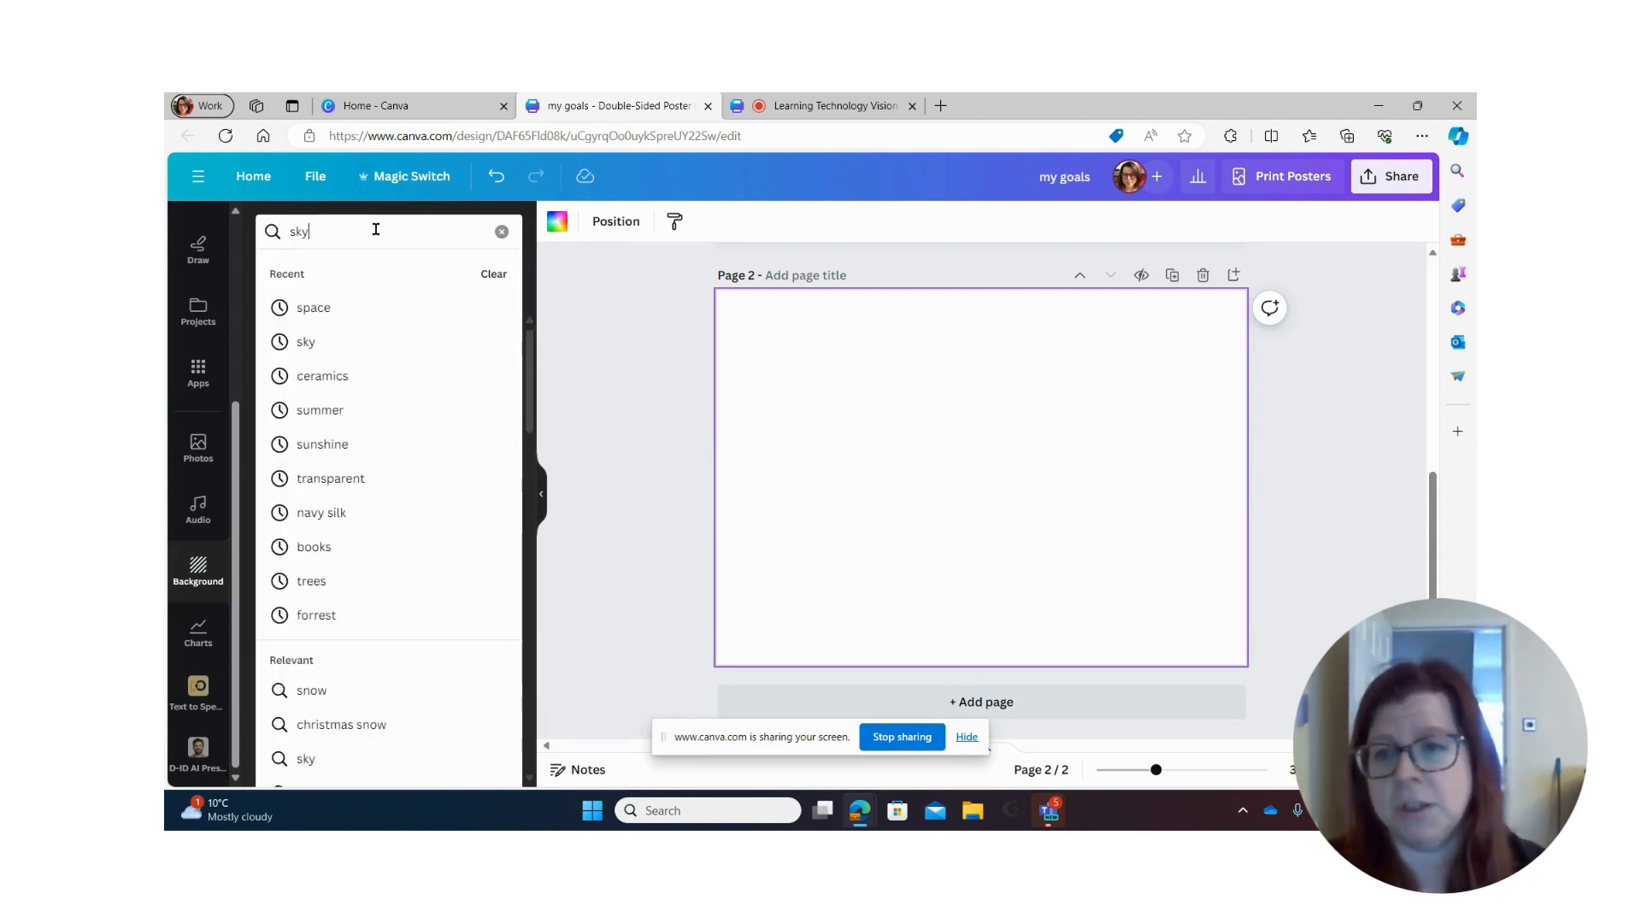
pyautogui.write('y')
pyautogui.press('Return')
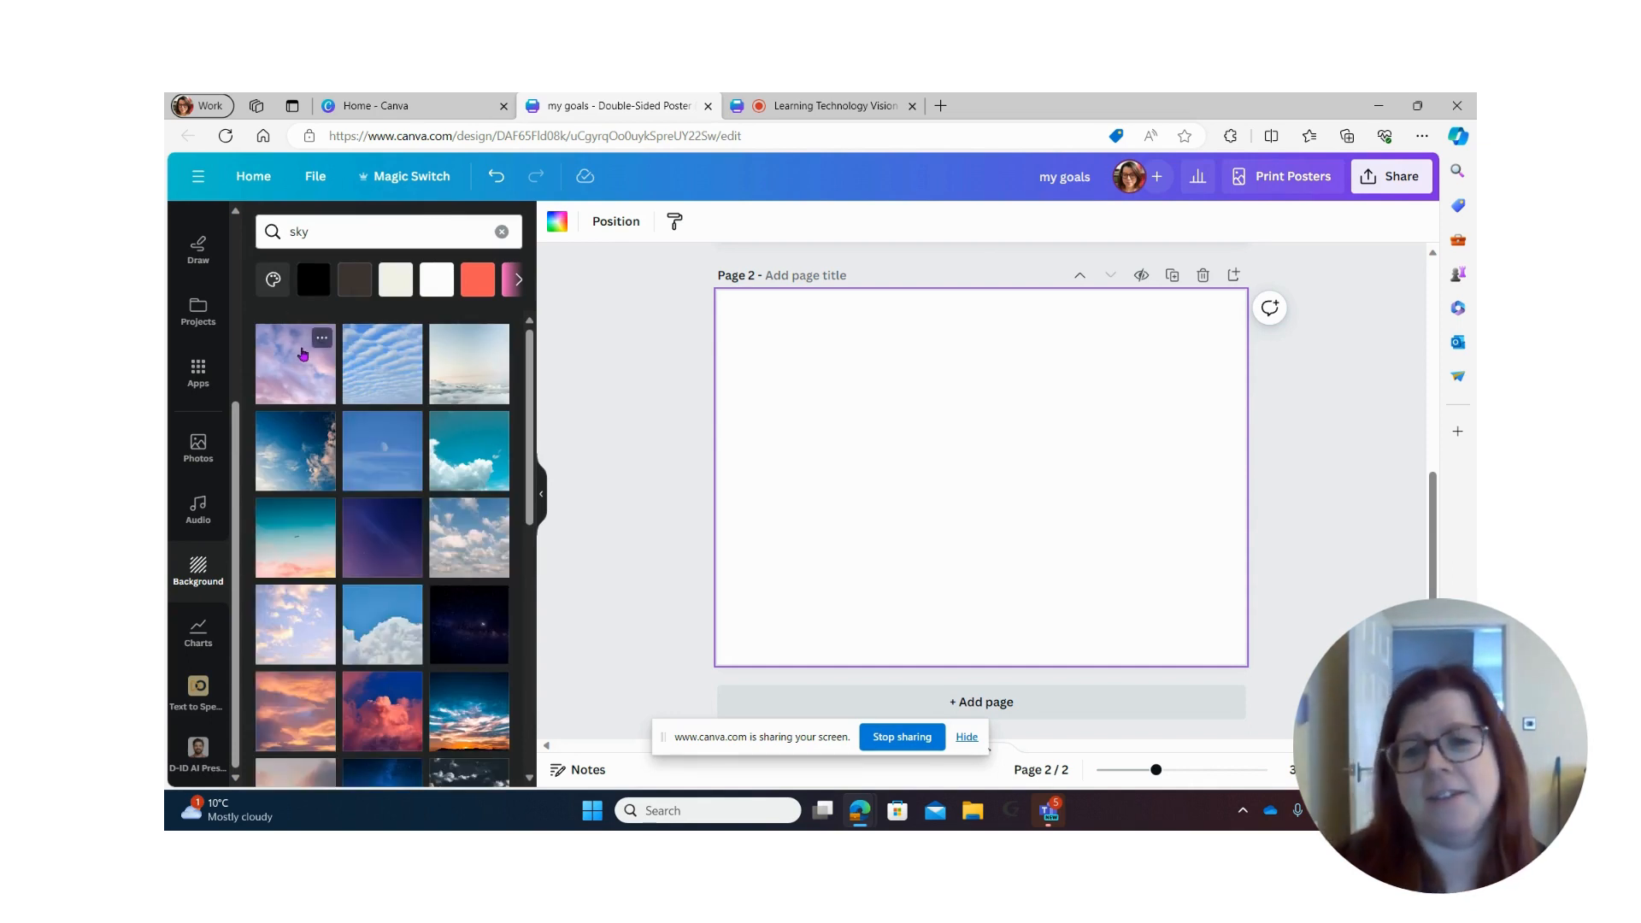
pyautogui.click(303, 354)
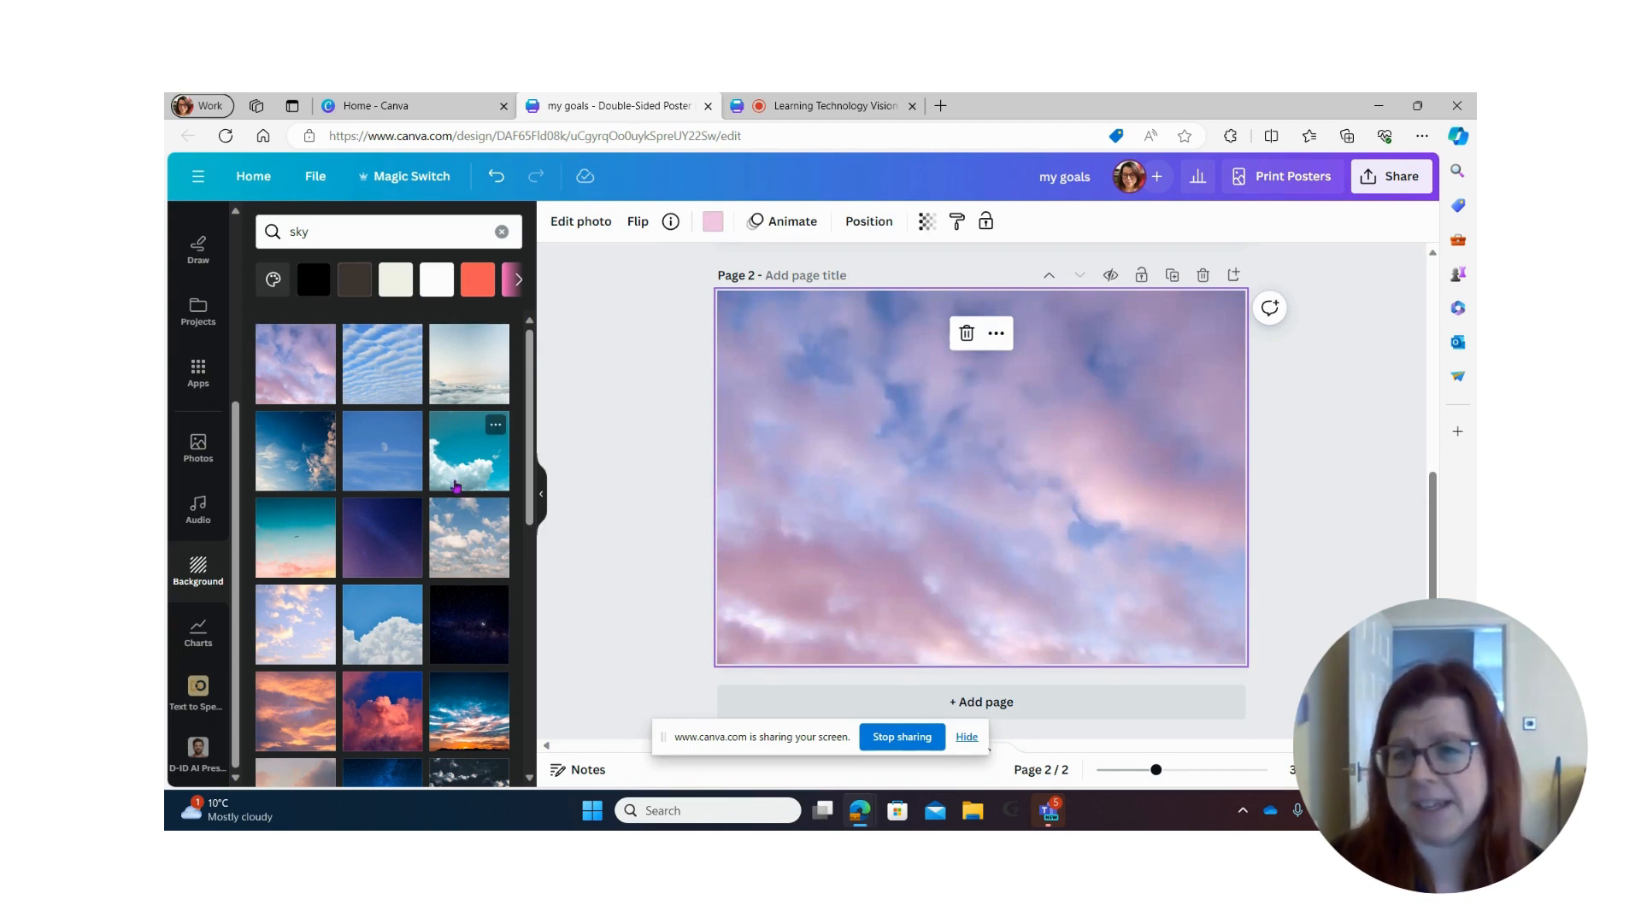
# Step: Look through the available text styles and font combinations for the second page
pyautogui.scroll(1, 241, 359)
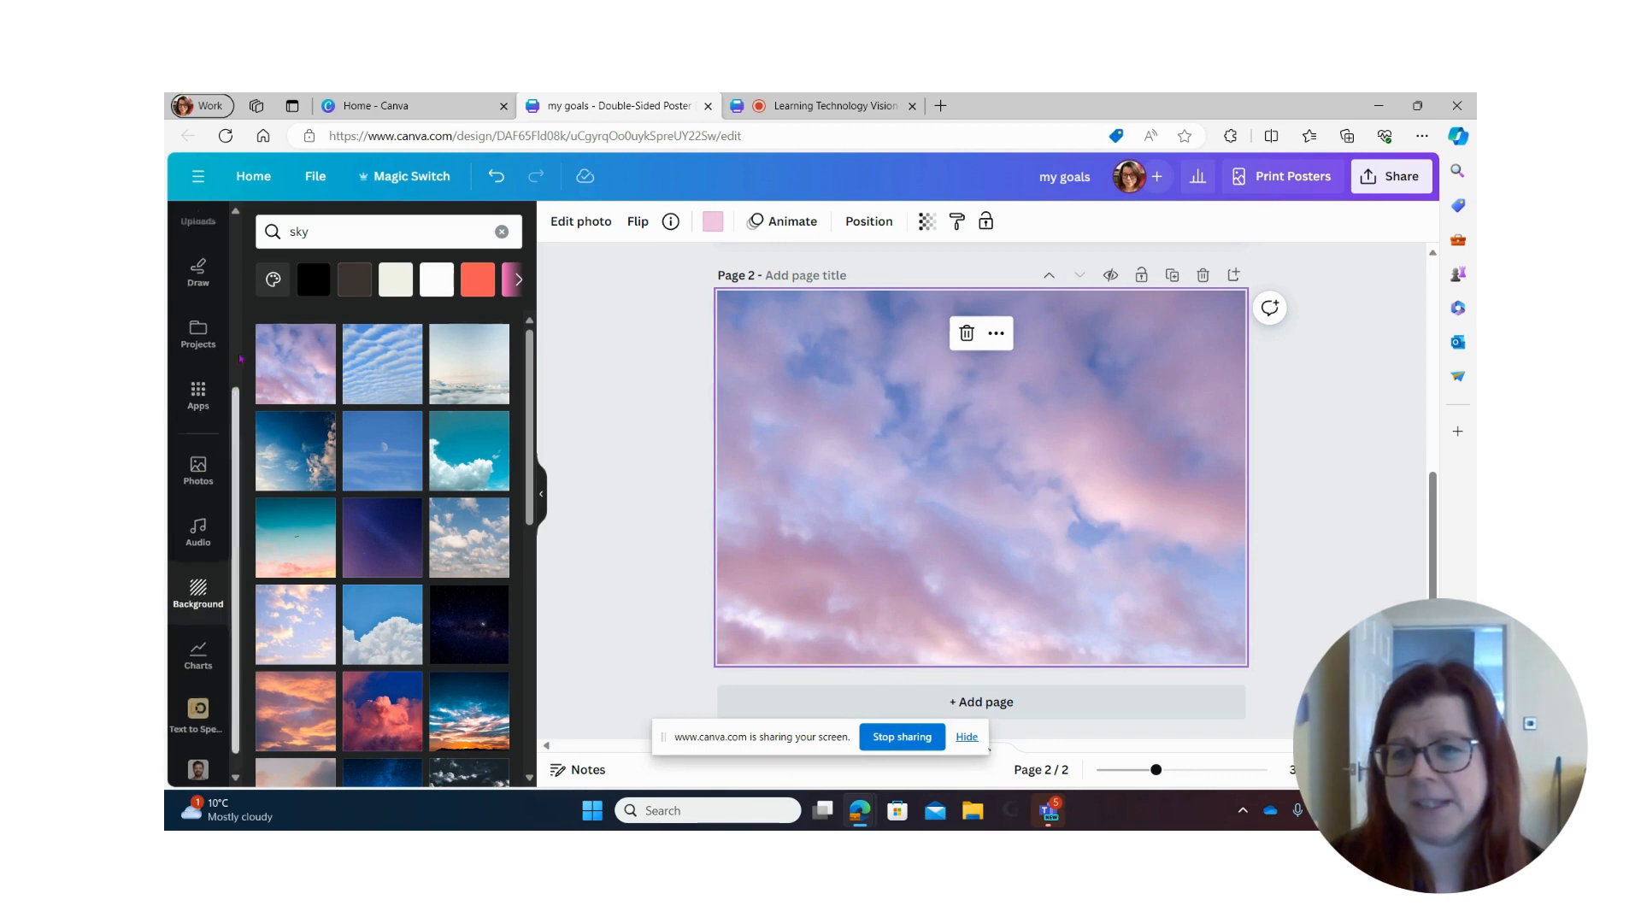
pyautogui.scroll(3, 231, 359)
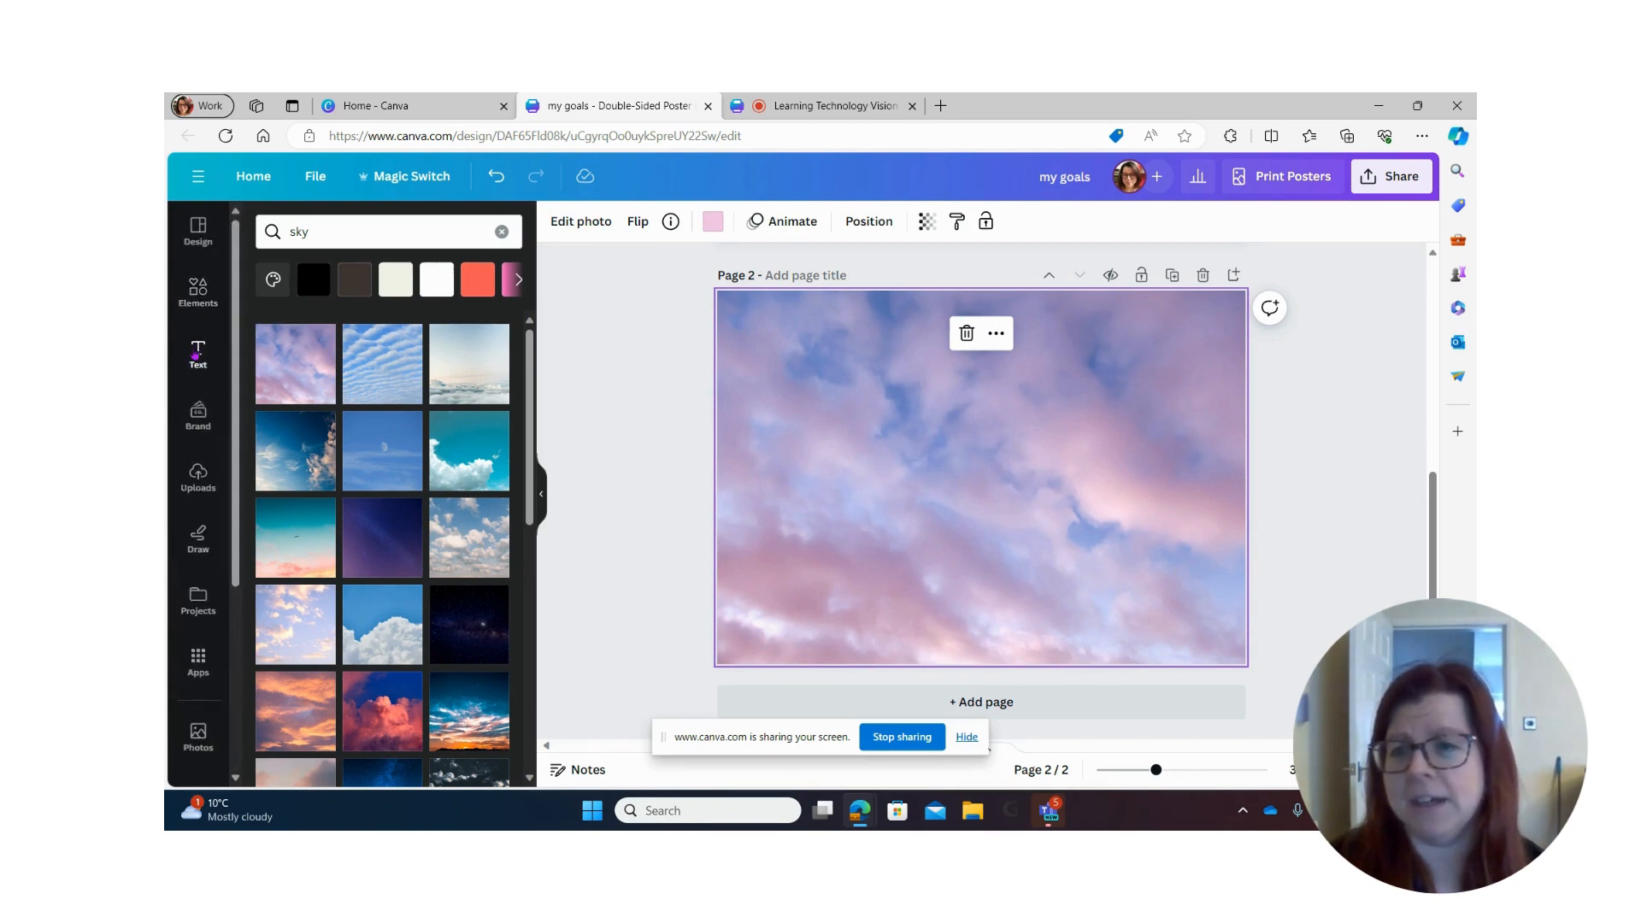
pyautogui.click(198, 353)
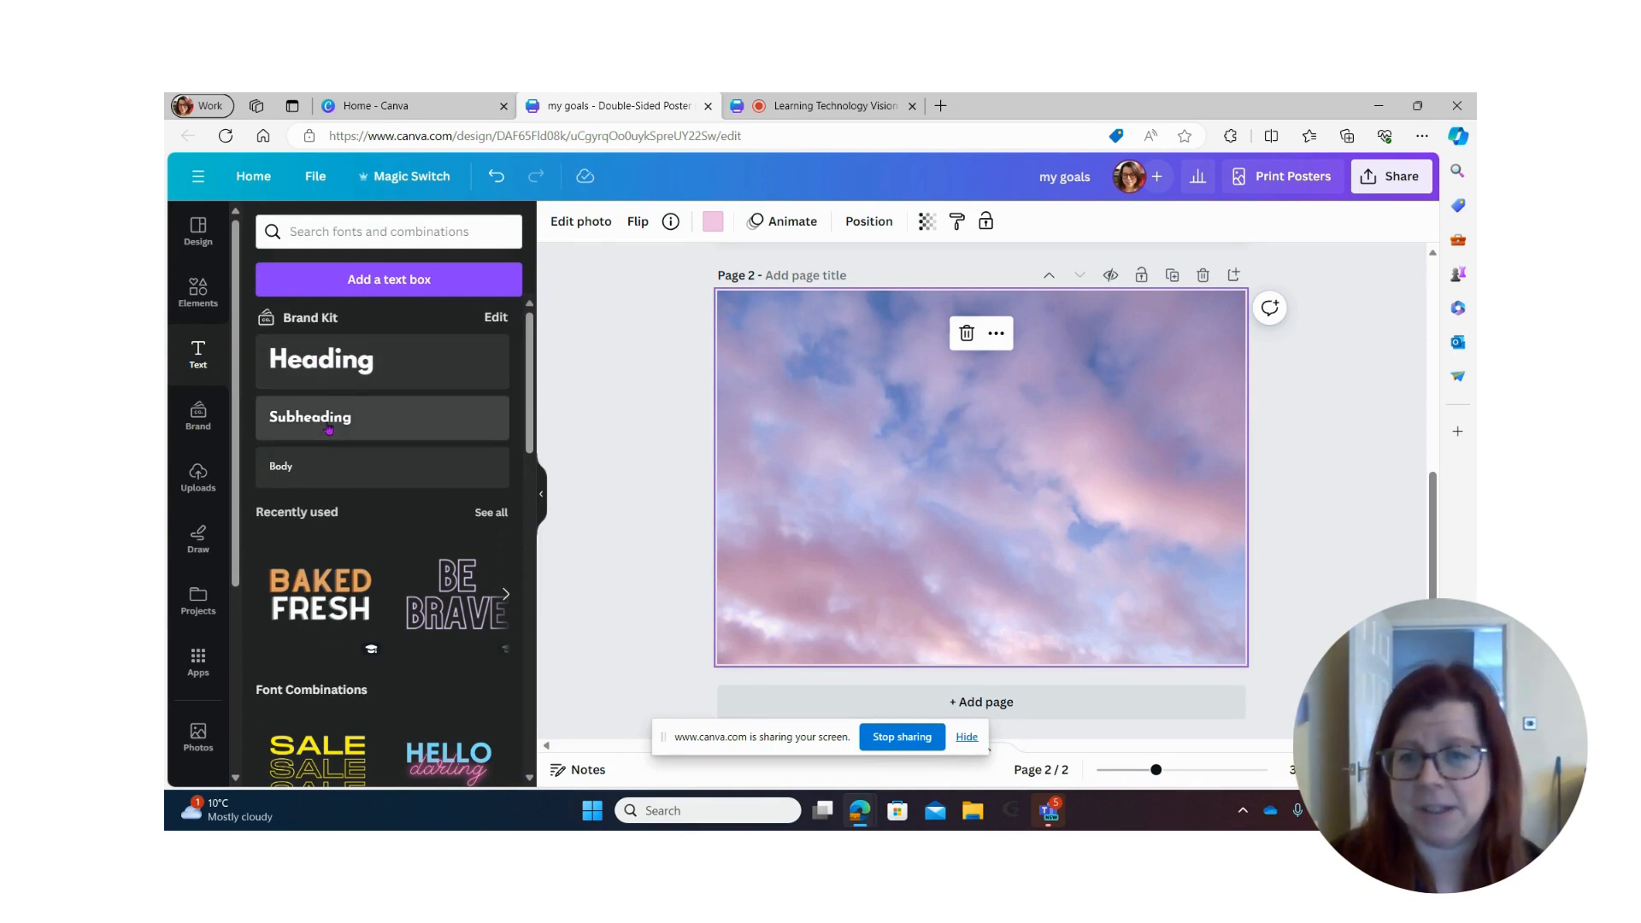
pyautogui.scroll(-3, 382, 578)
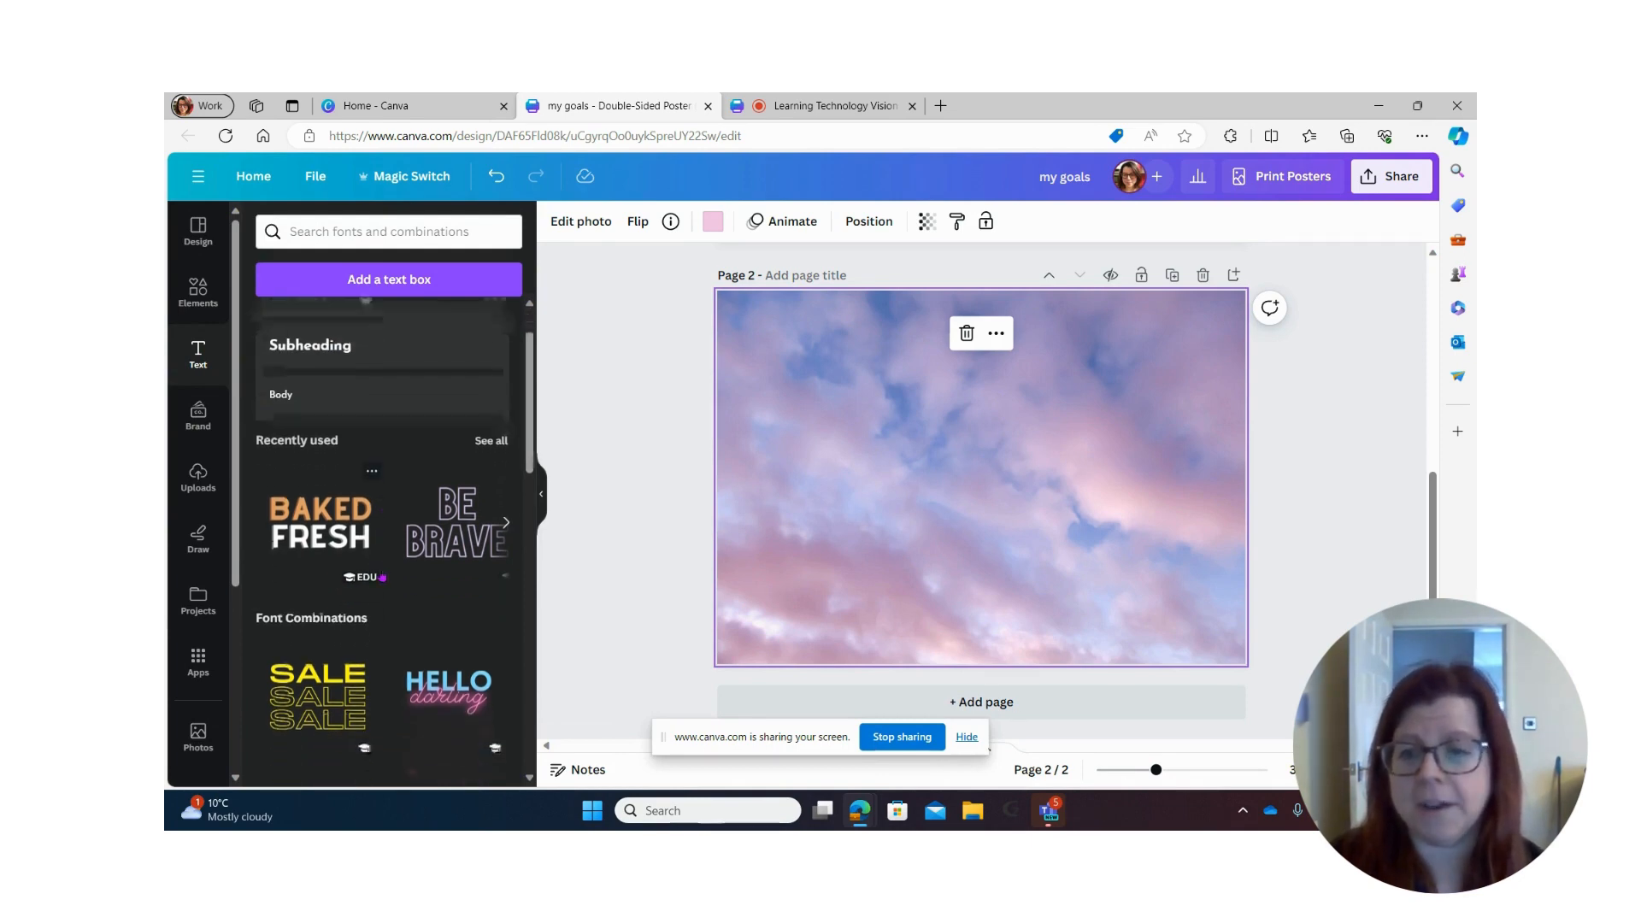
pyautogui.scroll(-5, 382, 577)
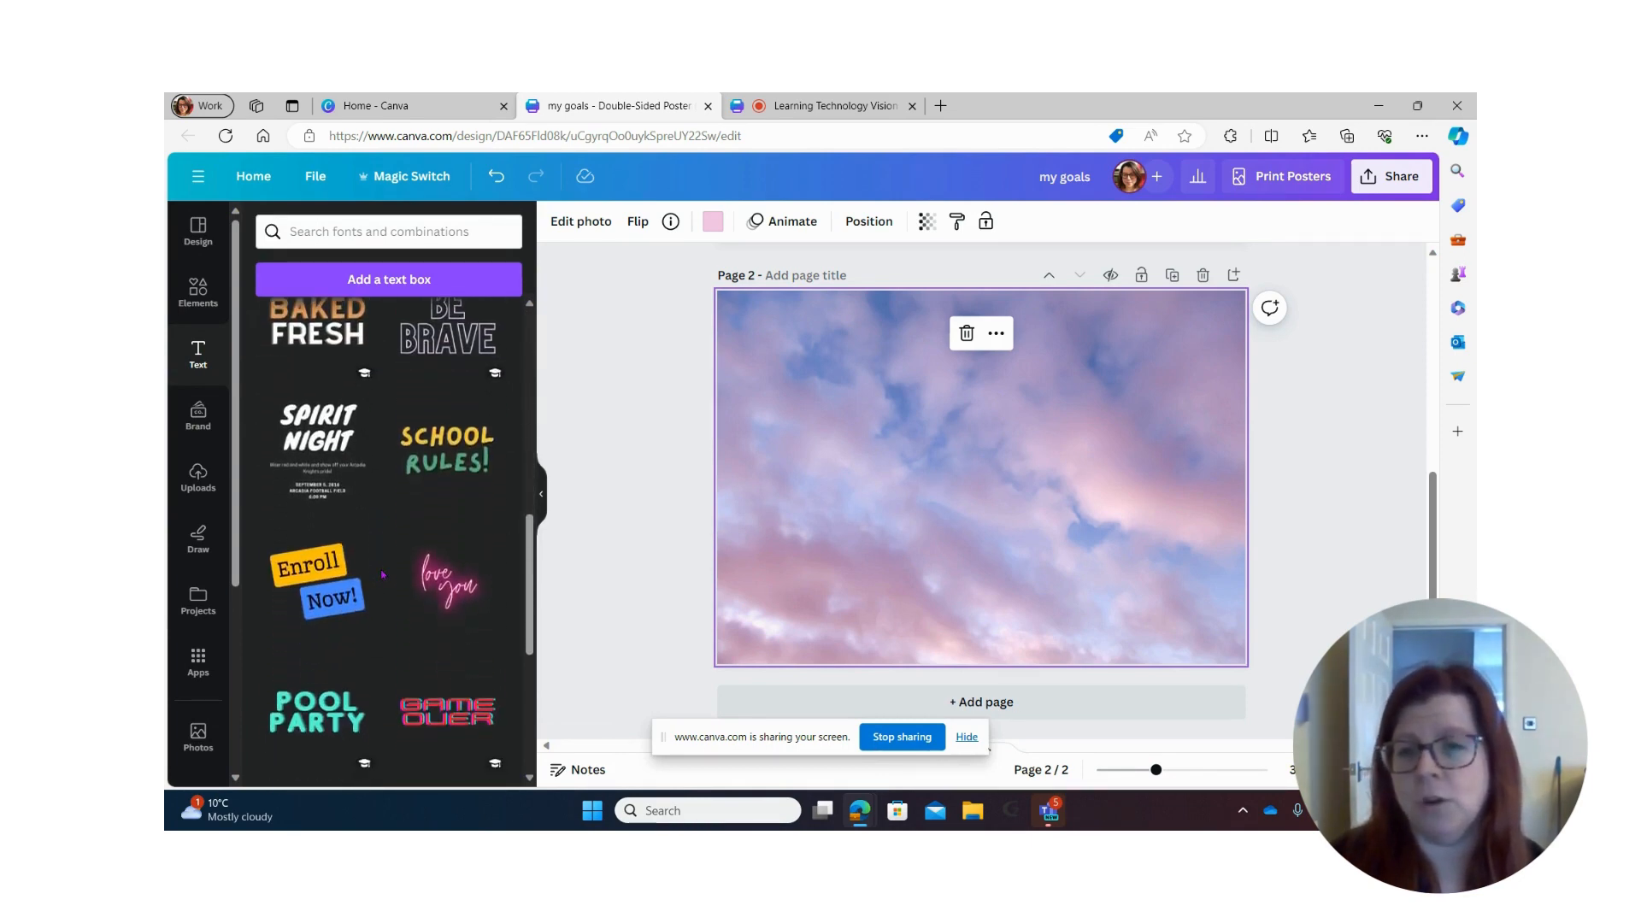
pyautogui.scroll(-6, 383, 574)
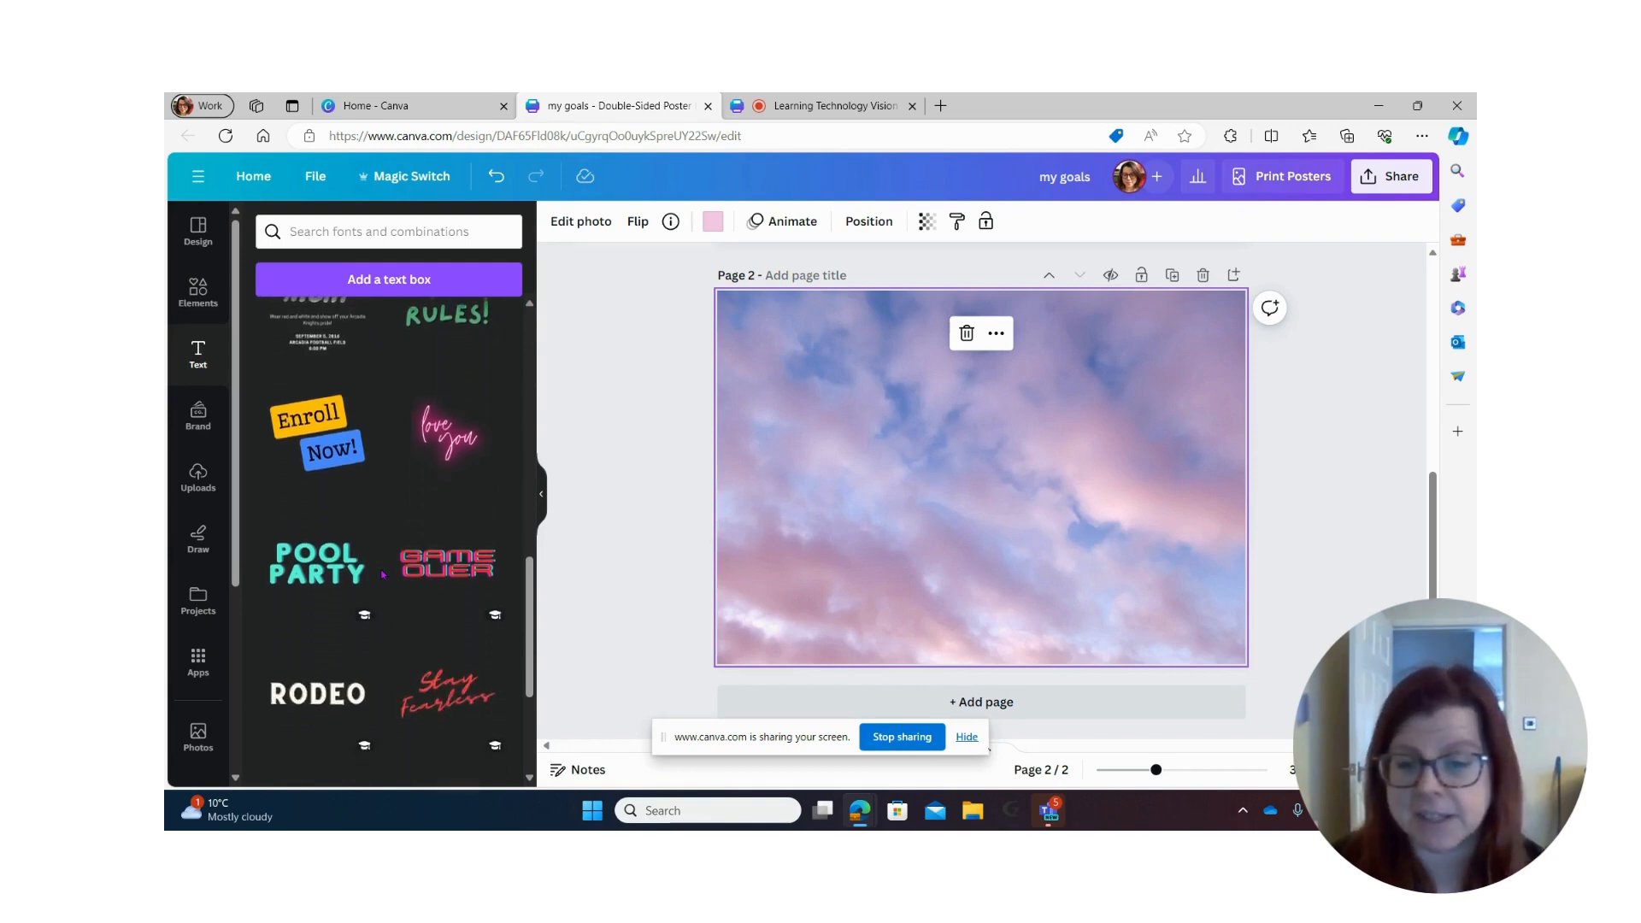
pyautogui.scroll(-2, 382, 575)
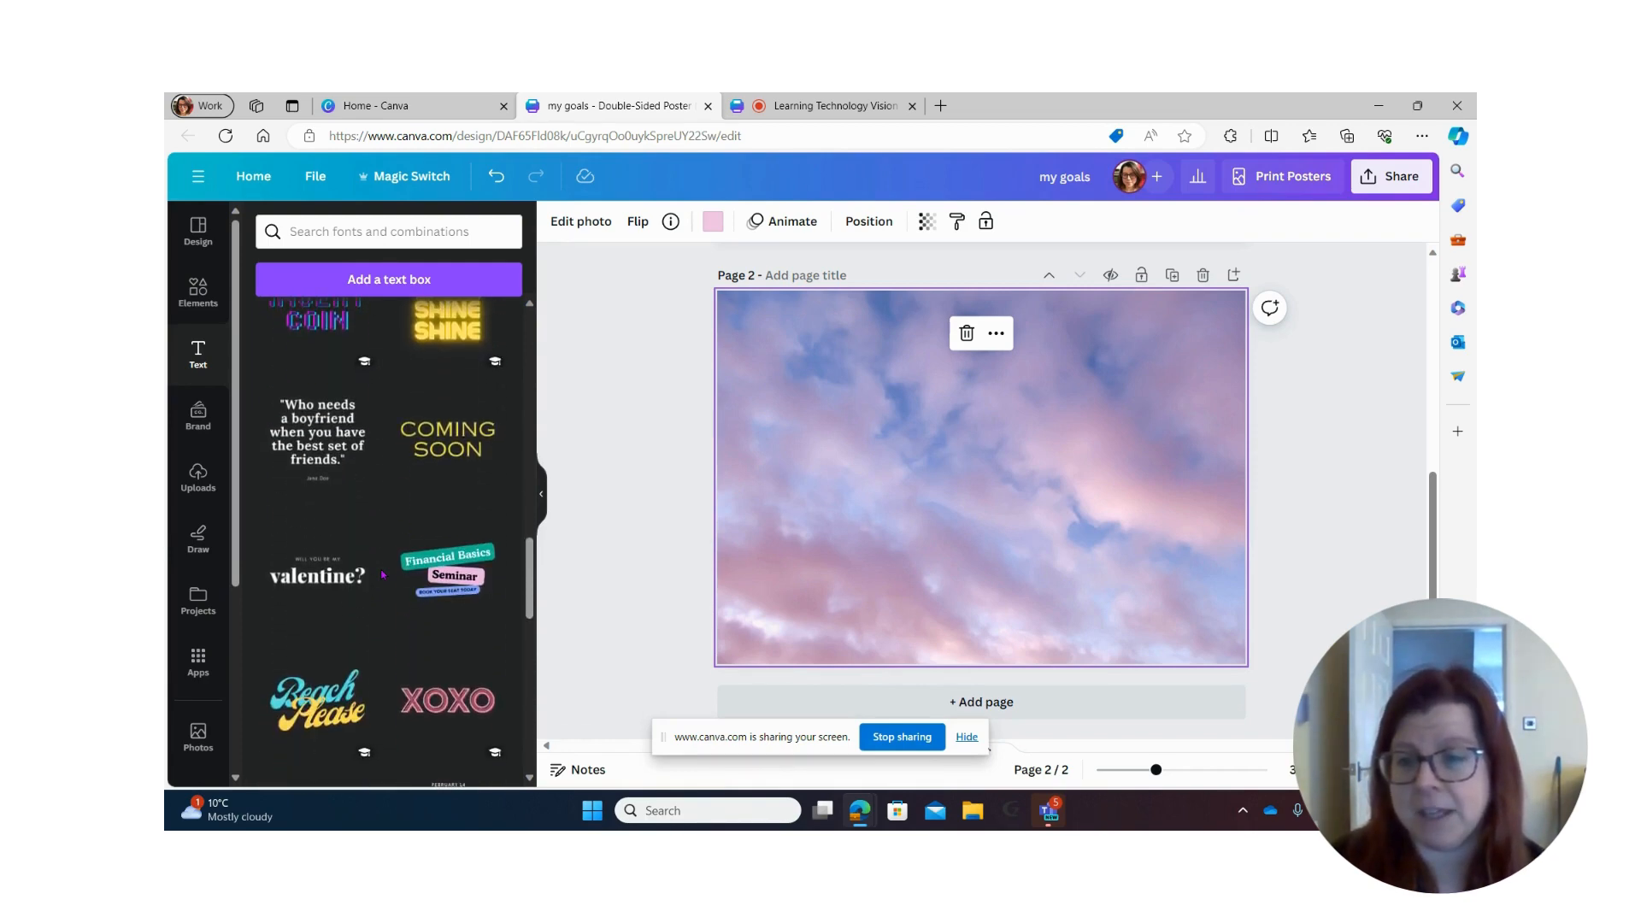
pyautogui.scroll(1, 382, 575)
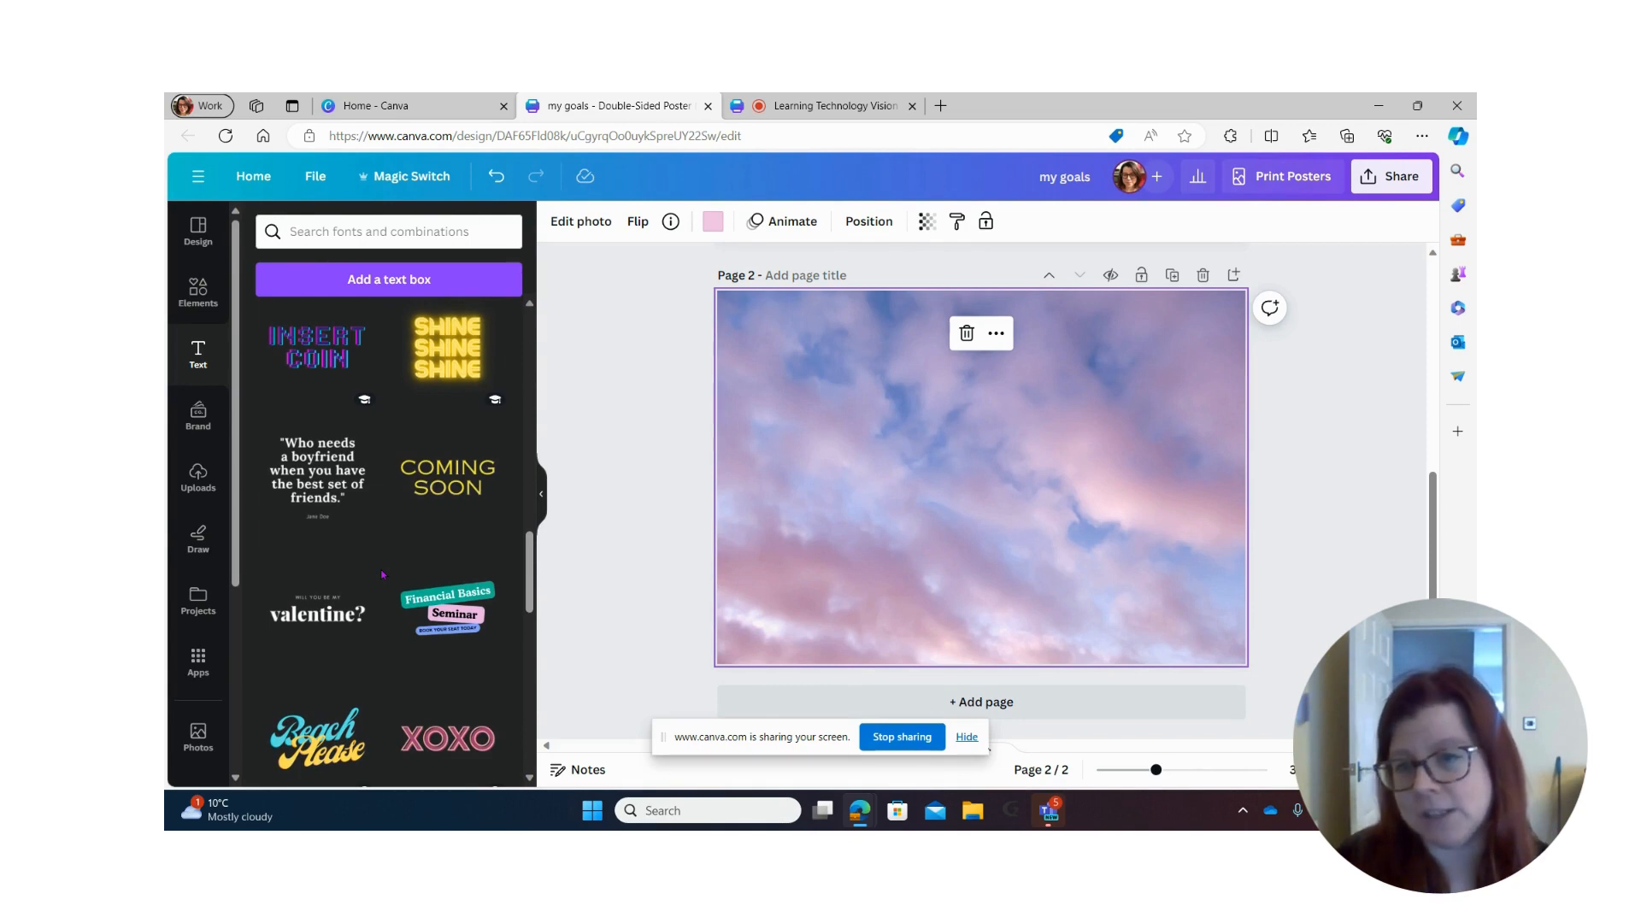
pyautogui.scroll(6, 382, 574)
pyautogui.scroll(5, 382, 574)
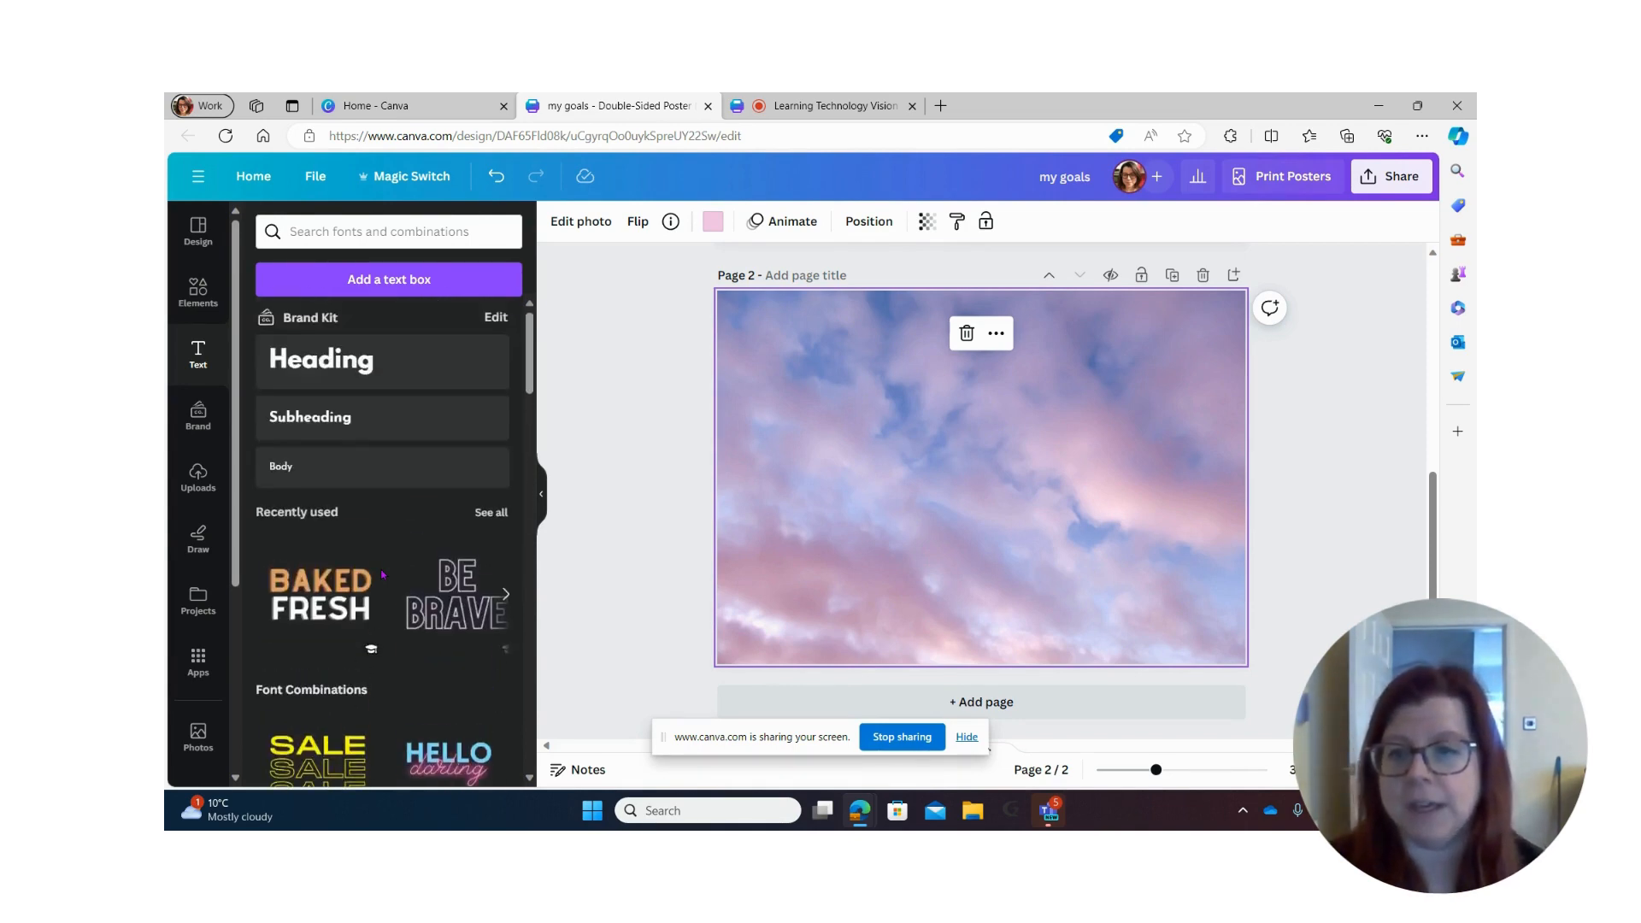
# Step: Add a heading to the second page and replace its placeholder text with "Vision Board"
pyautogui.click(392, 360)
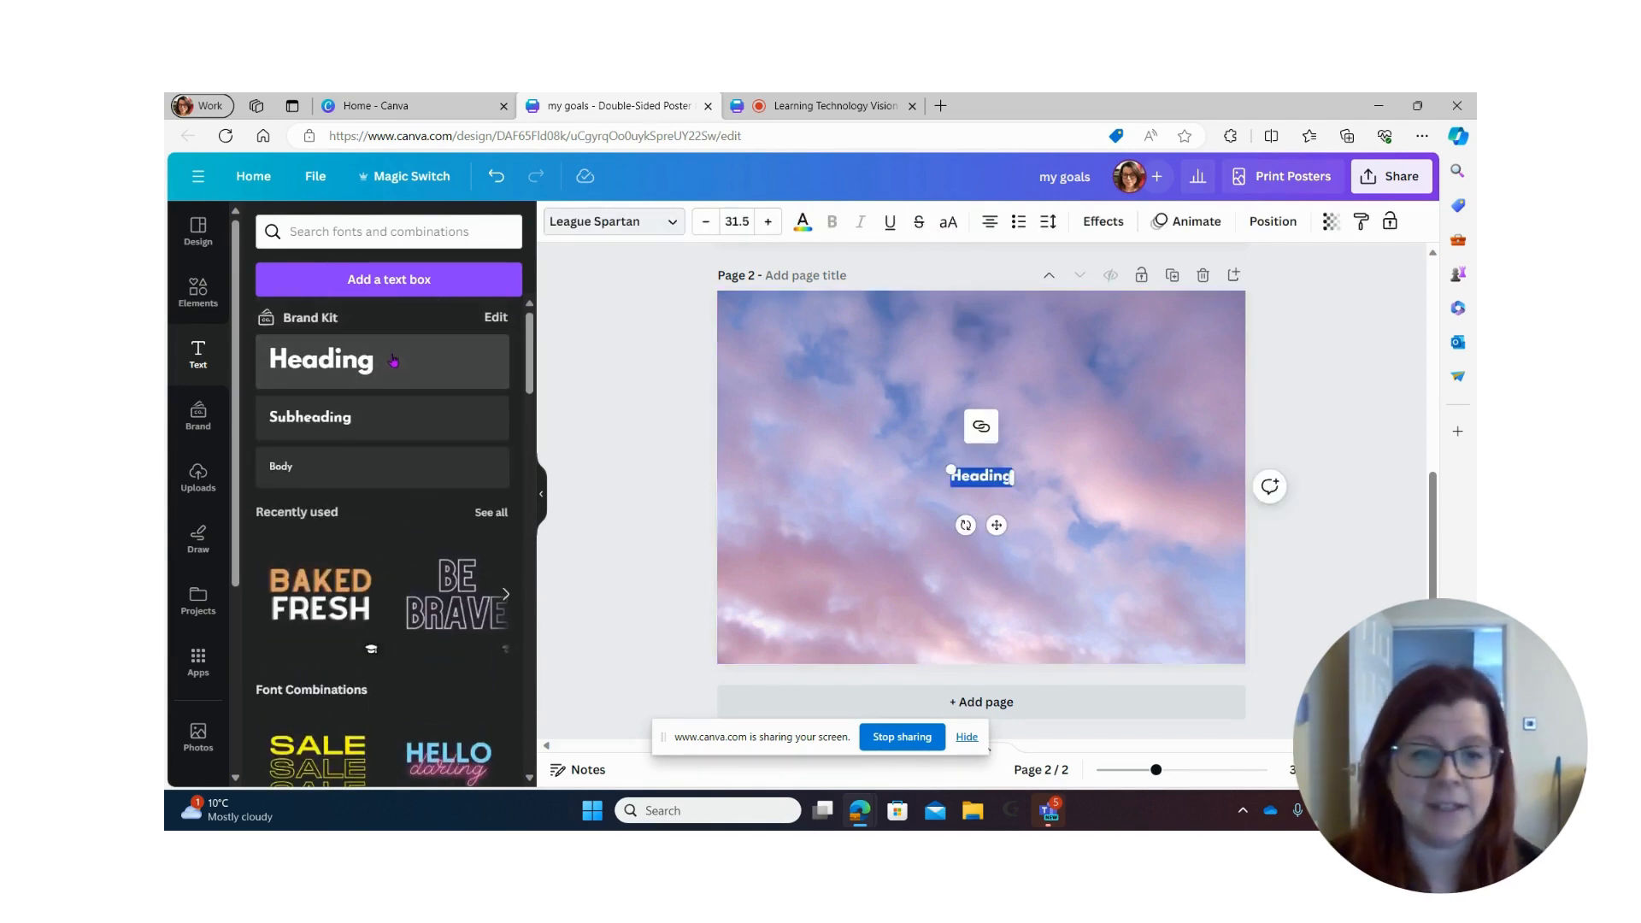
pyautogui.press('BackSpace')
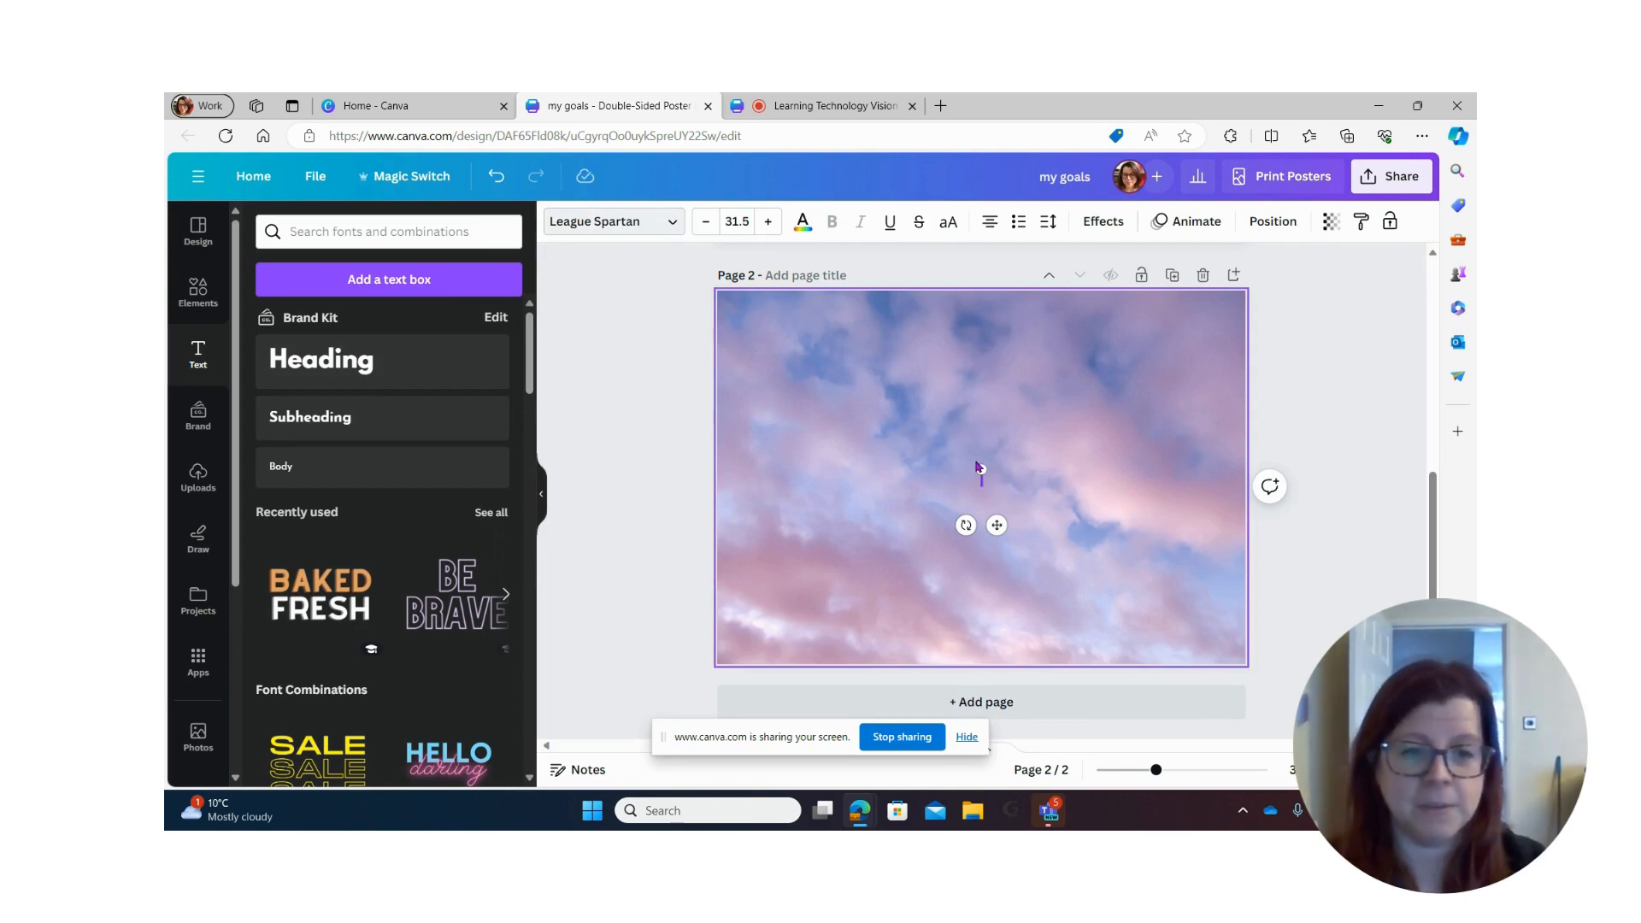
pyautogui.write('V')
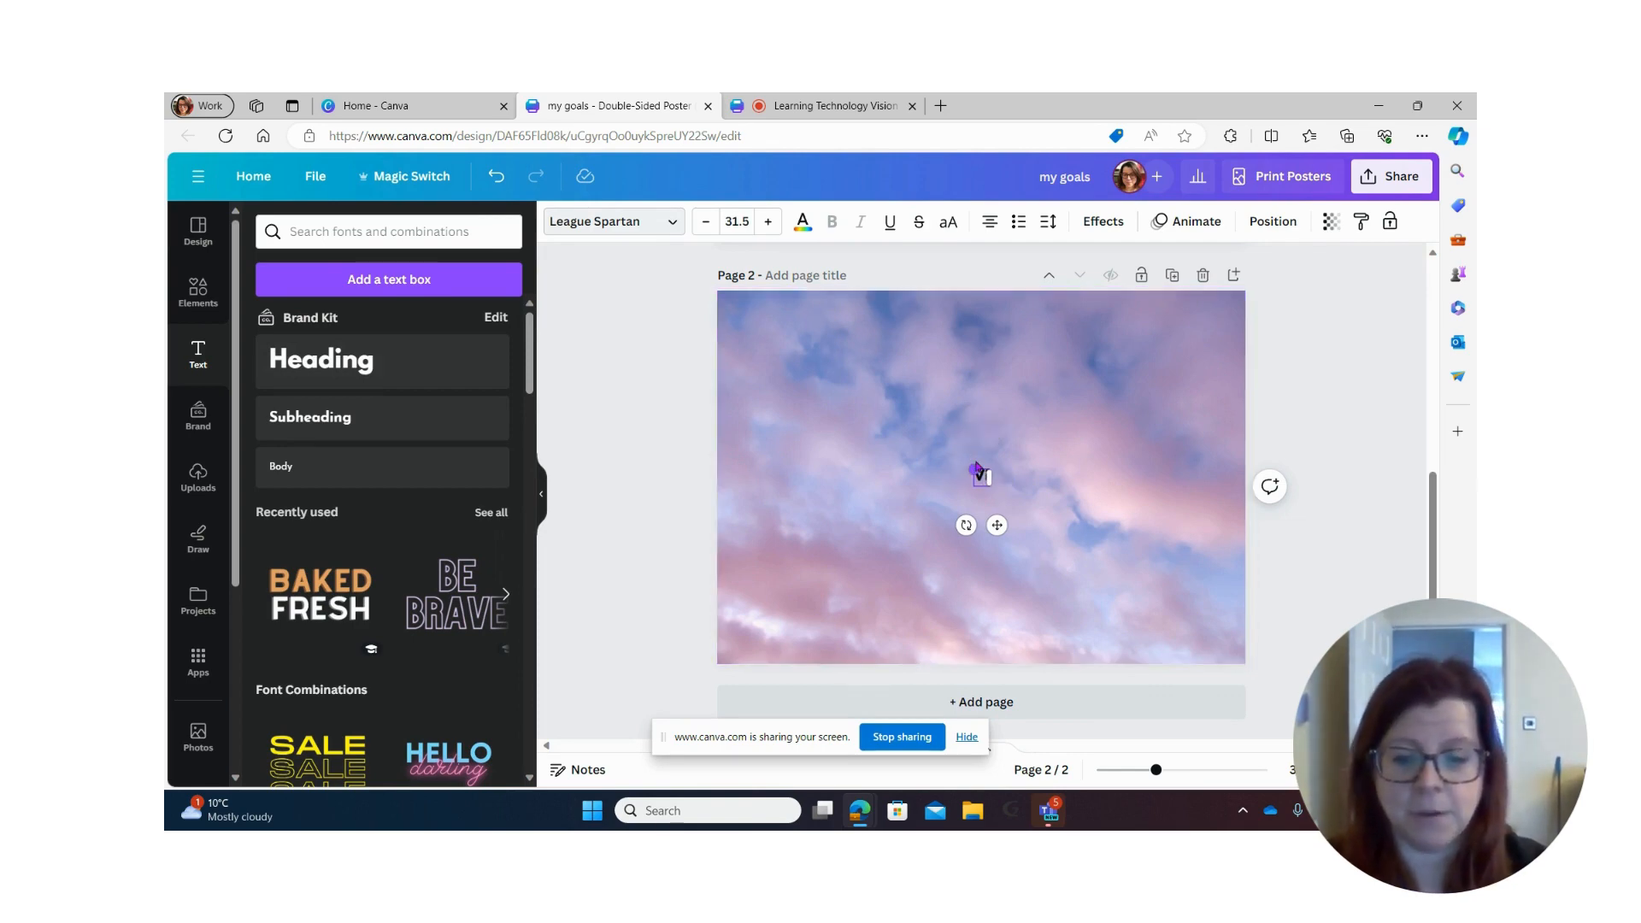
pyautogui.write('ision Board')
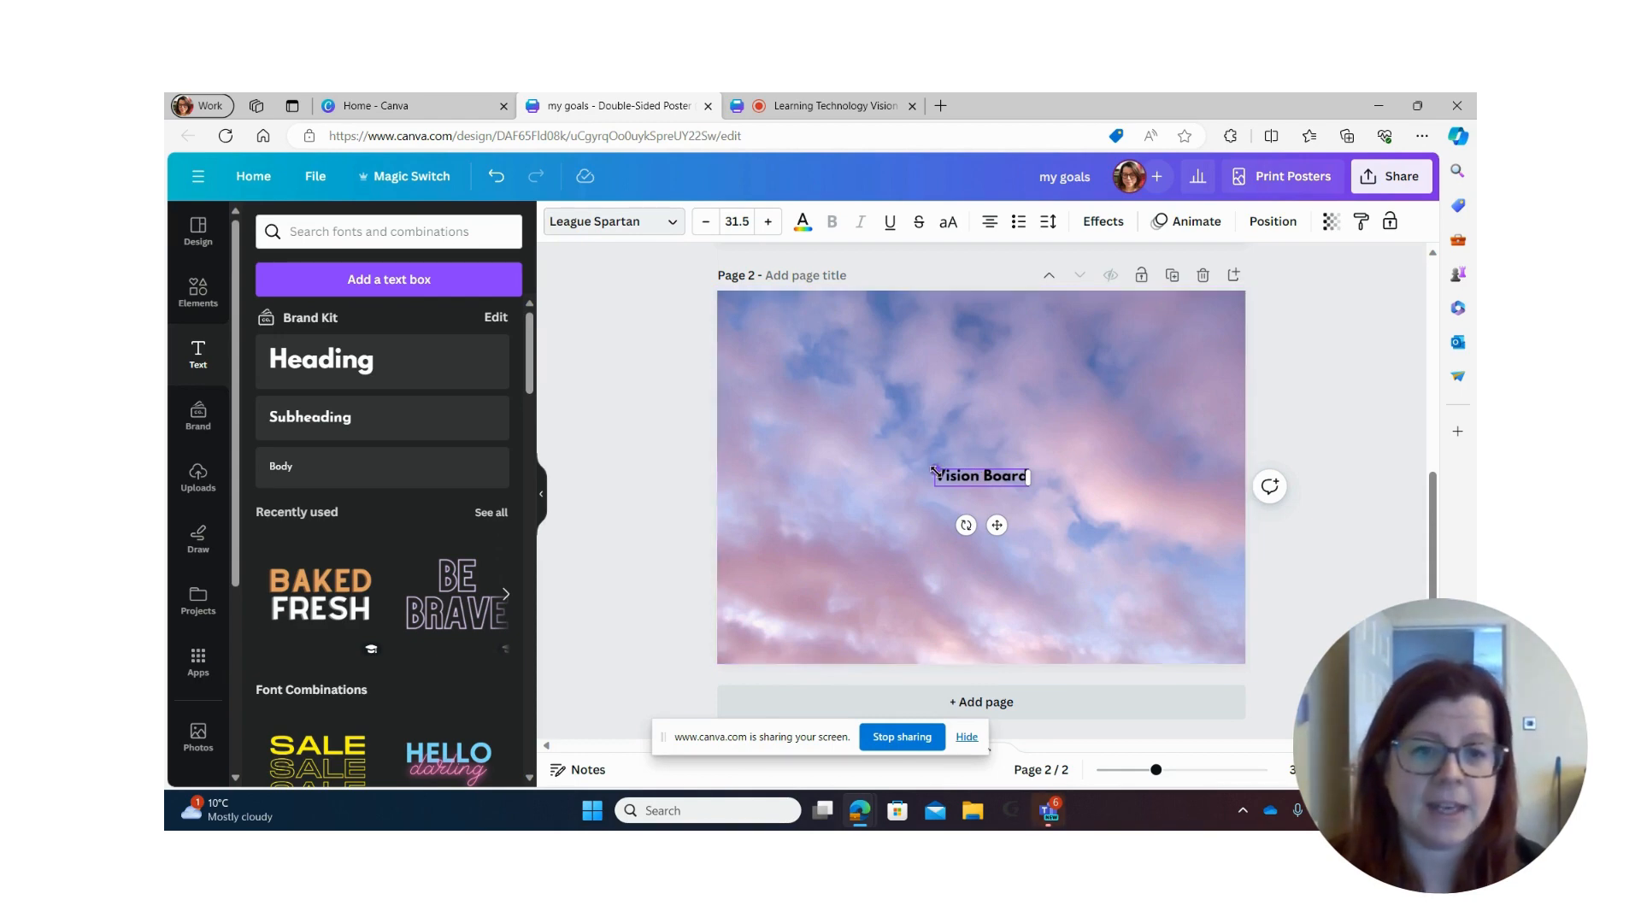
# Step: Select the whole "Vision Board" title text and increase its font size to 78.5
pyautogui.moveTo(943, 481); pyautogui.dragTo(1021, 492)
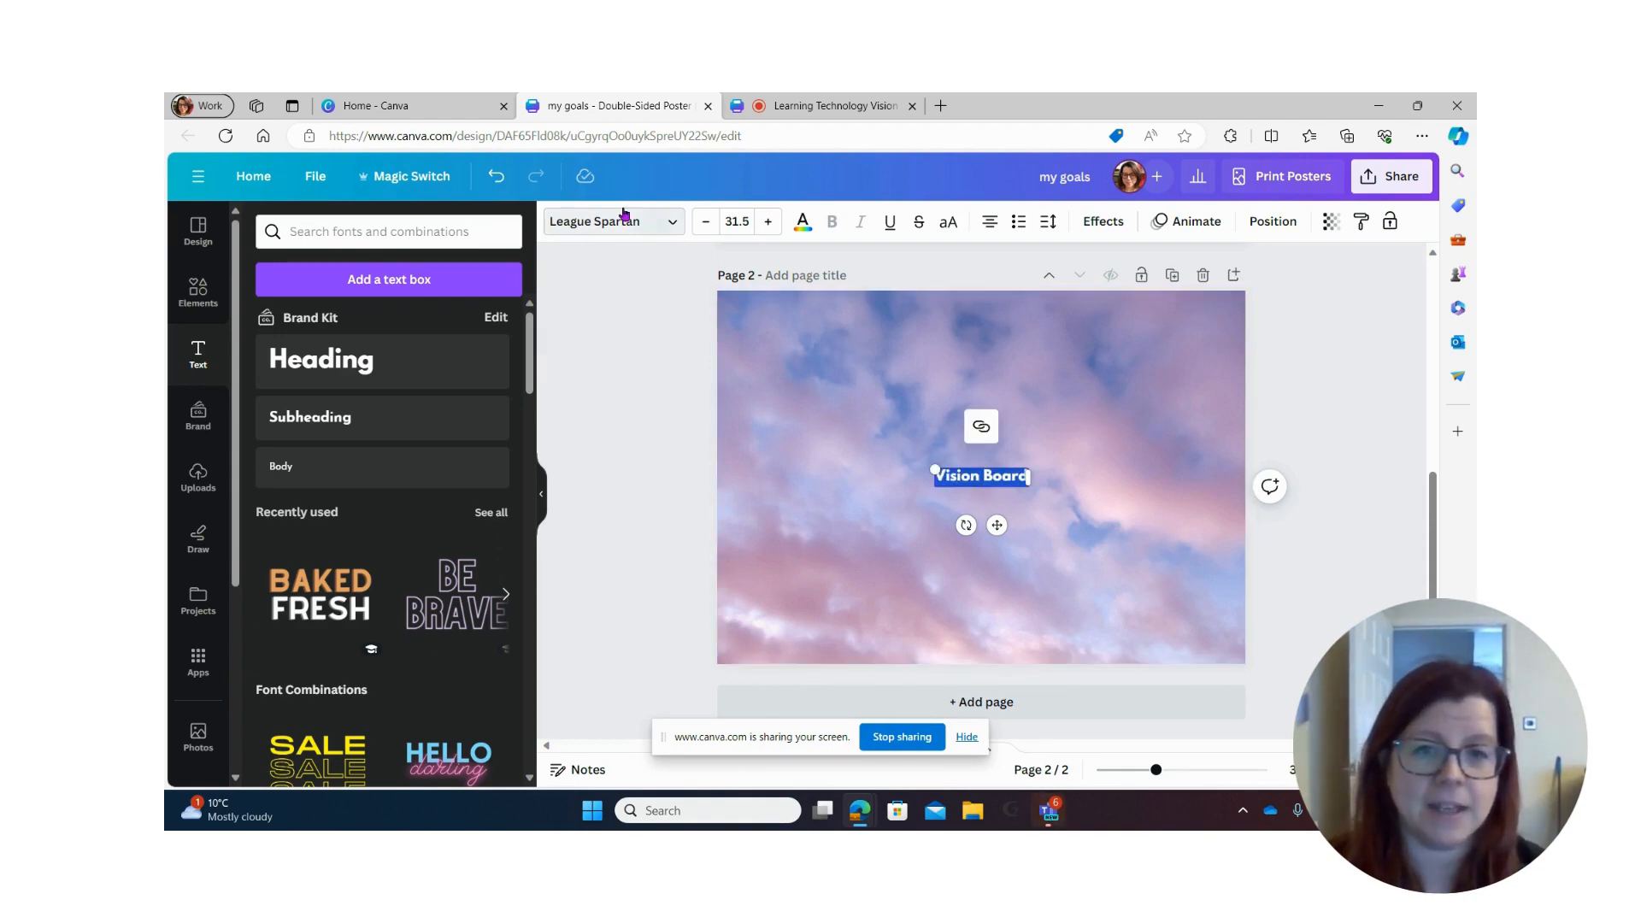
pyautogui.click(766, 225)
pyautogui.click(766, 225)
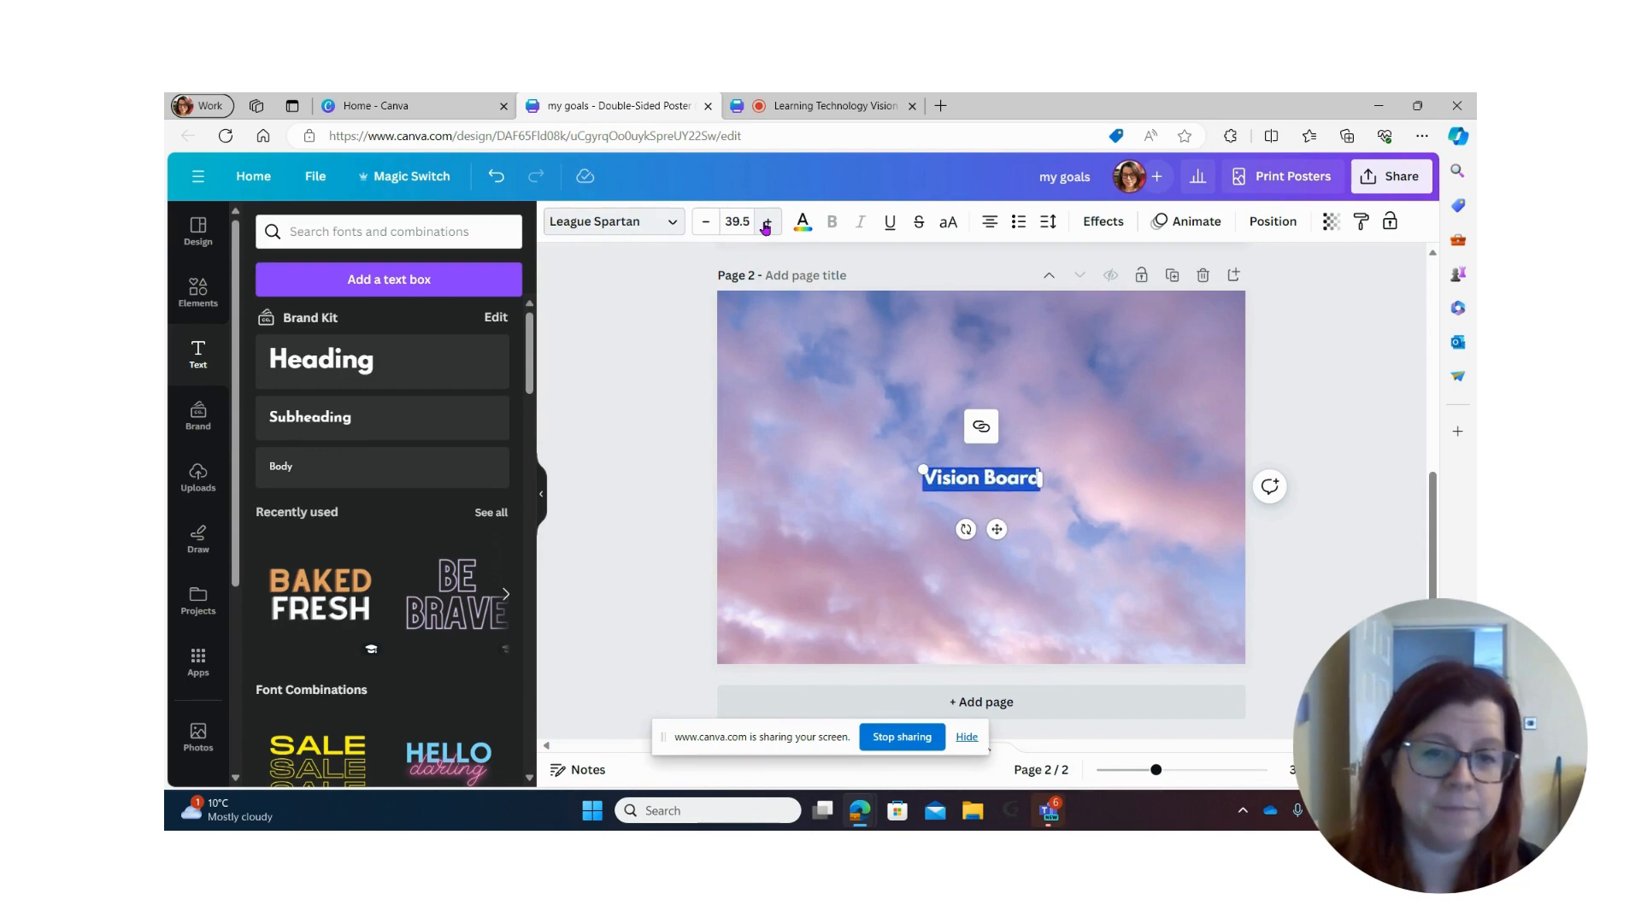
pyautogui.click(766, 224)
pyautogui.click(766, 225)
pyautogui.click(766, 225)
pyautogui.click(765, 225)
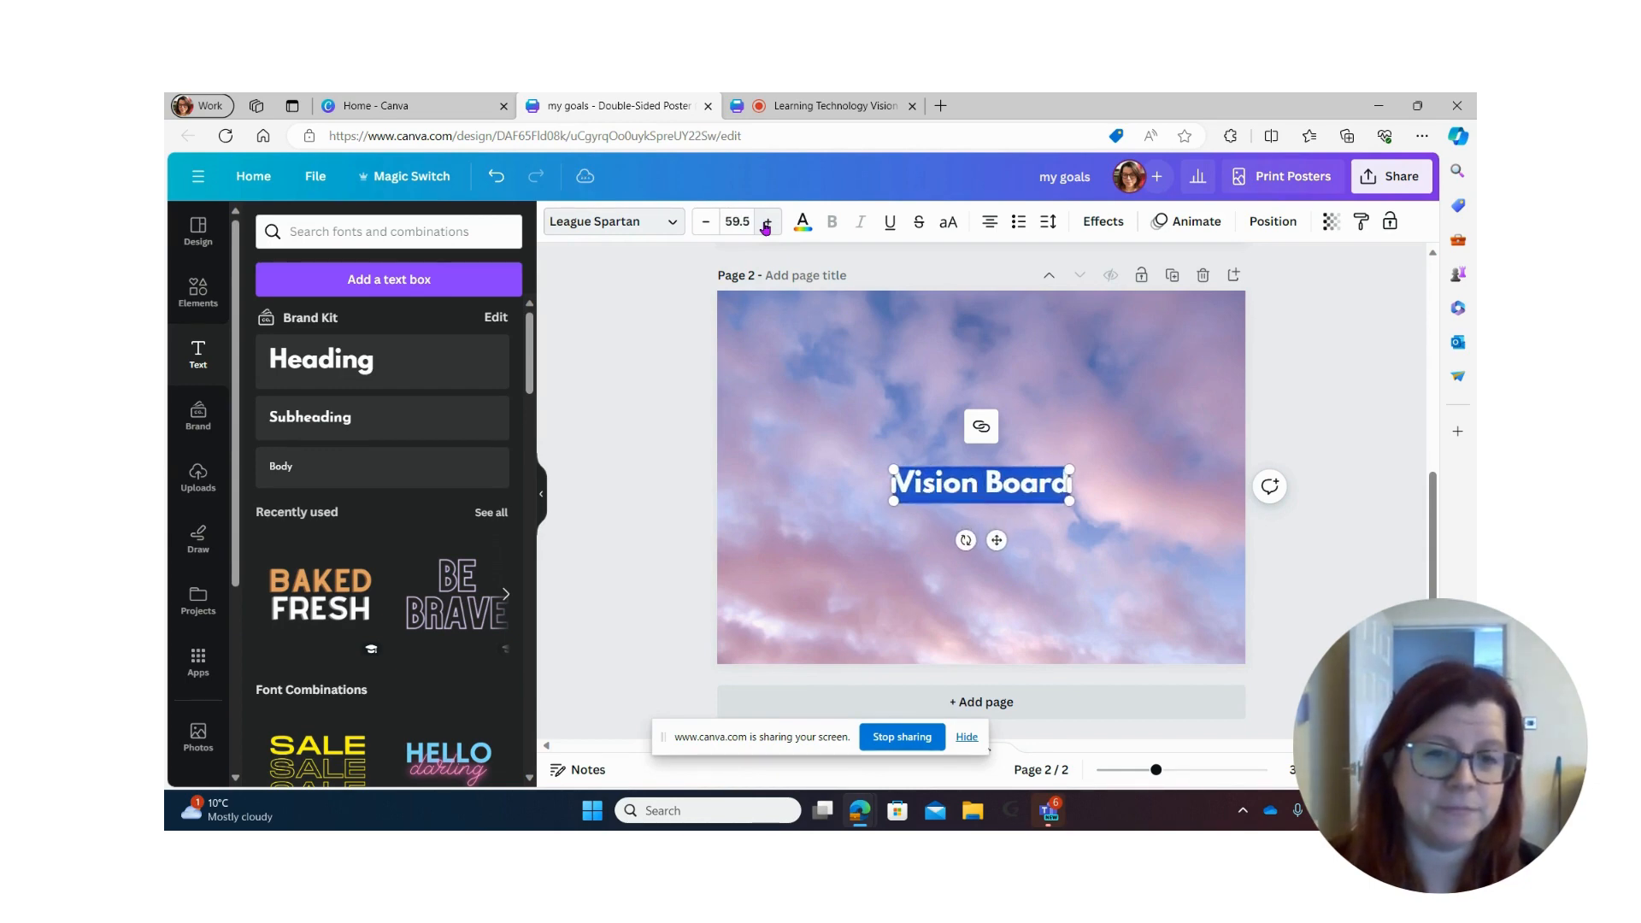
pyautogui.click(766, 224)
pyautogui.click(766, 225)
pyautogui.click(766, 225)
pyautogui.click(765, 225)
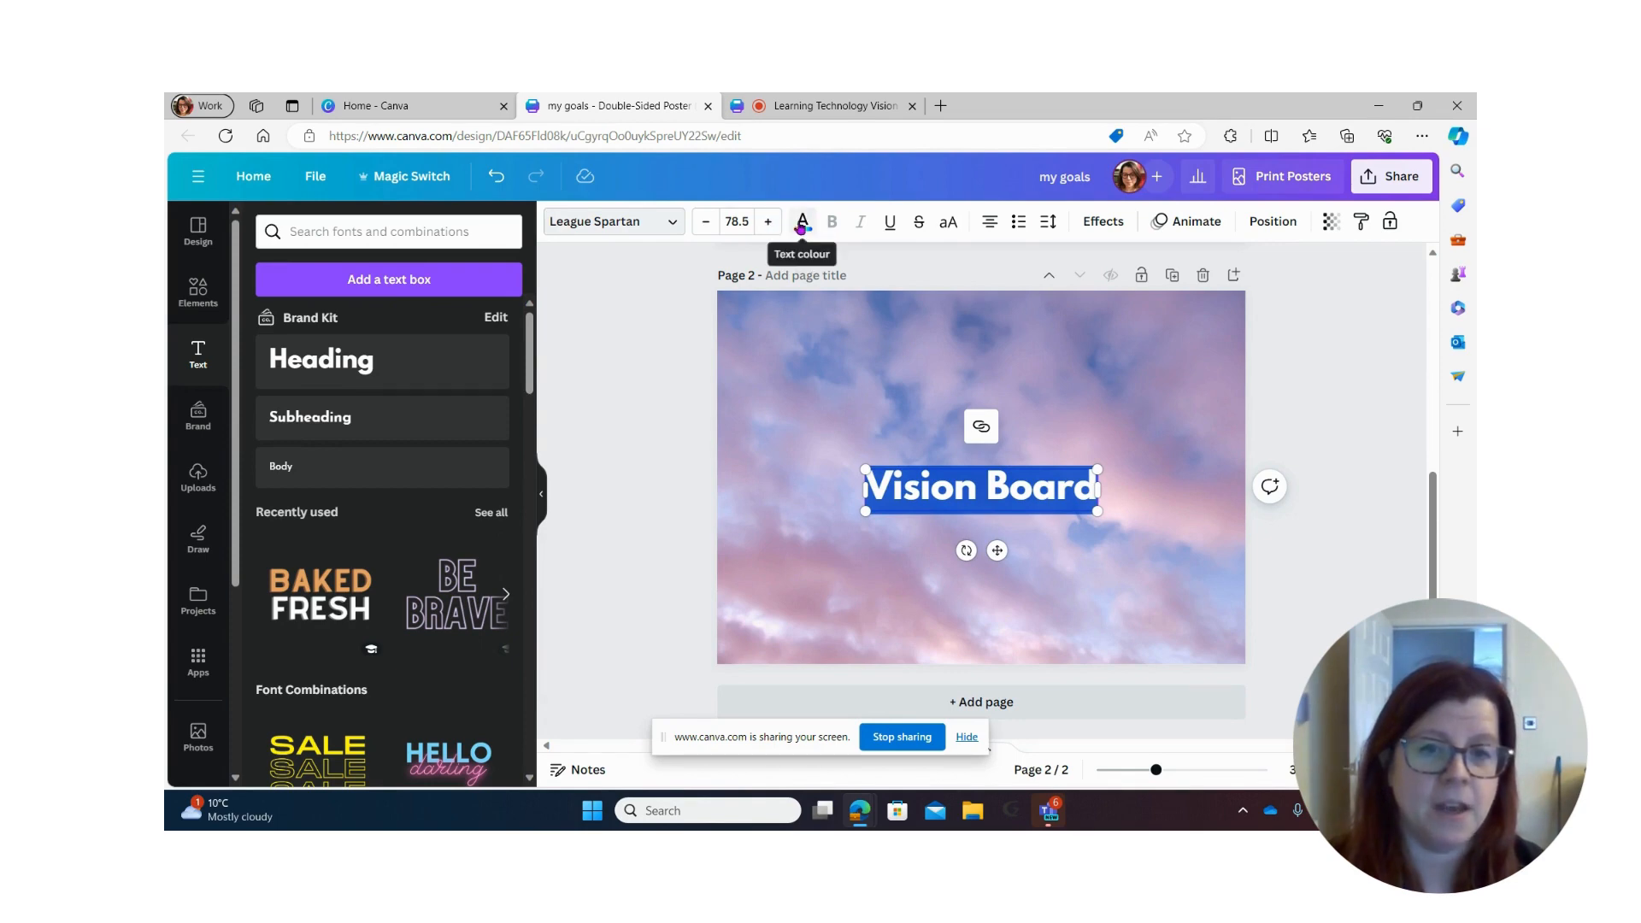
# Step: Recolour the "Vision Board" title with the darkest blue-purple from the background's photo colours
pyautogui.click(801, 223)
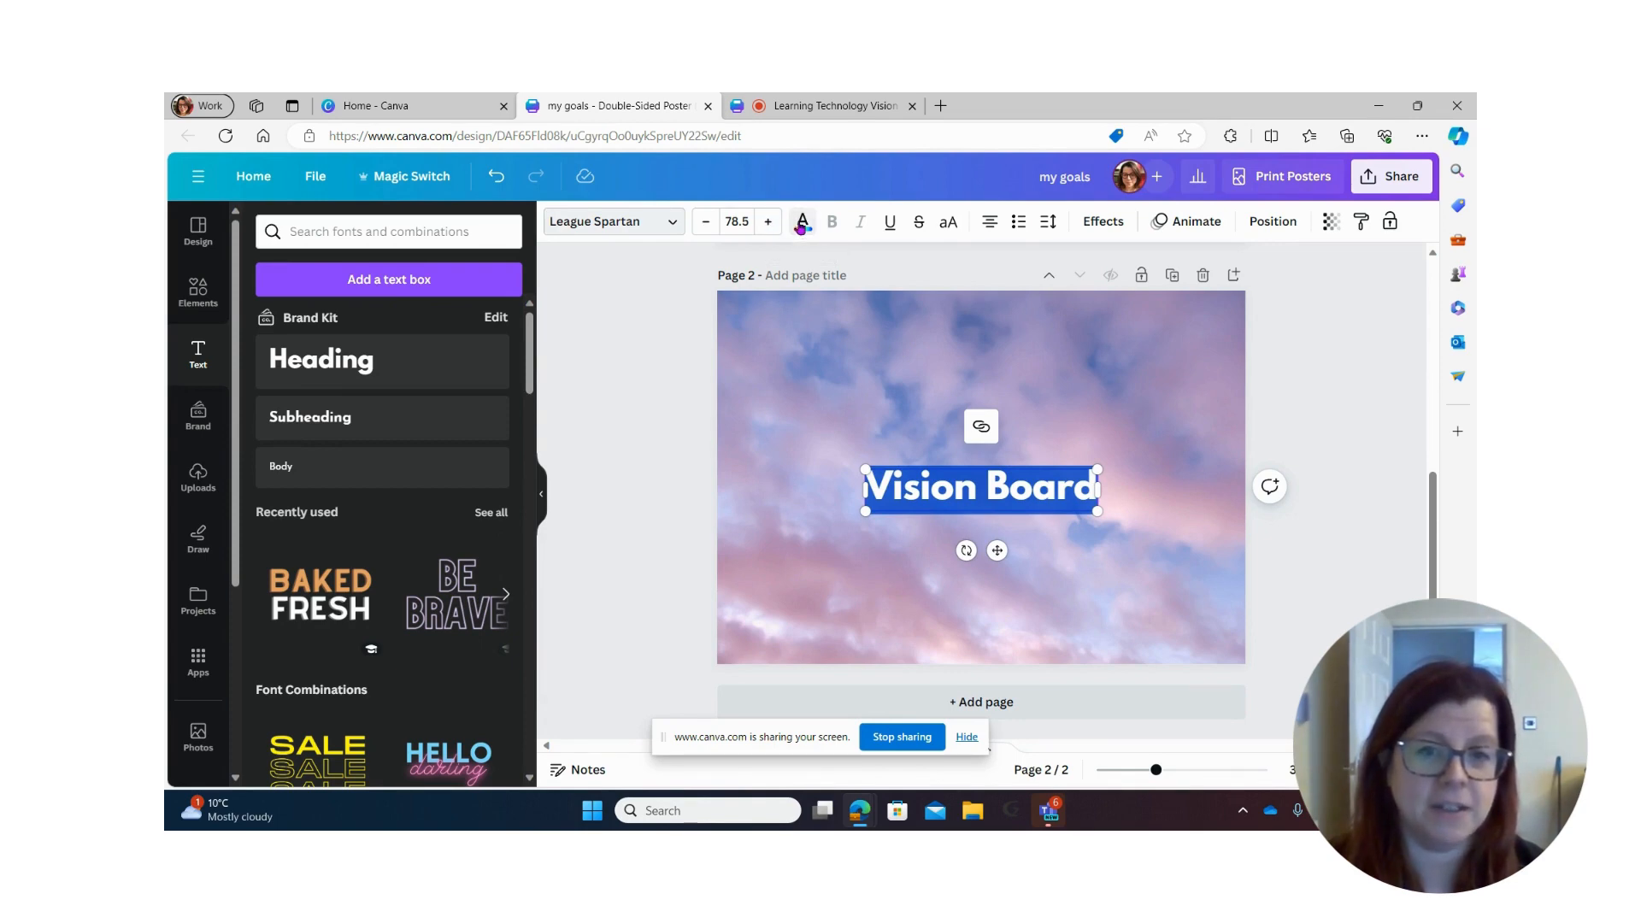
pyautogui.click(803, 224)
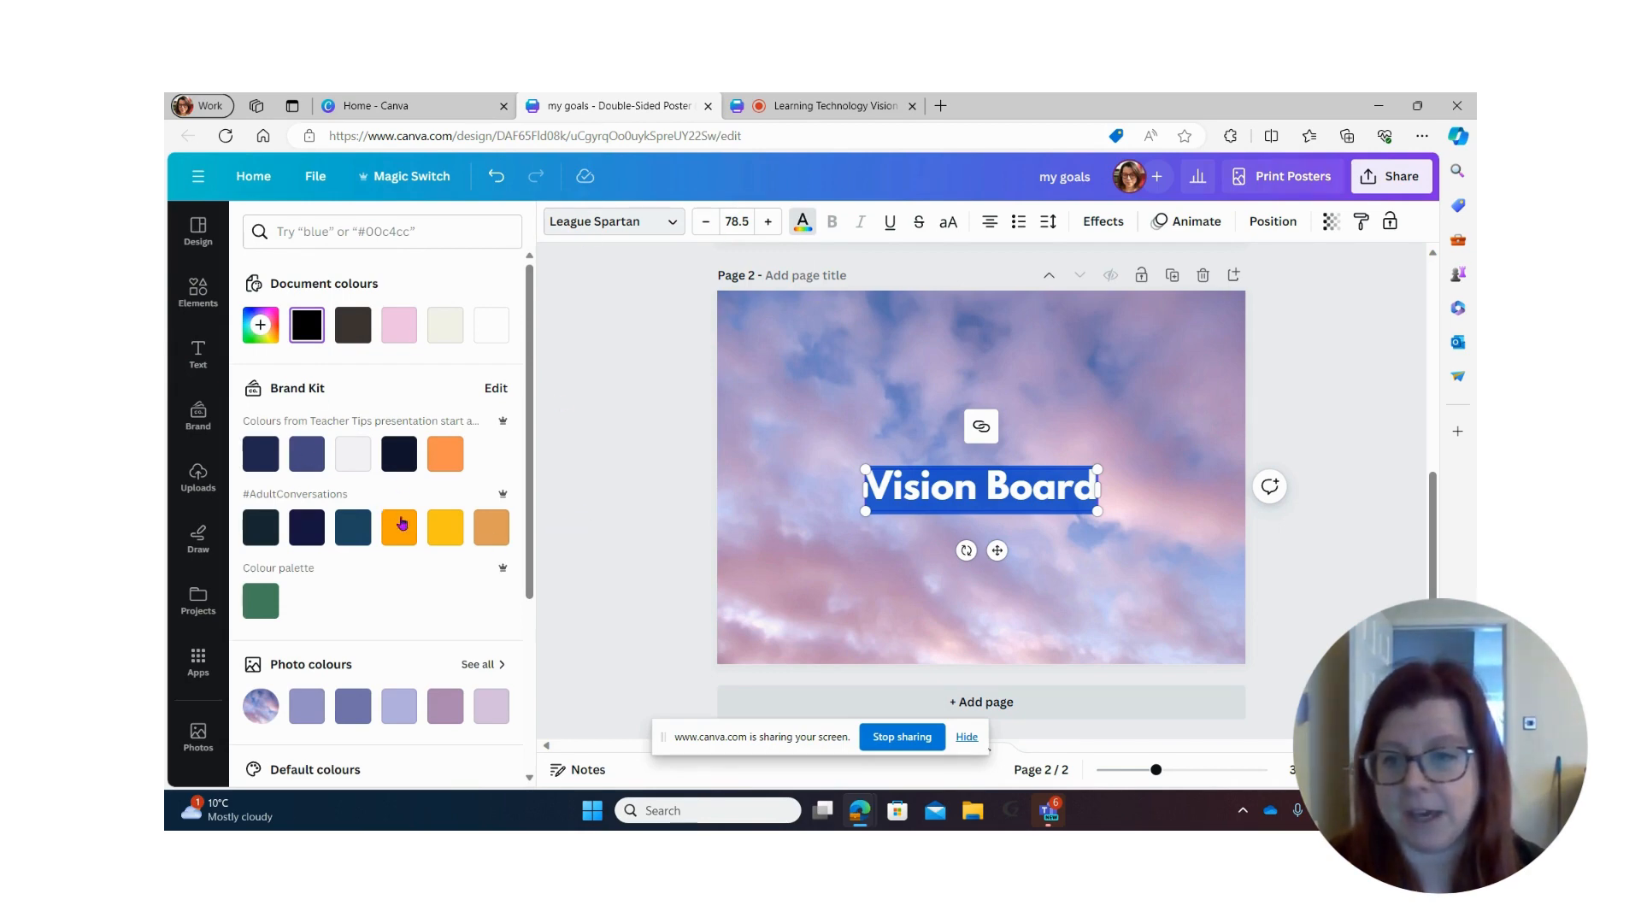
pyautogui.scroll(-1, 425, 553)
pyautogui.scroll(-3, 426, 555)
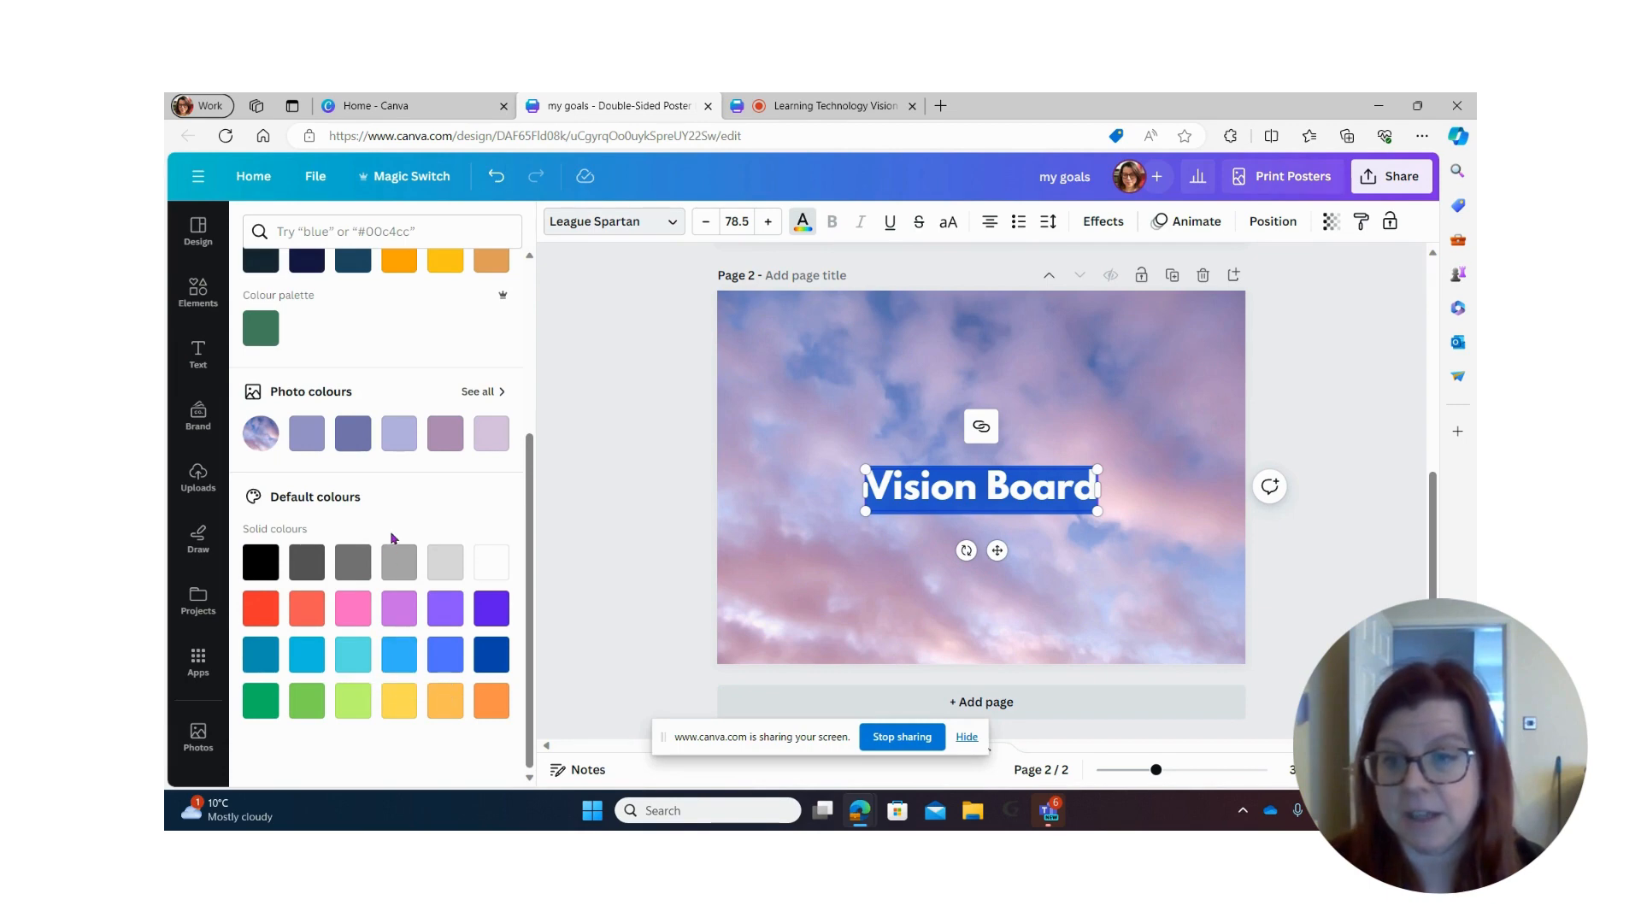
pyautogui.scroll(2, 402, 514)
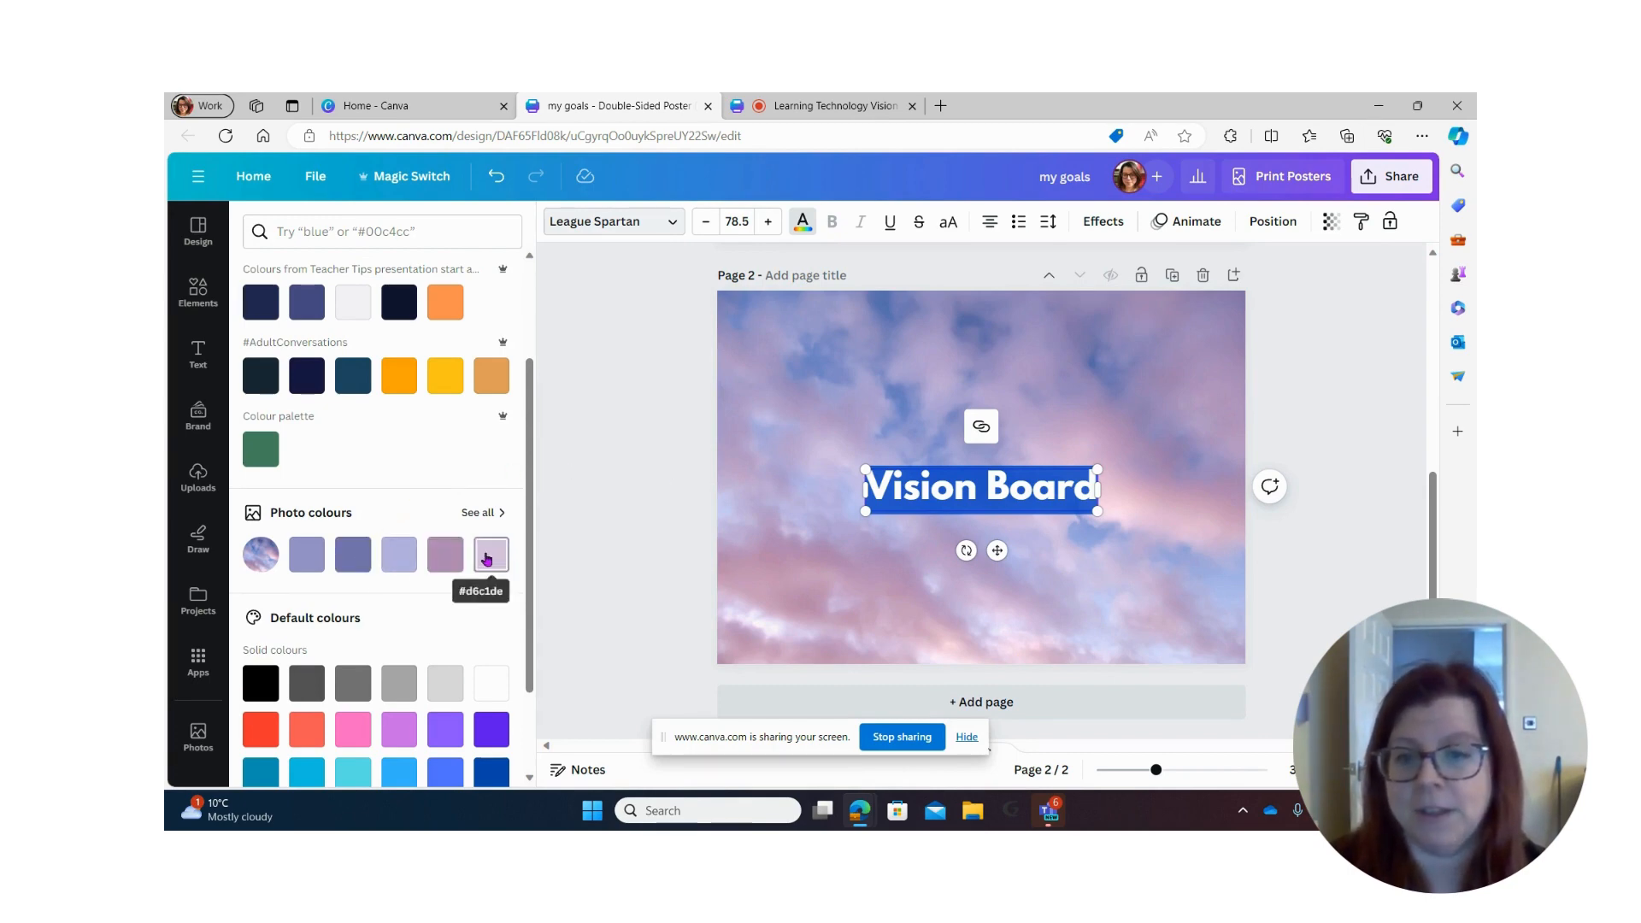
pyautogui.click(345, 556)
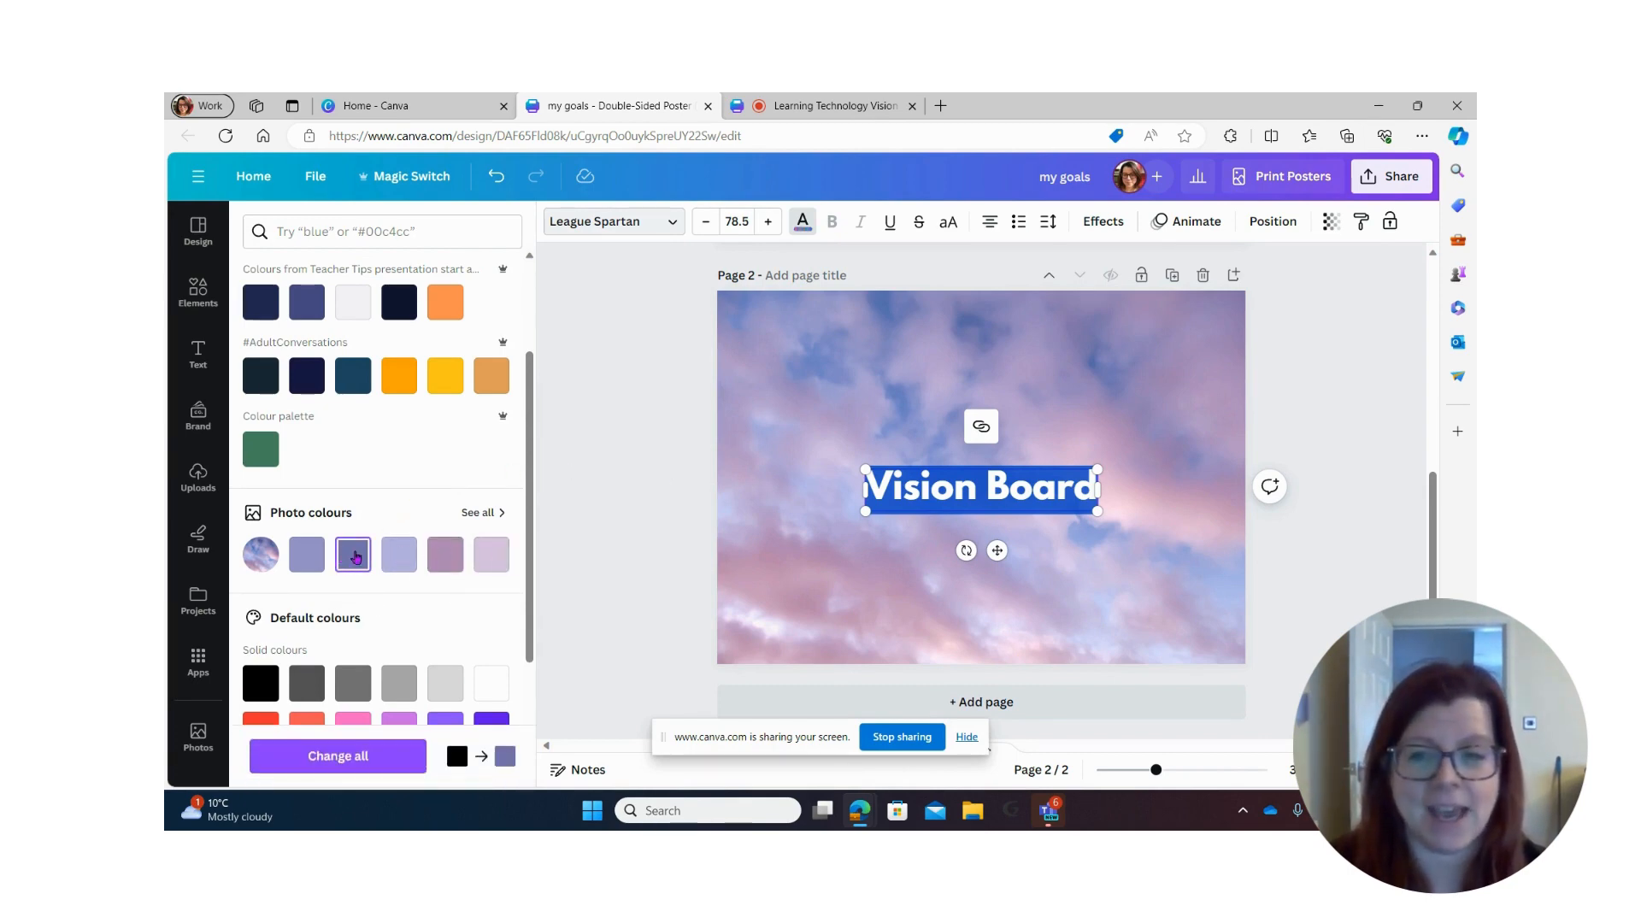
pyautogui.click(812, 604)
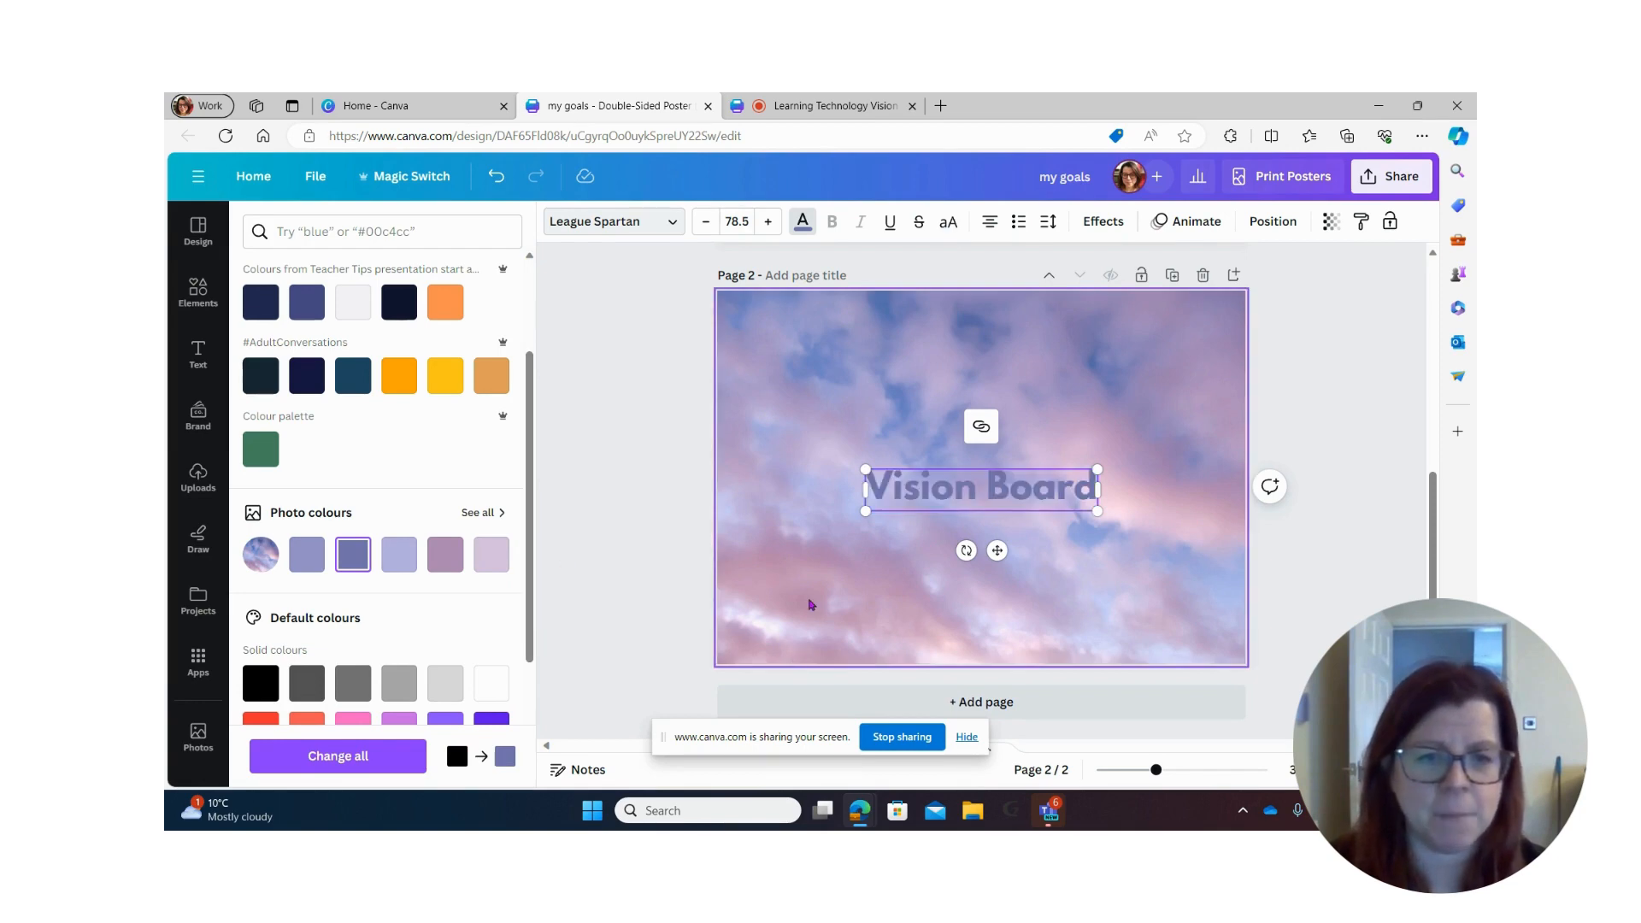
# Step: Change the "Vision Board" title's text colour to white from the default solid colours
pyautogui.click(911, 502)
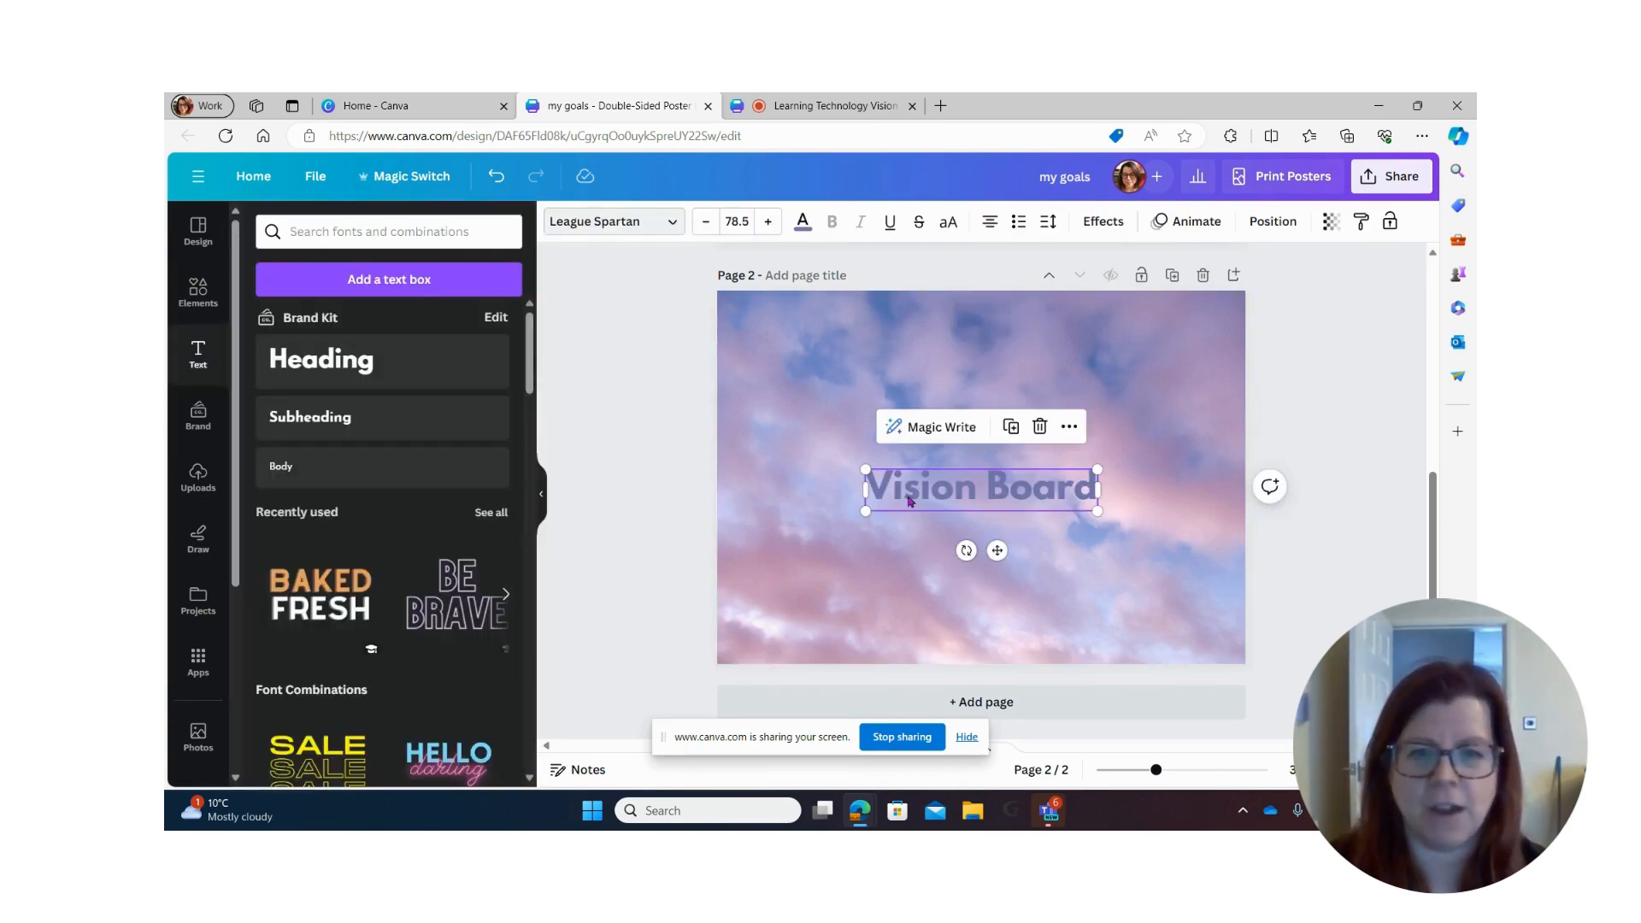
pyautogui.click(803, 229)
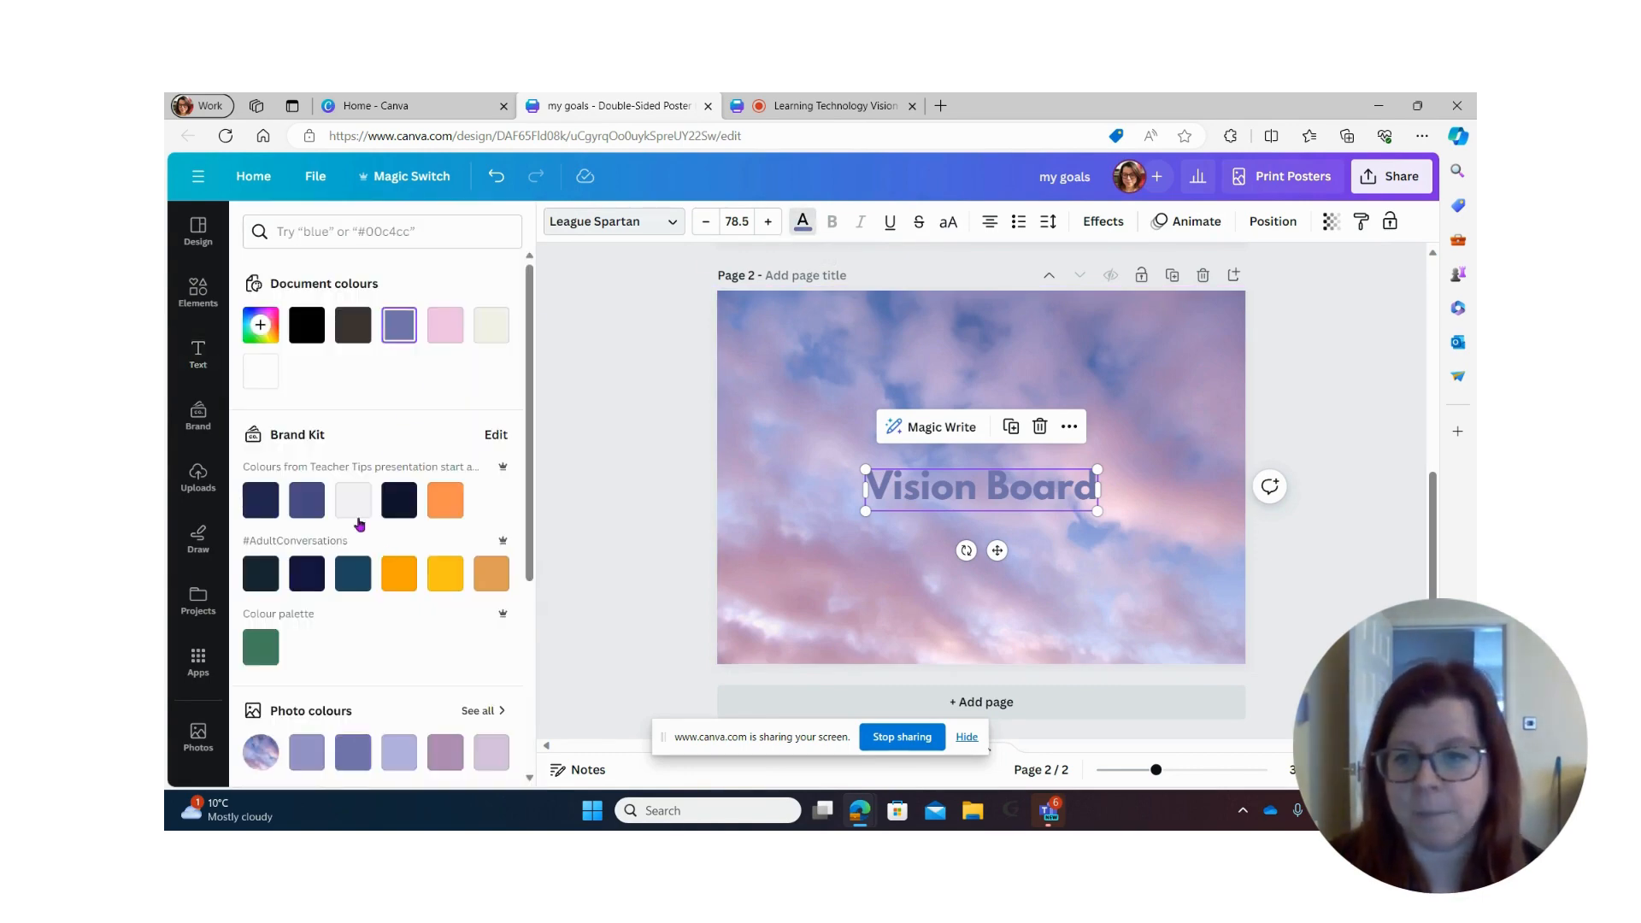
pyautogui.scroll(-4, 359, 524)
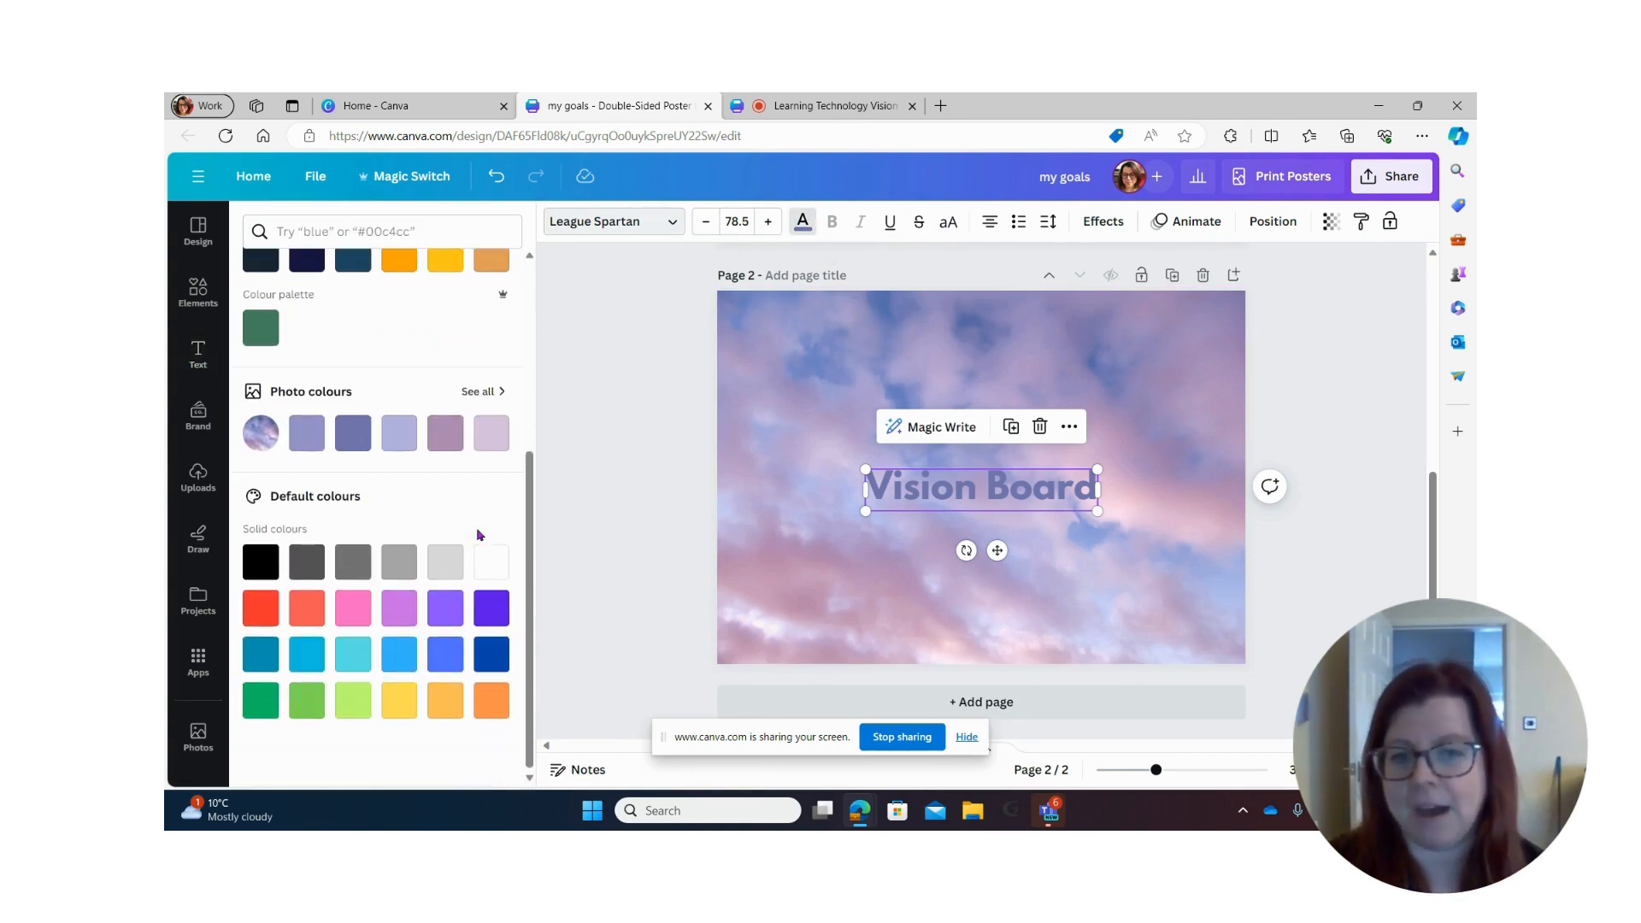
pyautogui.click(491, 571)
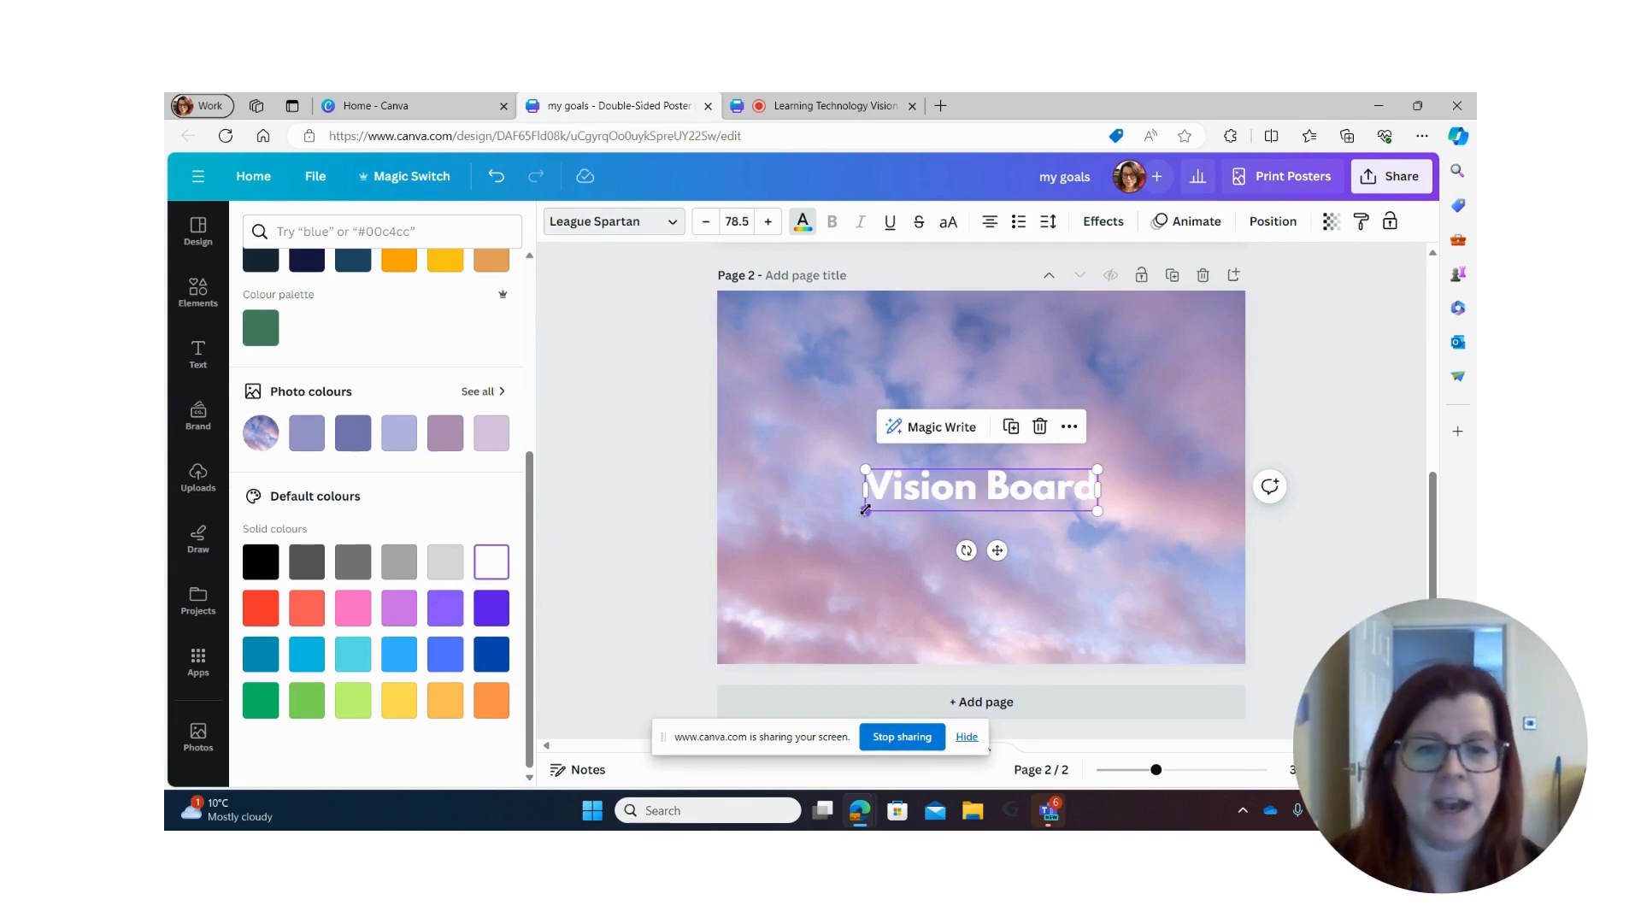
# Step: Enlarge the "Vision Board" title to font size 88.5 and centre it horizontally on the page
pyautogui.moveTo(865, 510)
pyautogui.mouseDown()
pyautogui.moveTo(779, 594)
pyautogui.moveTo(881, 507)
pyautogui.moveTo(835, 517)
pyautogui.mouseUp()
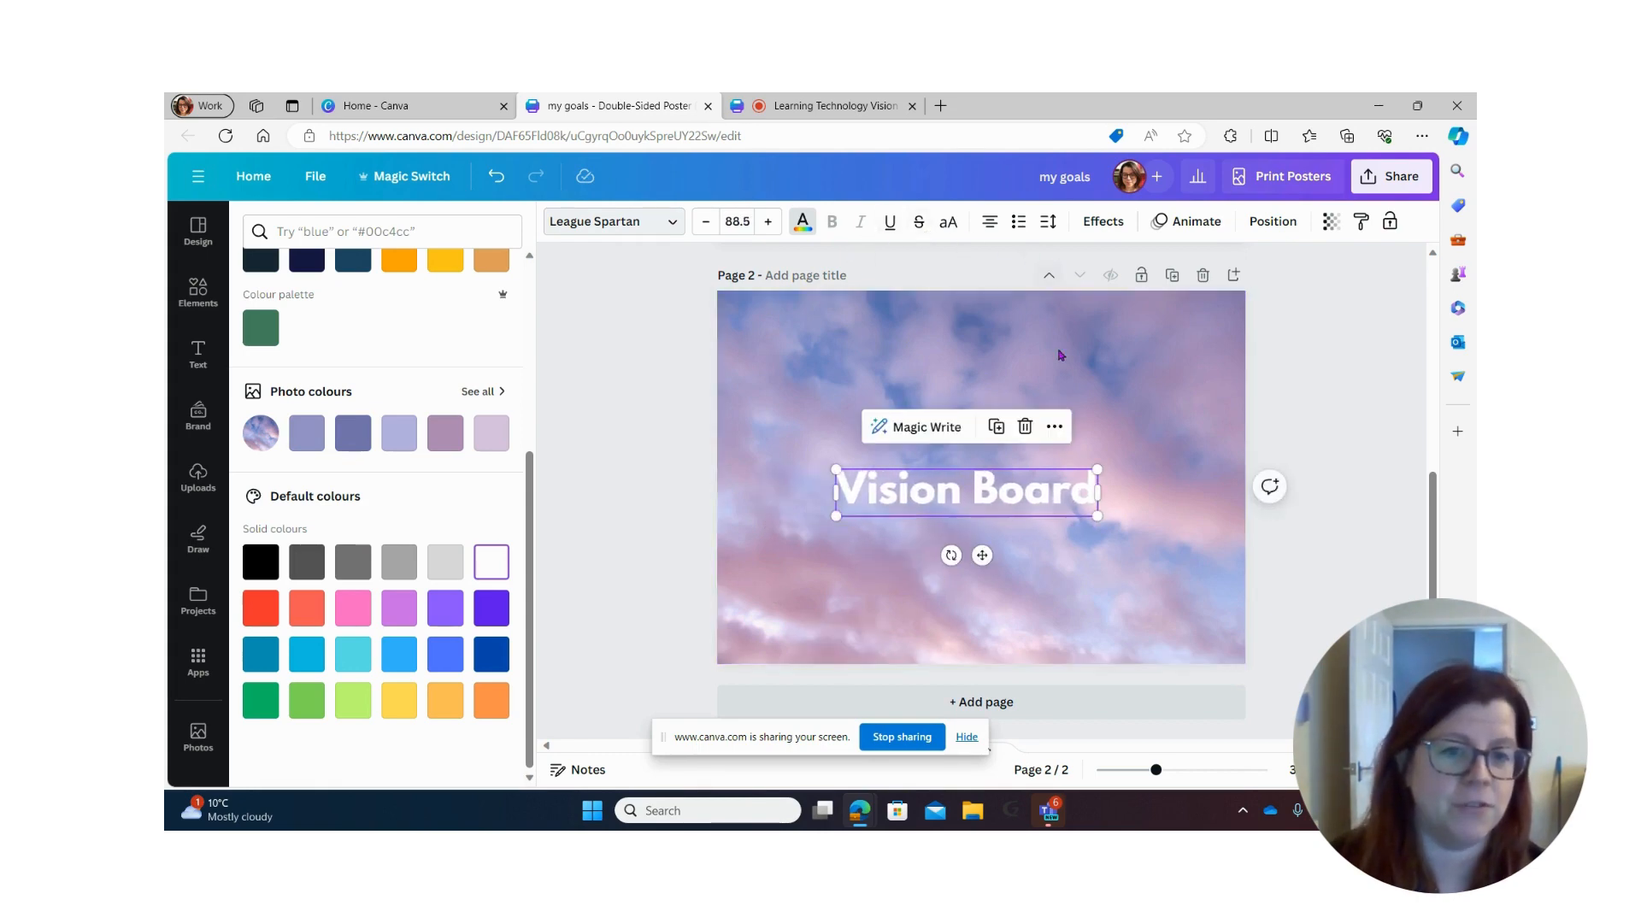
pyautogui.moveTo(975, 505); pyautogui.dragTo(989, 483)
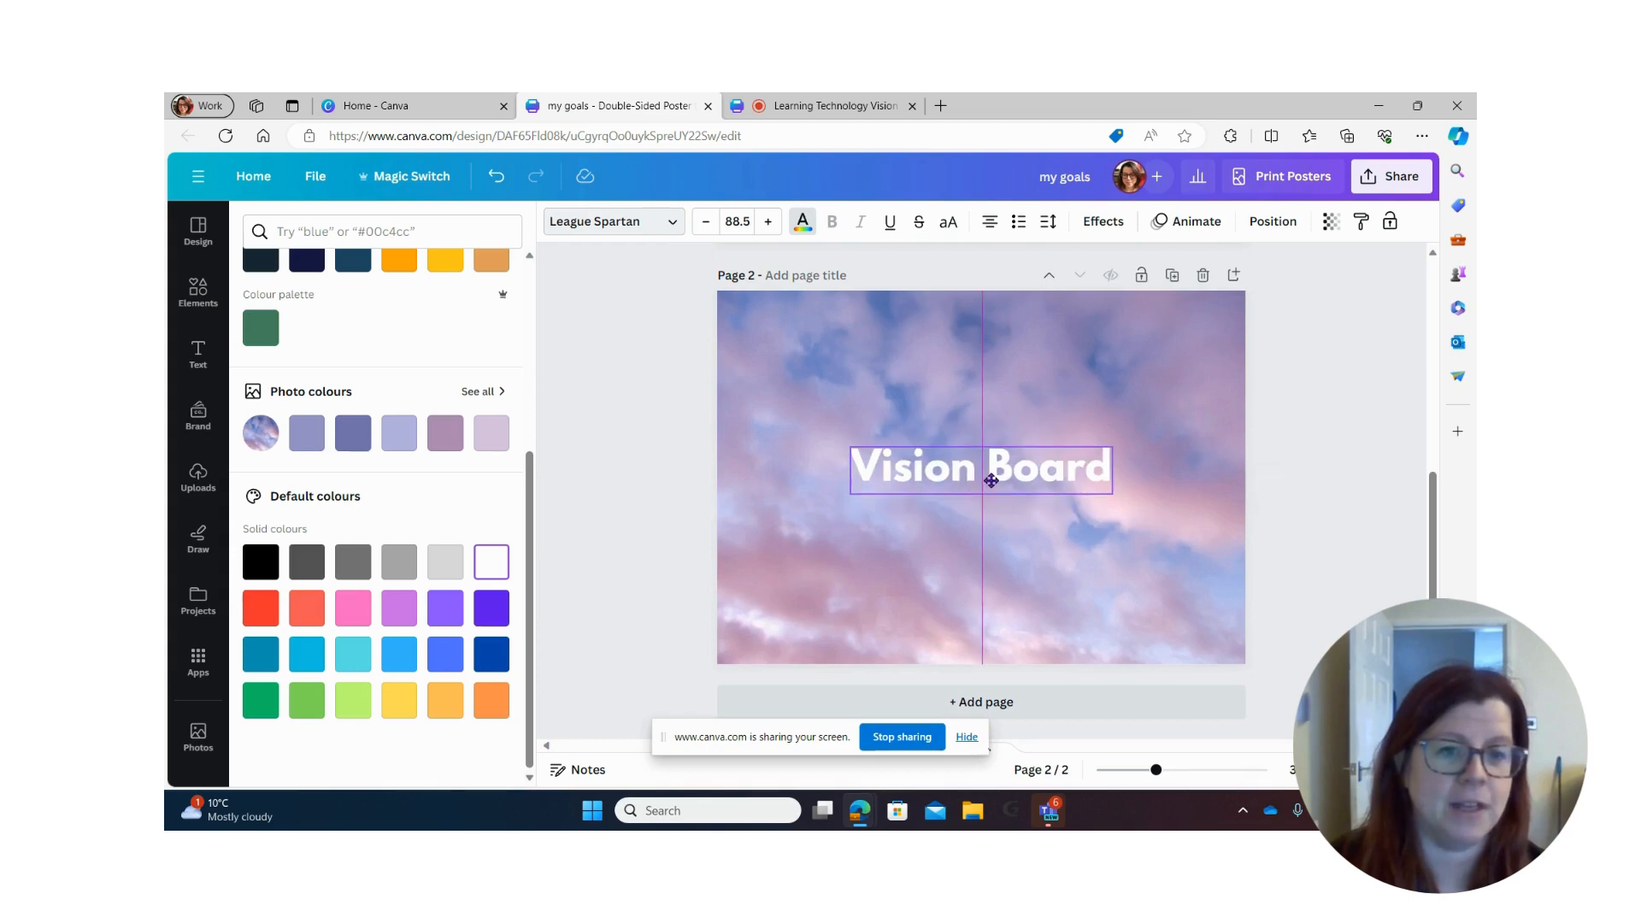
# Step: Try the Glitch effect on the "Vision Board" title, then apply the Neon effect instead
pyautogui.click(1104, 224)
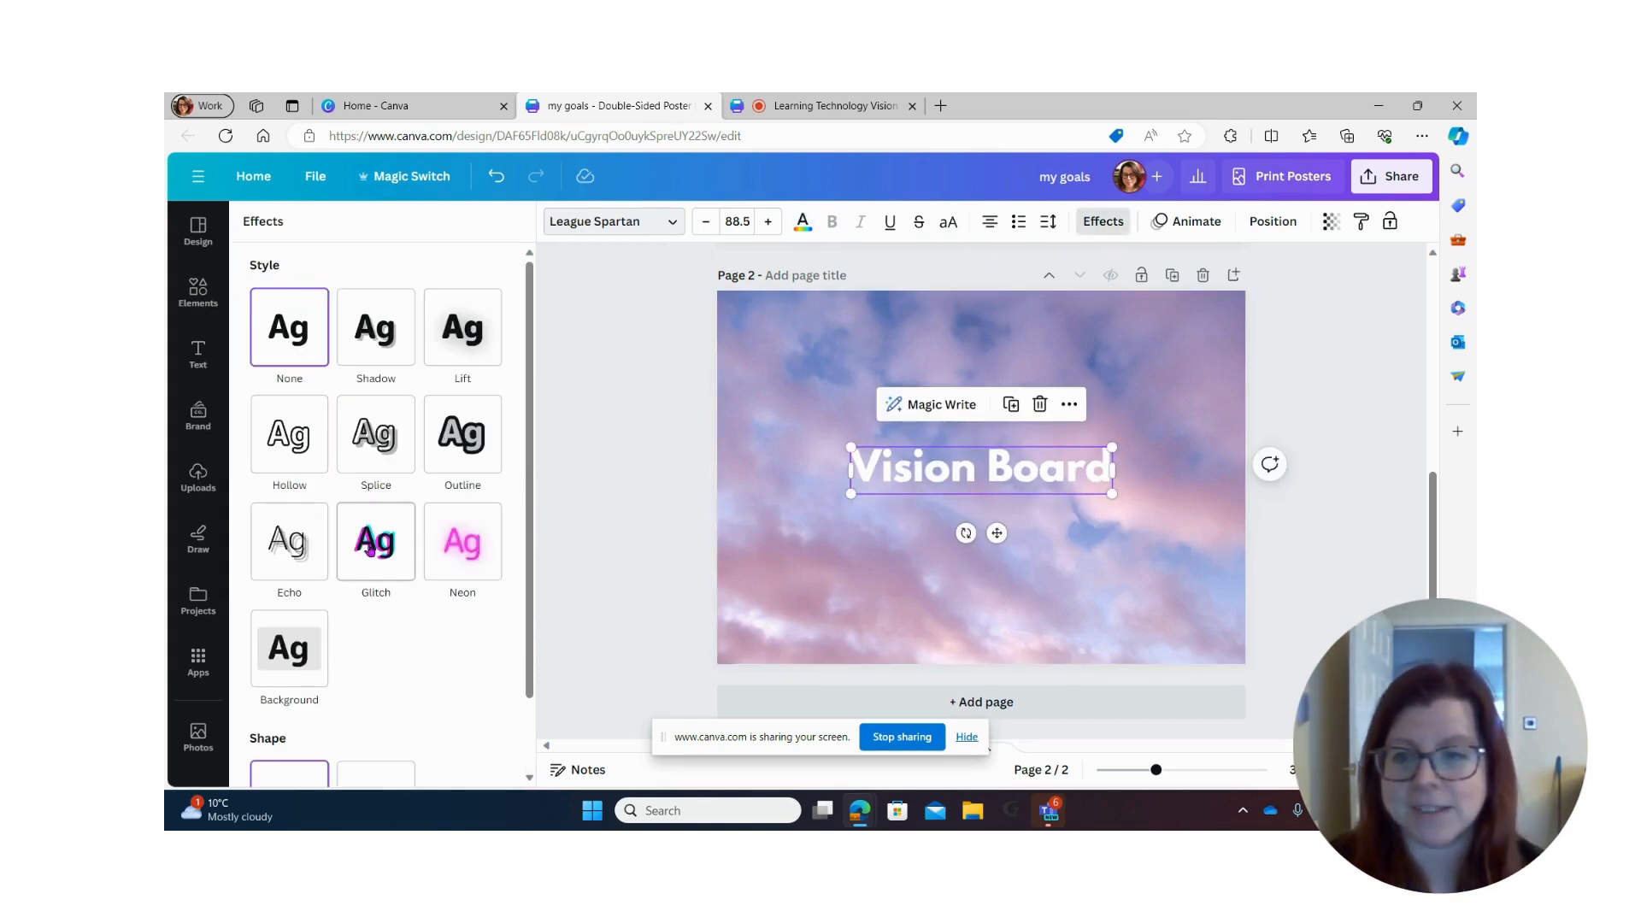
pyautogui.click(394, 557)
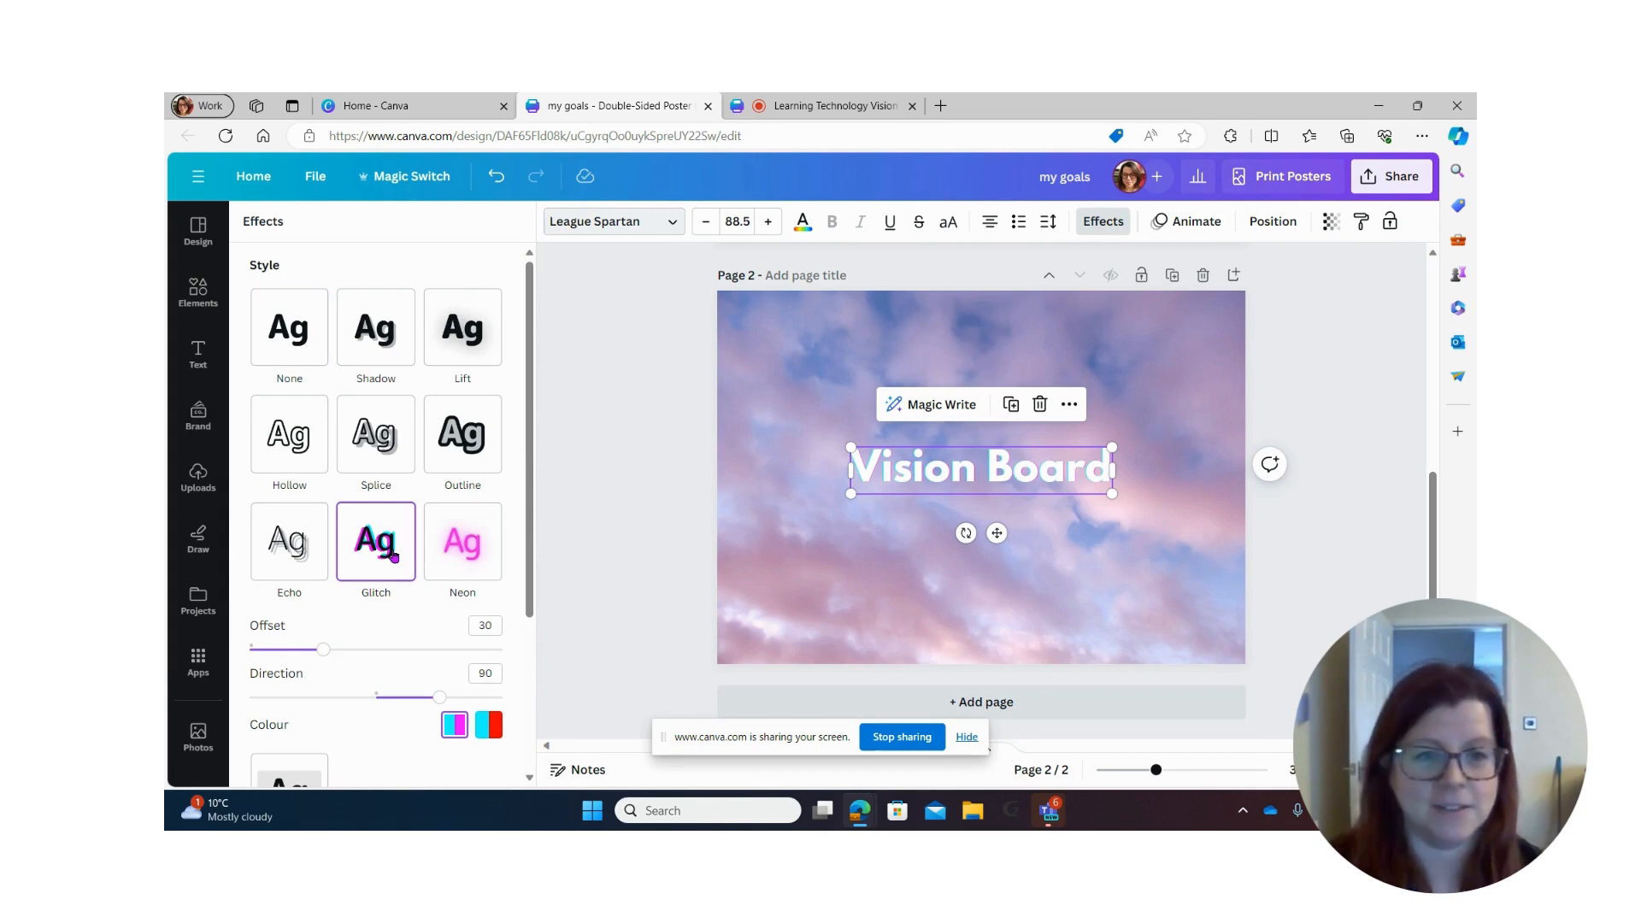
pyautogui.click(459, 552)
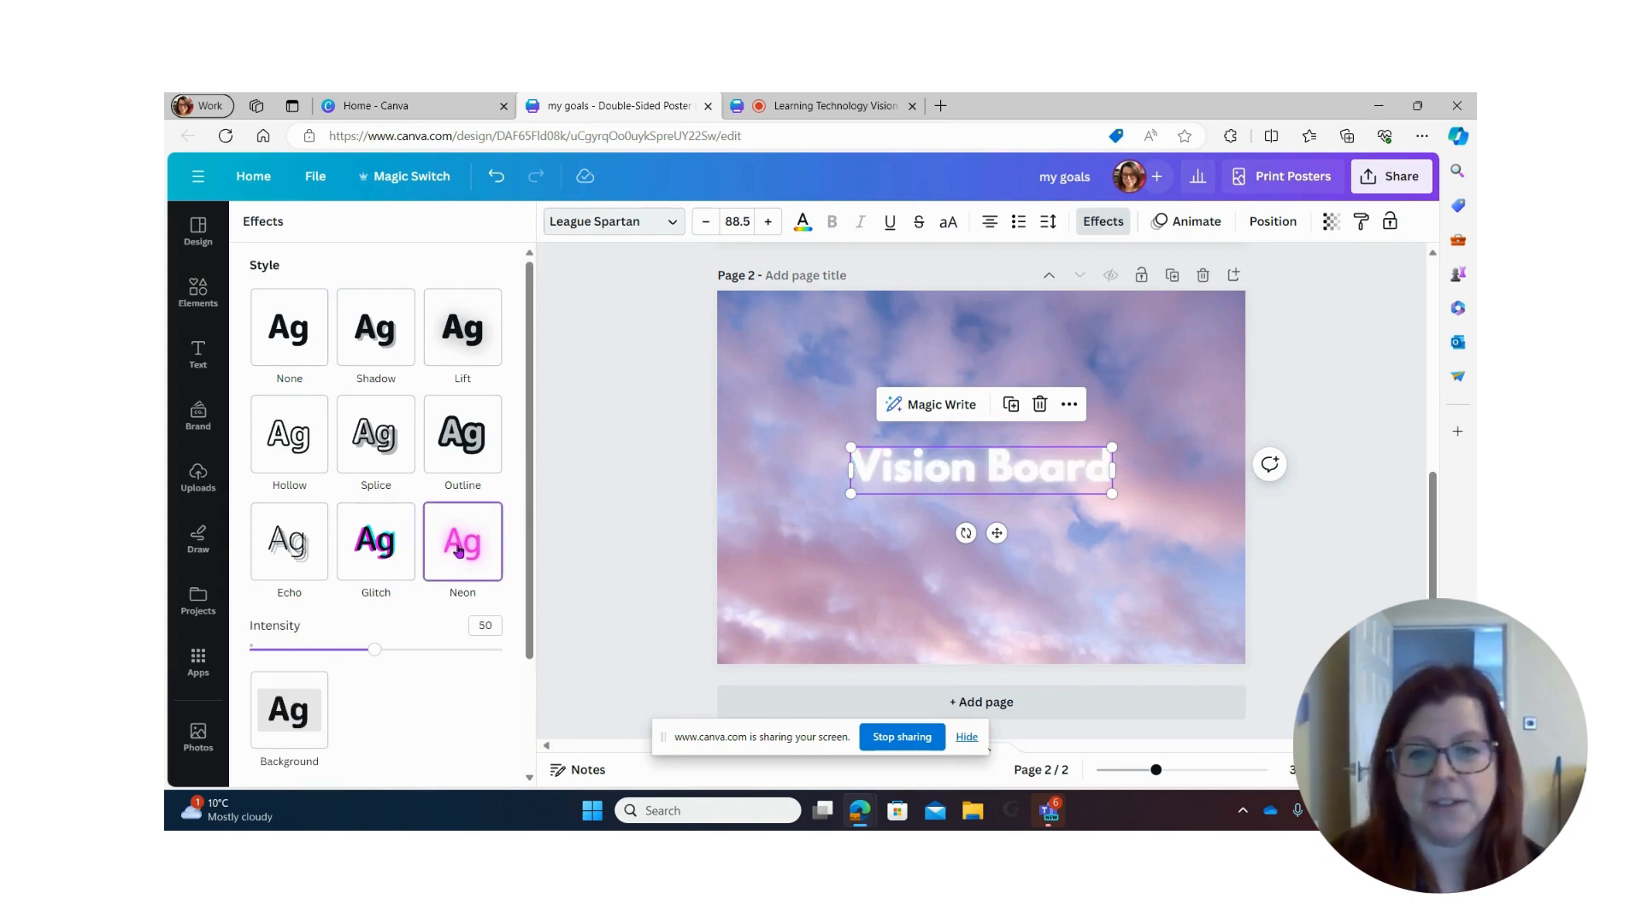
pyautogui.scroll(-3, 459, 551)
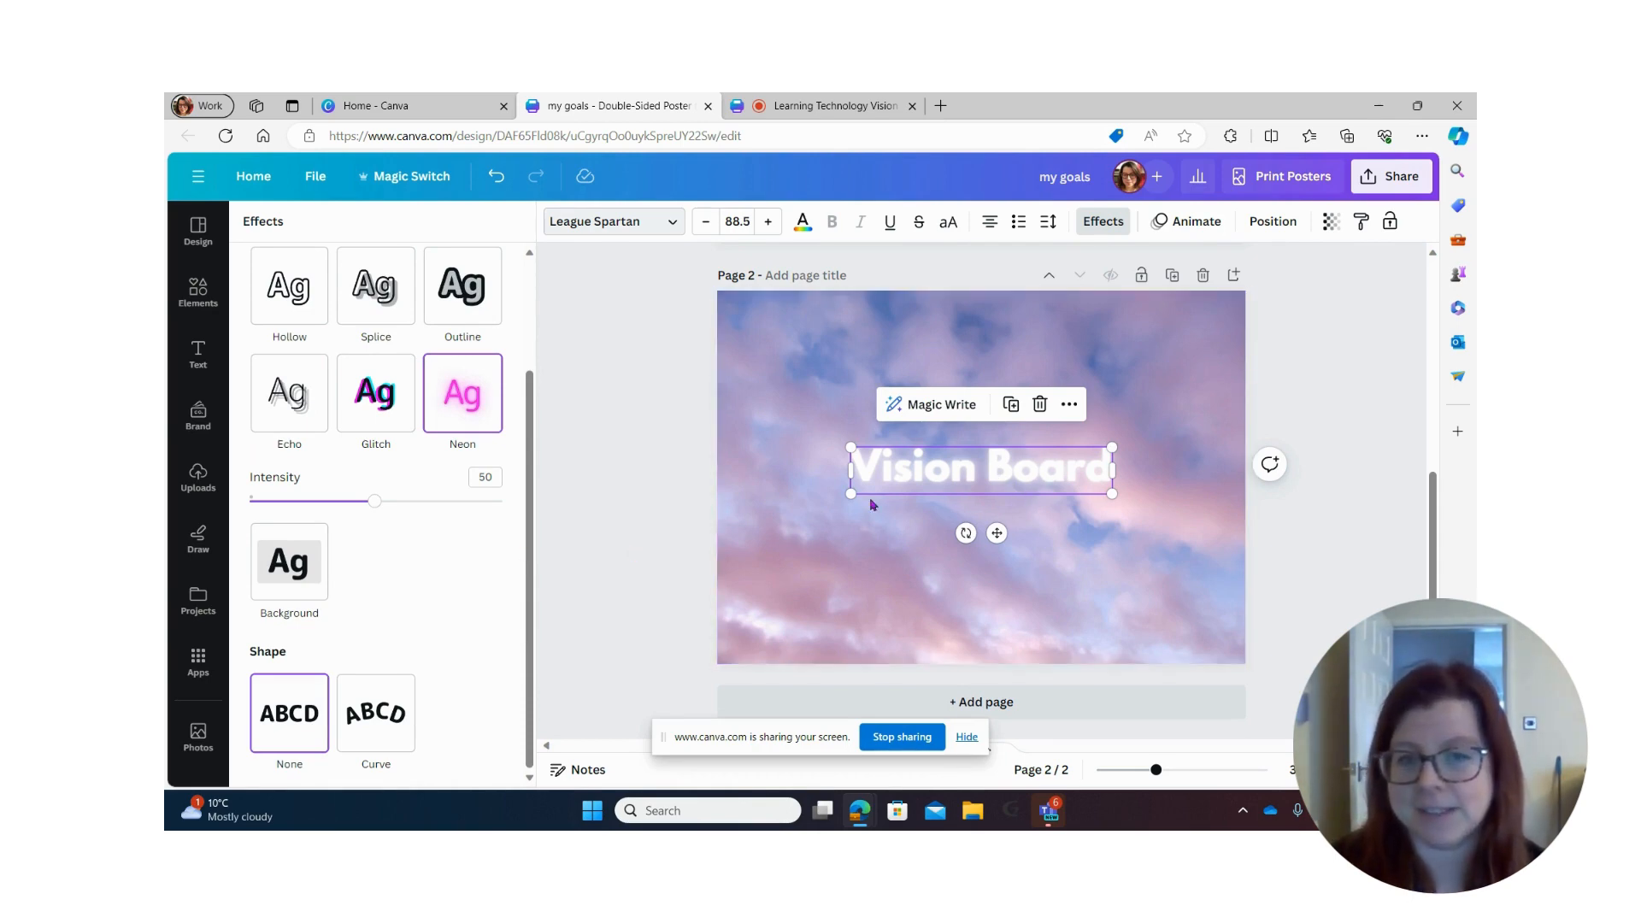
# Step: Search the elements library for "beach" and narrow the results to photos
pyautogui.click(181, 306)
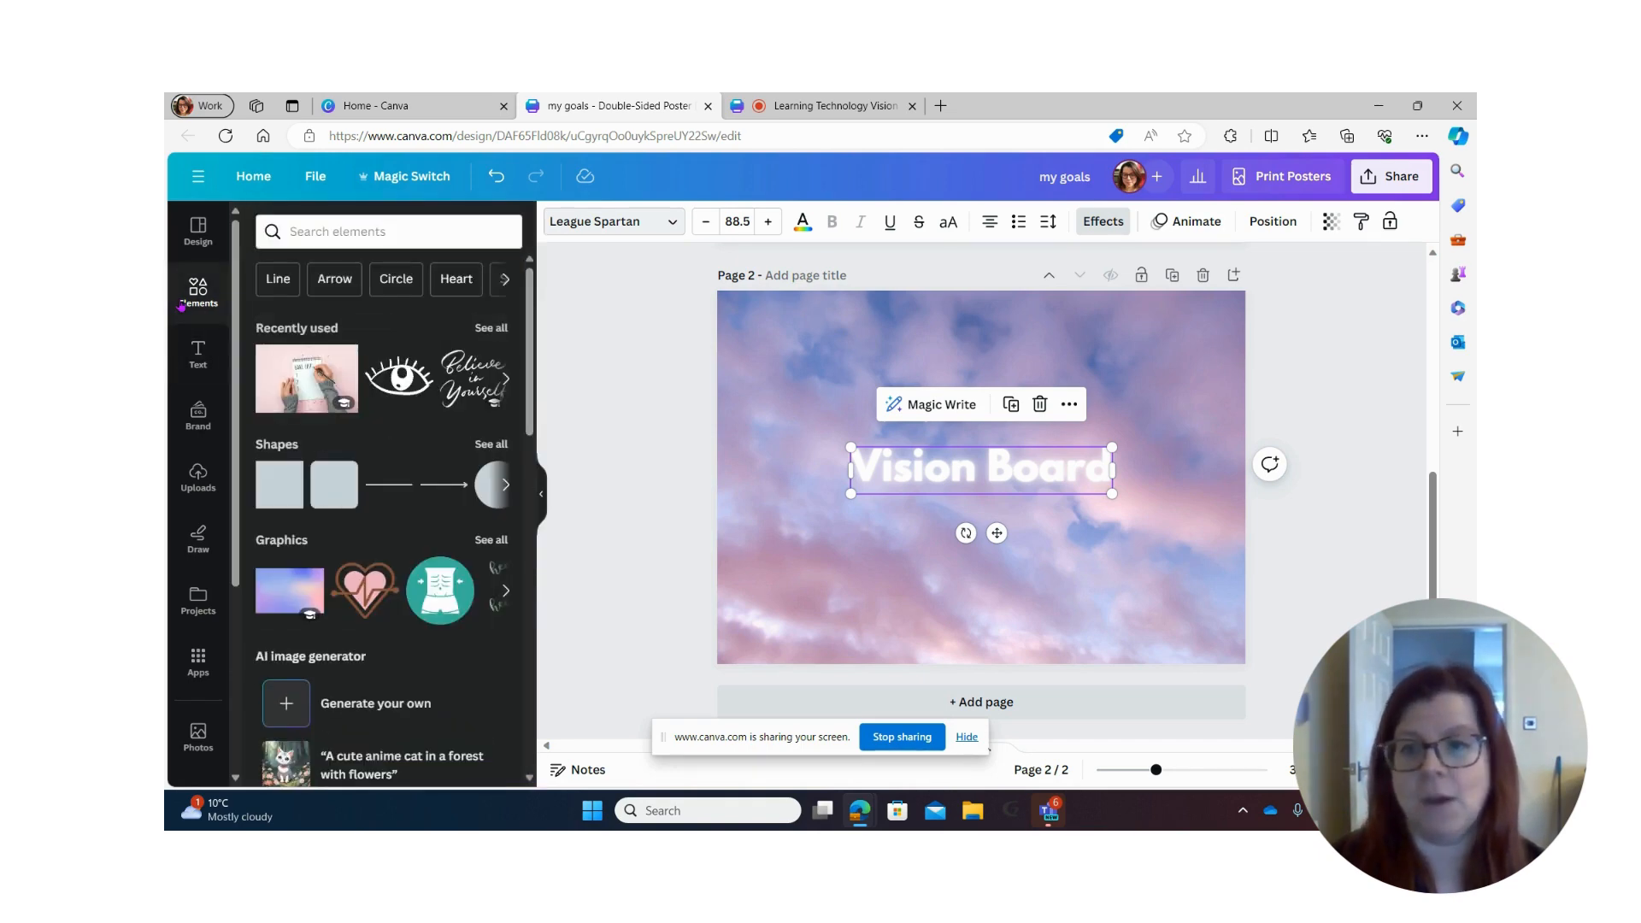
pyautogui.click(313, 220)
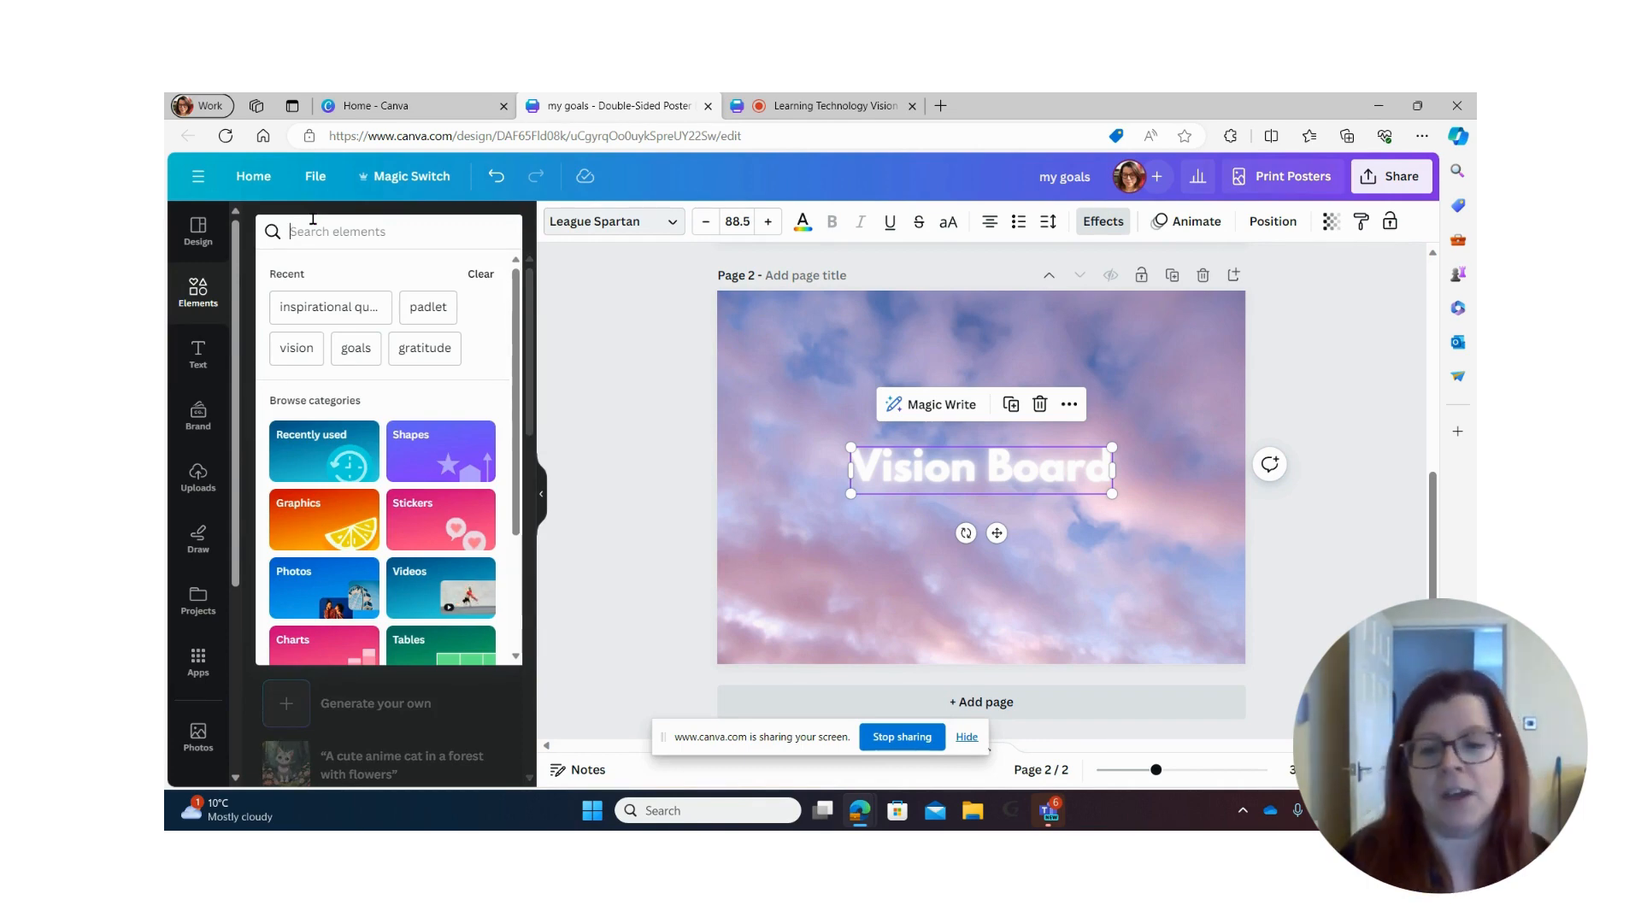
pyautogui.write('beach')
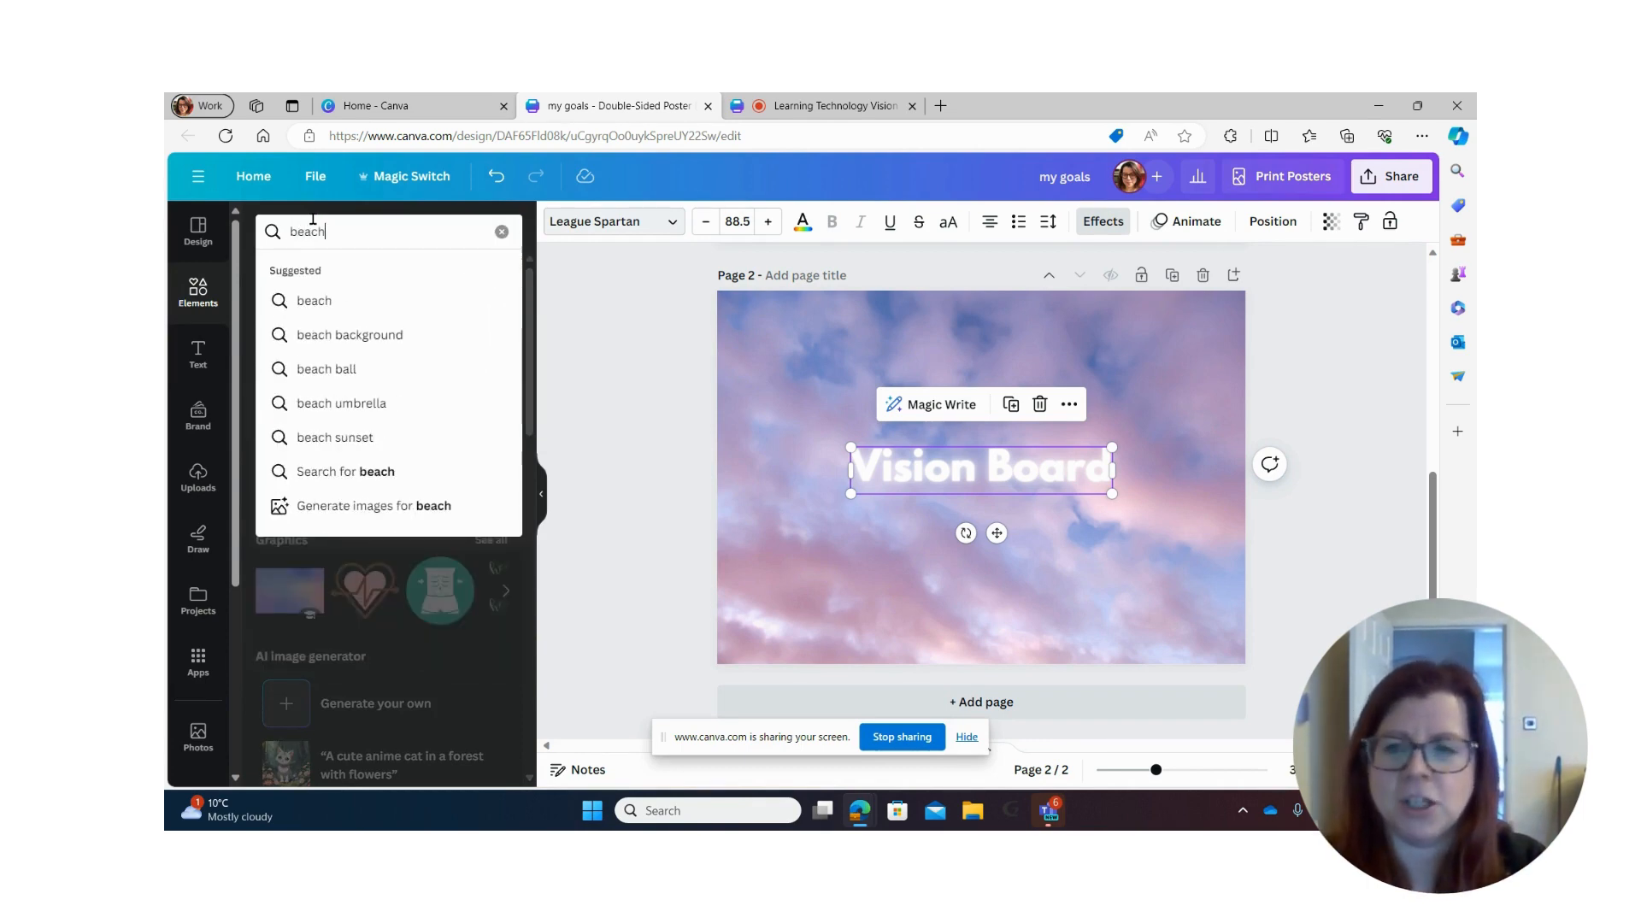
pyautogui.press('Return')
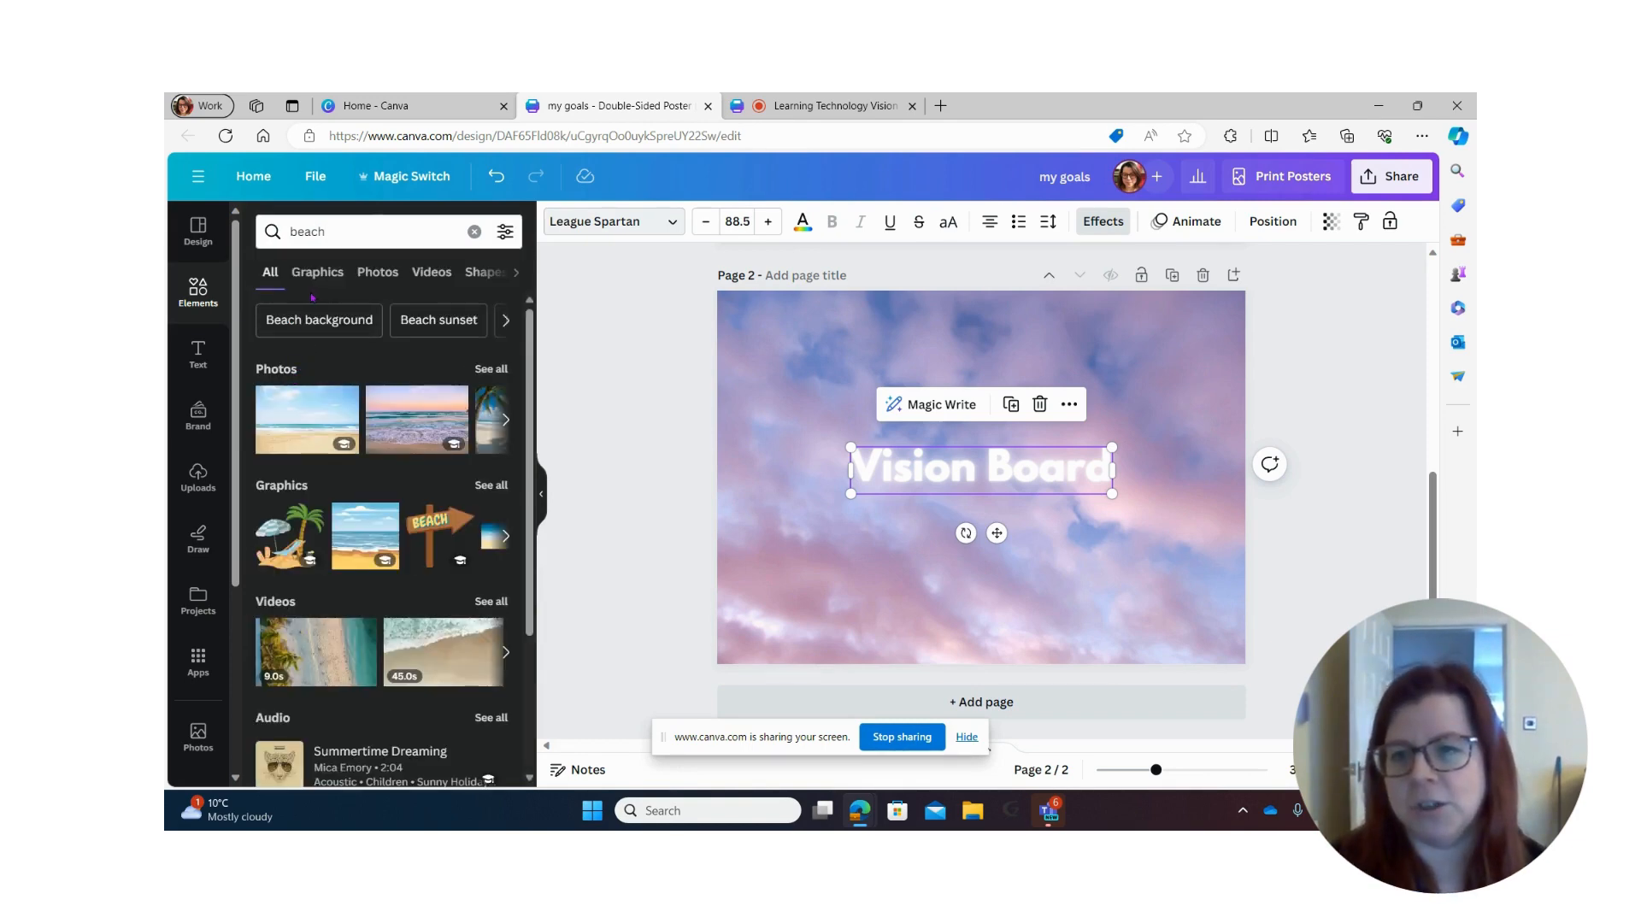
pyautogui.click(492, 485)
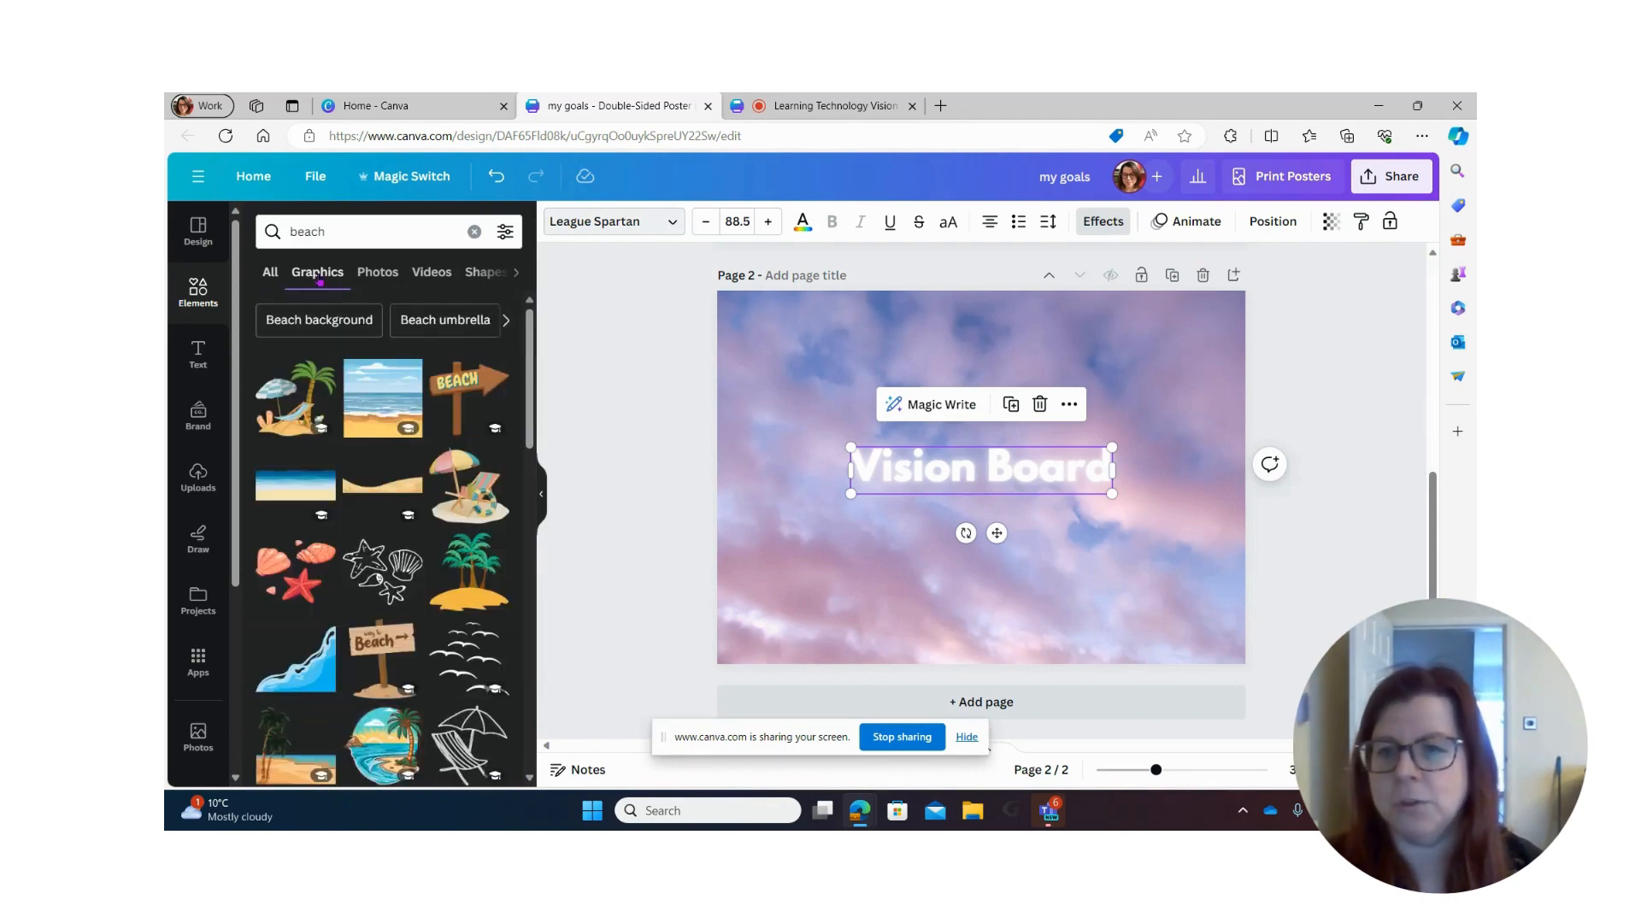
pyautogui.click(376, 274)
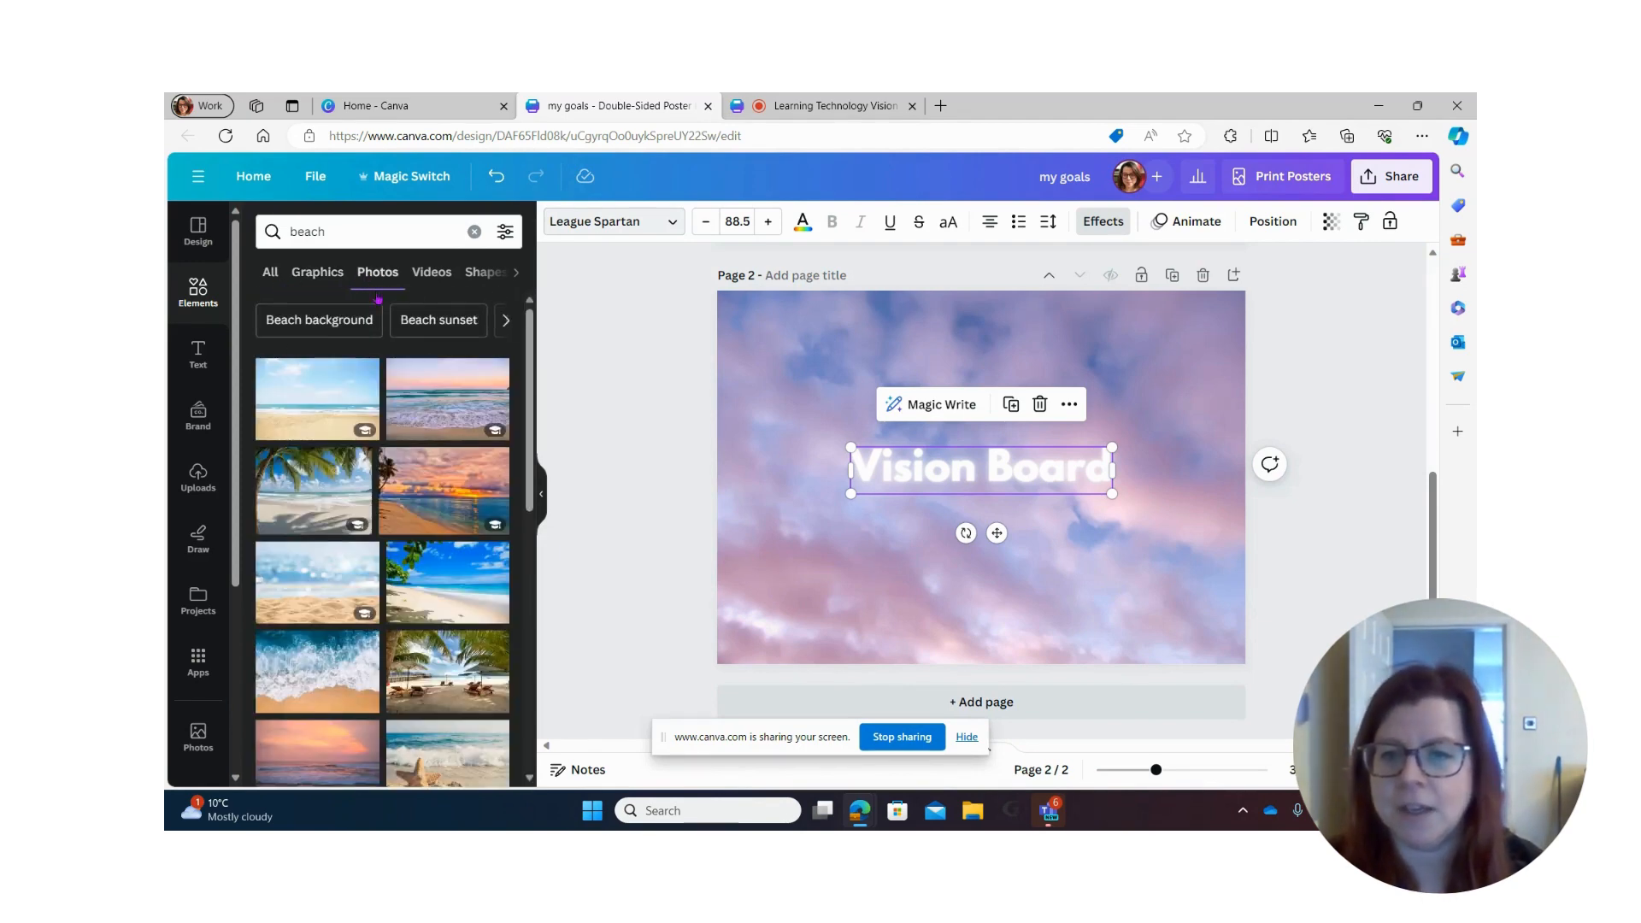
# Step: Add the overhead photo of waves breaking on sand and shrink it into the page's upper-left corner, clear of the title
pyautogui.scroll(-2, 453, 641)
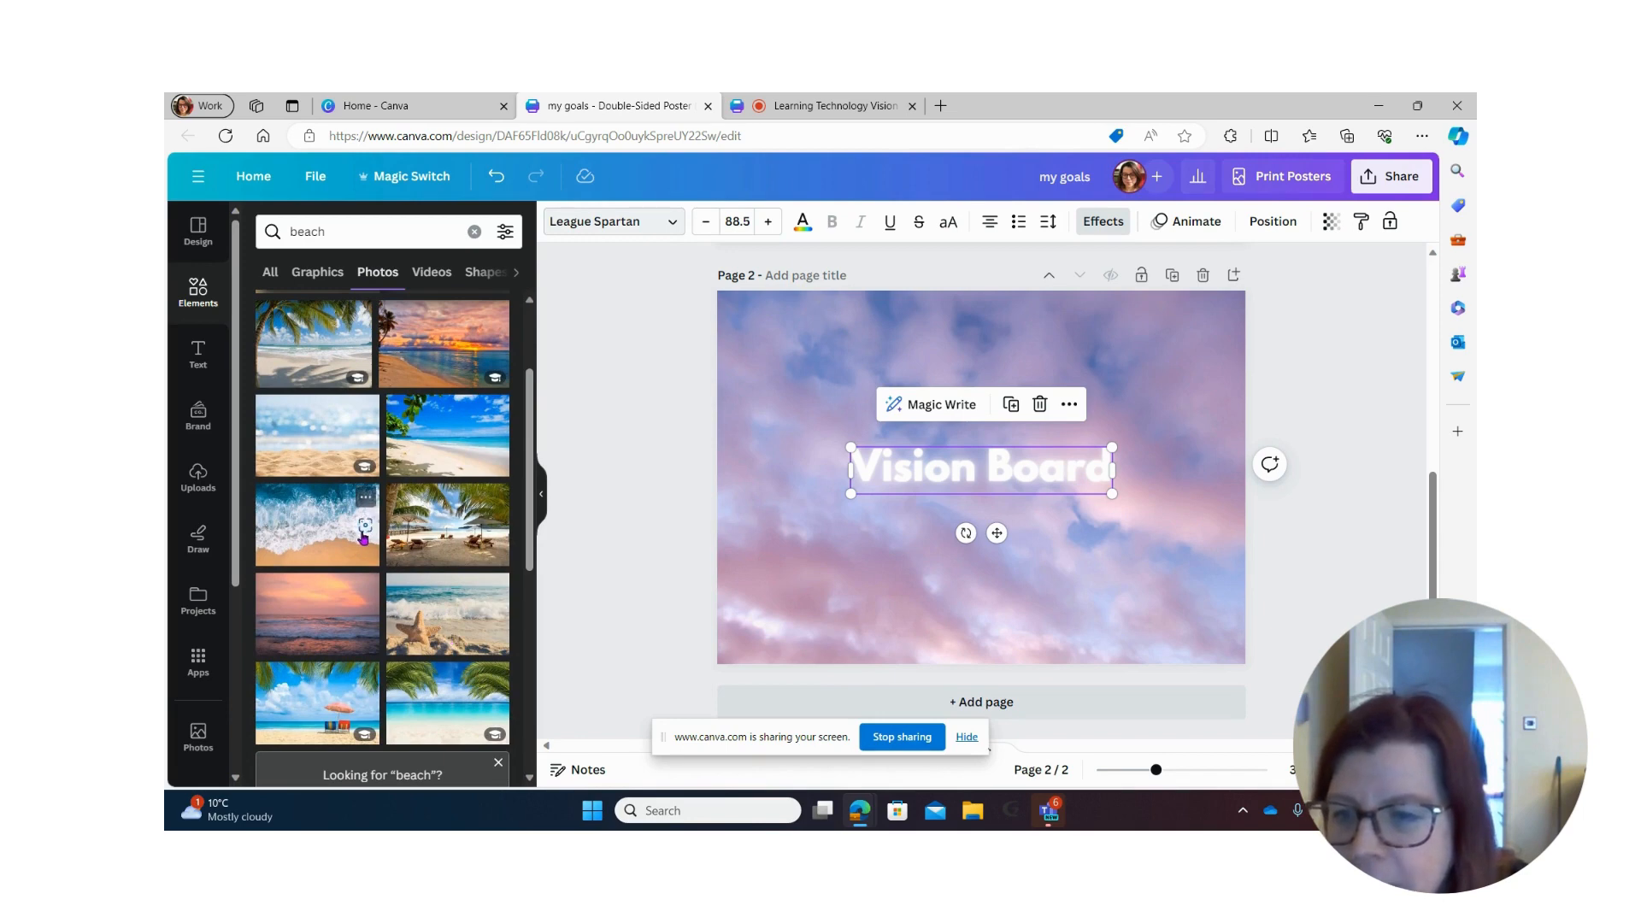
pyautogui.click(363, 535)
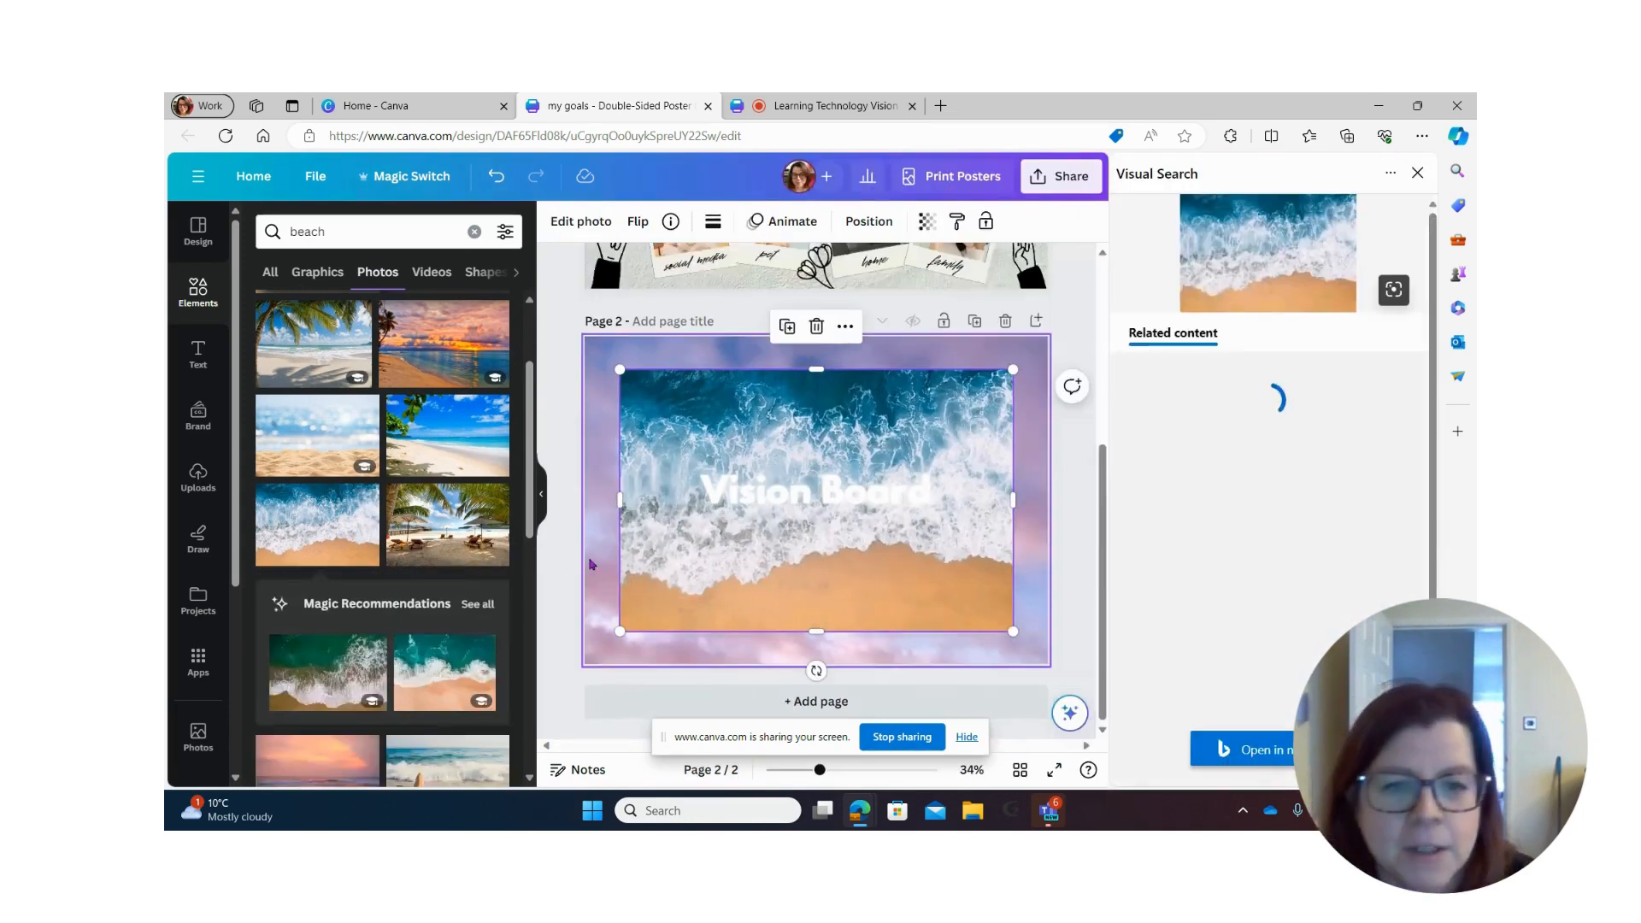
pyautogui.click(1417, 173)
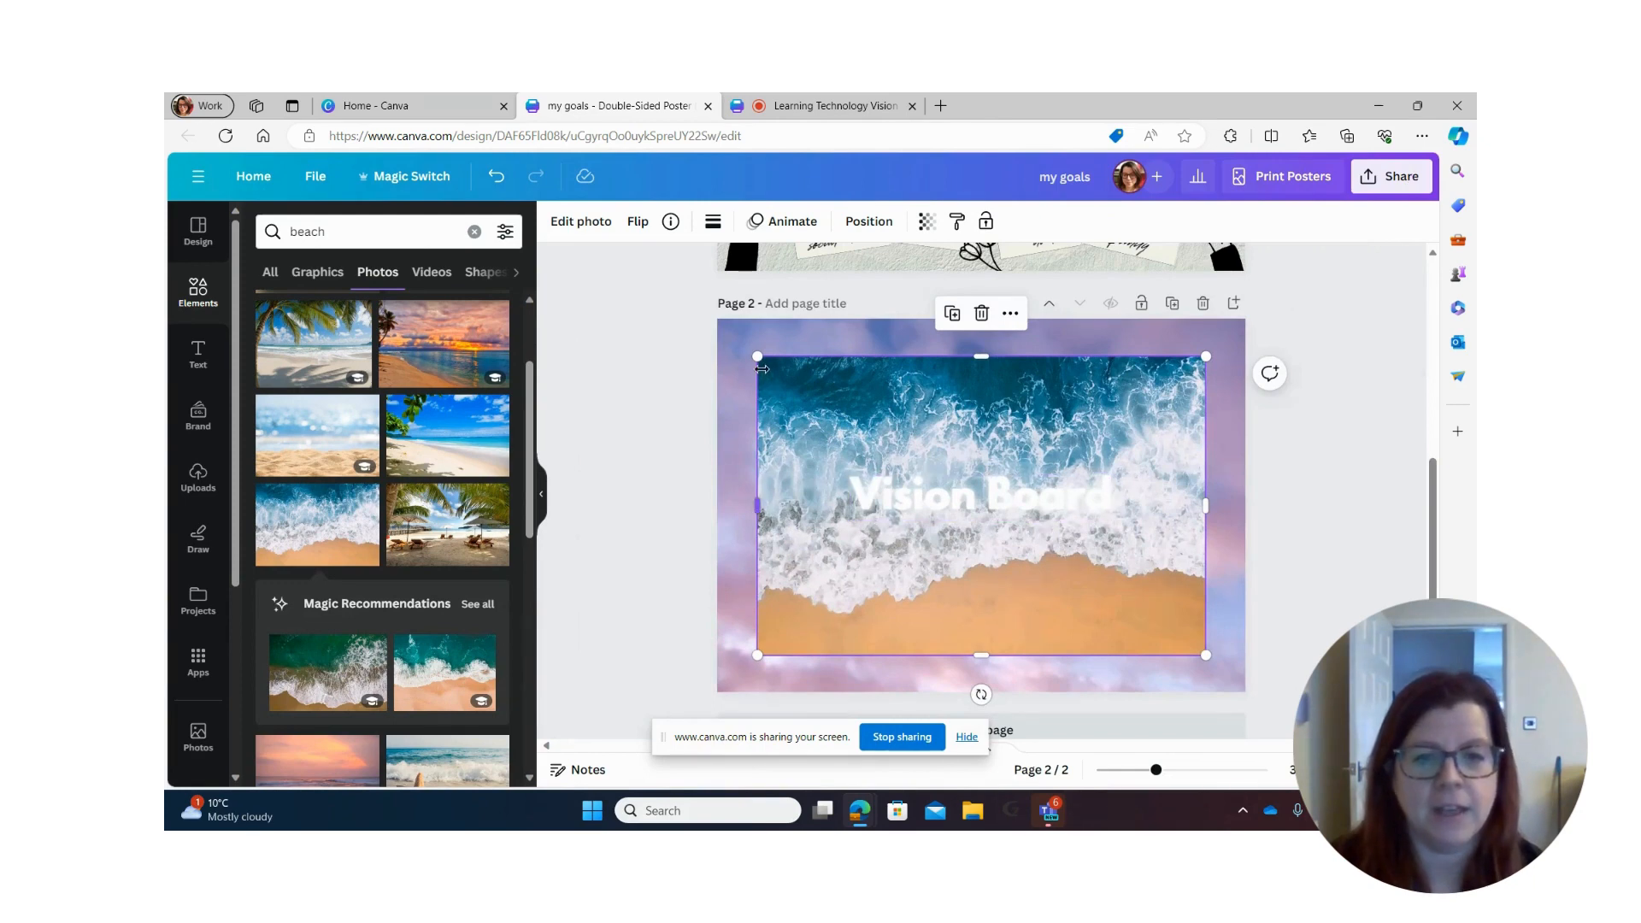
pyautogui.moveTo(769, 362); pyautogui.dragTo(1045, 545)
pyautogui.moveTo(1104, 613); pyautogui.dragTo(811, 414)
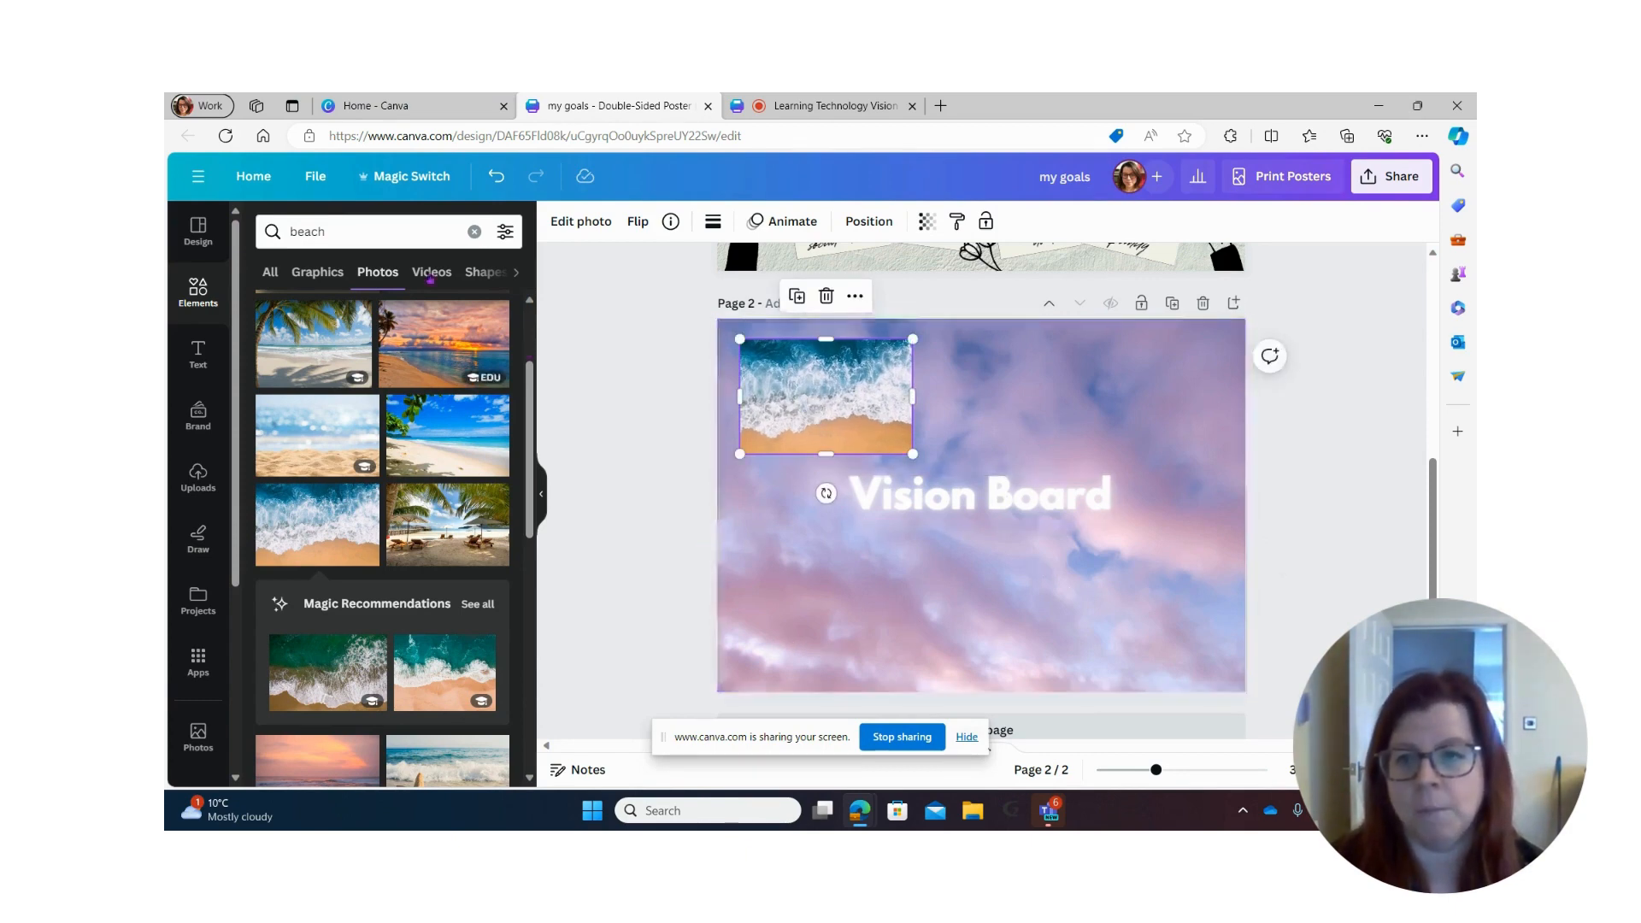
# Step: Replace the elements search with "house extension" and narrow the results to photos
pyautogui.click(475, 231)
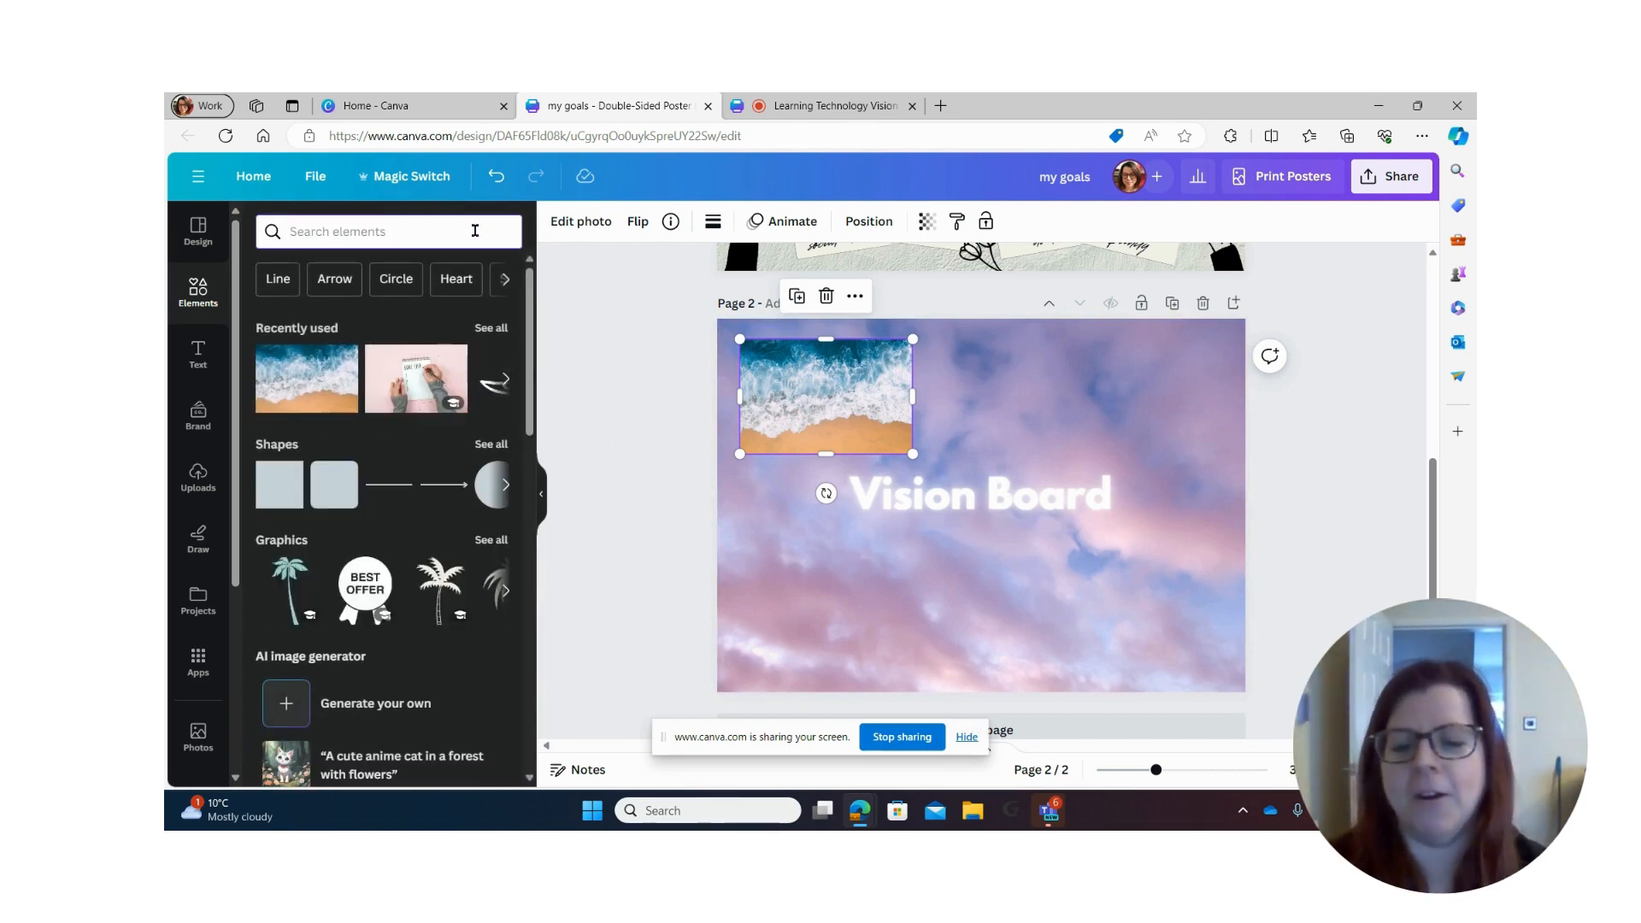
pyautogui.click(475, 231)
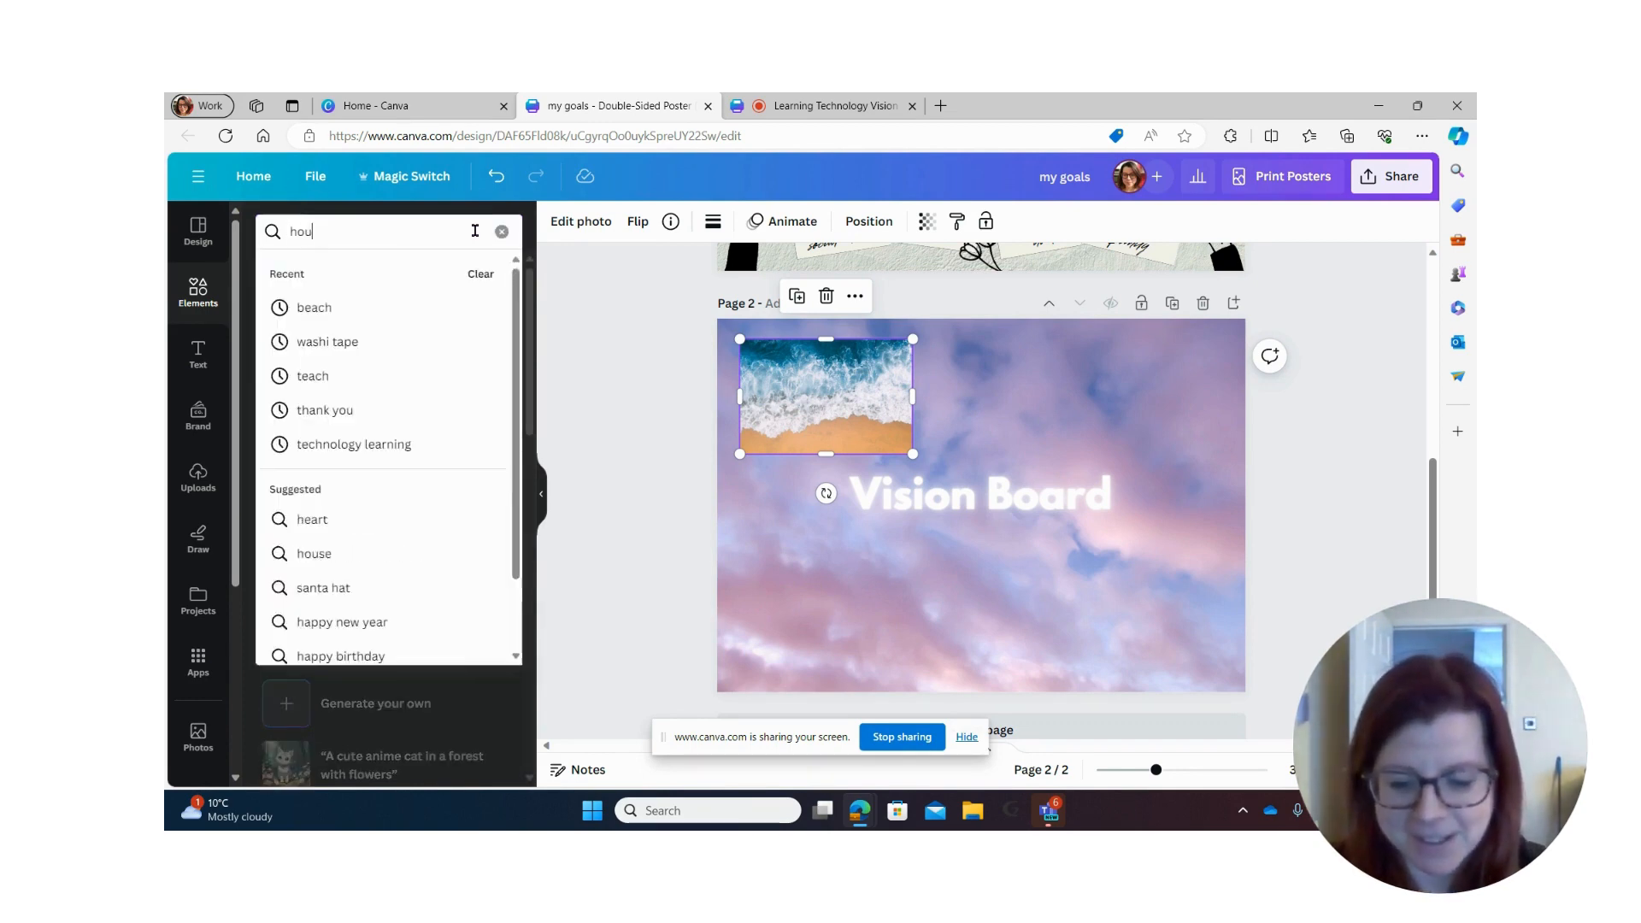
pyautogui.write('house extension')
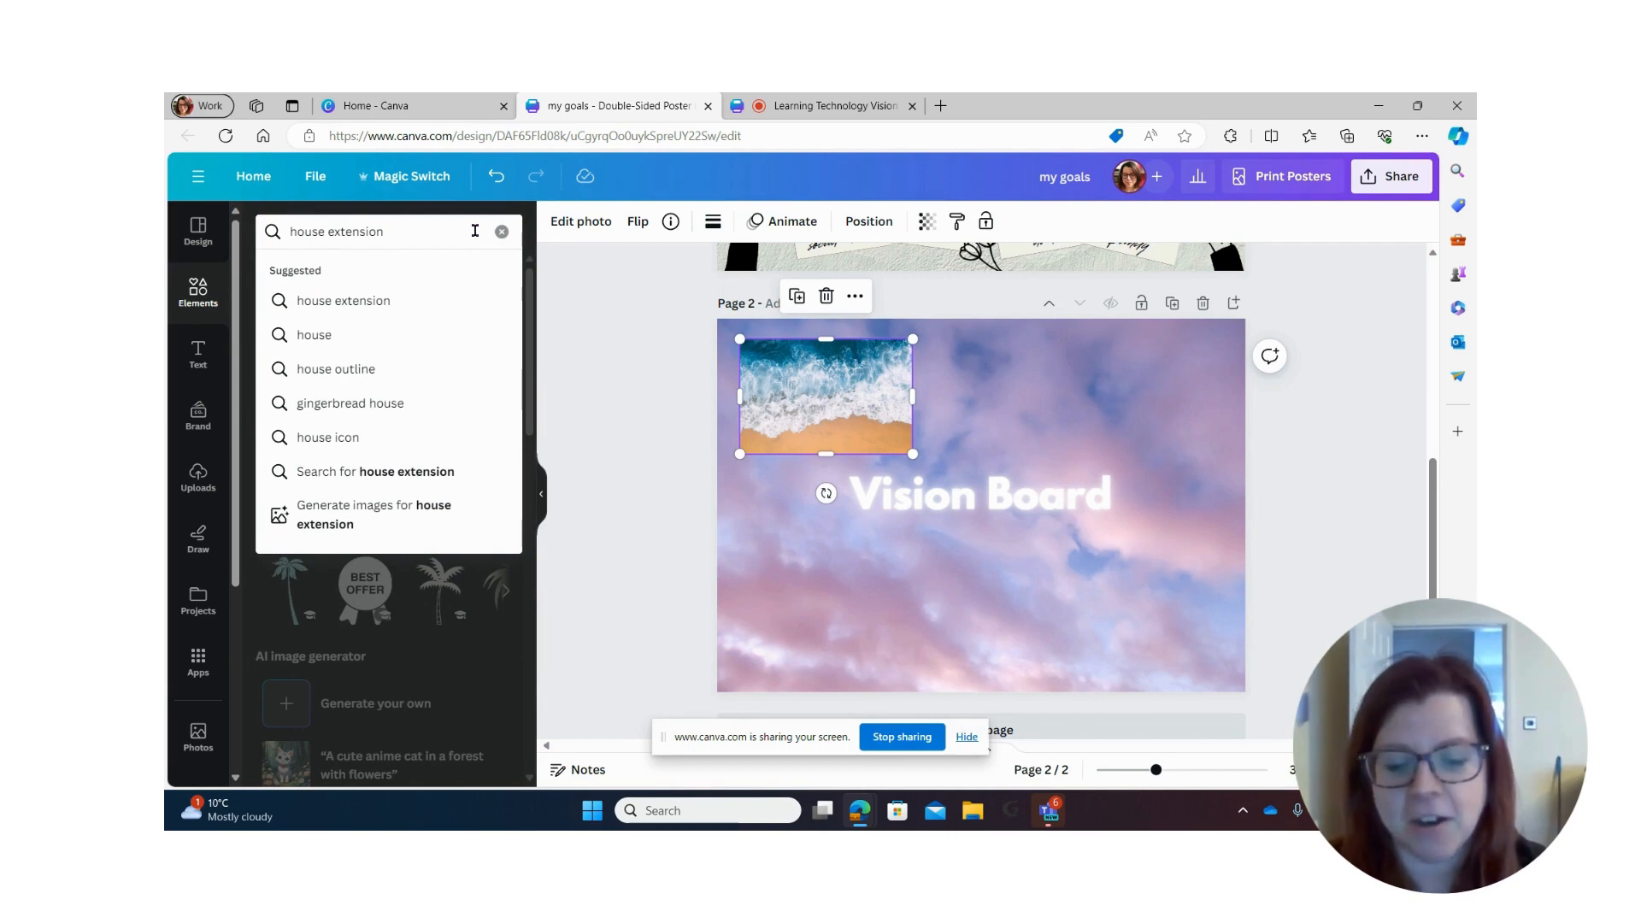
pyautogui.press('Return')
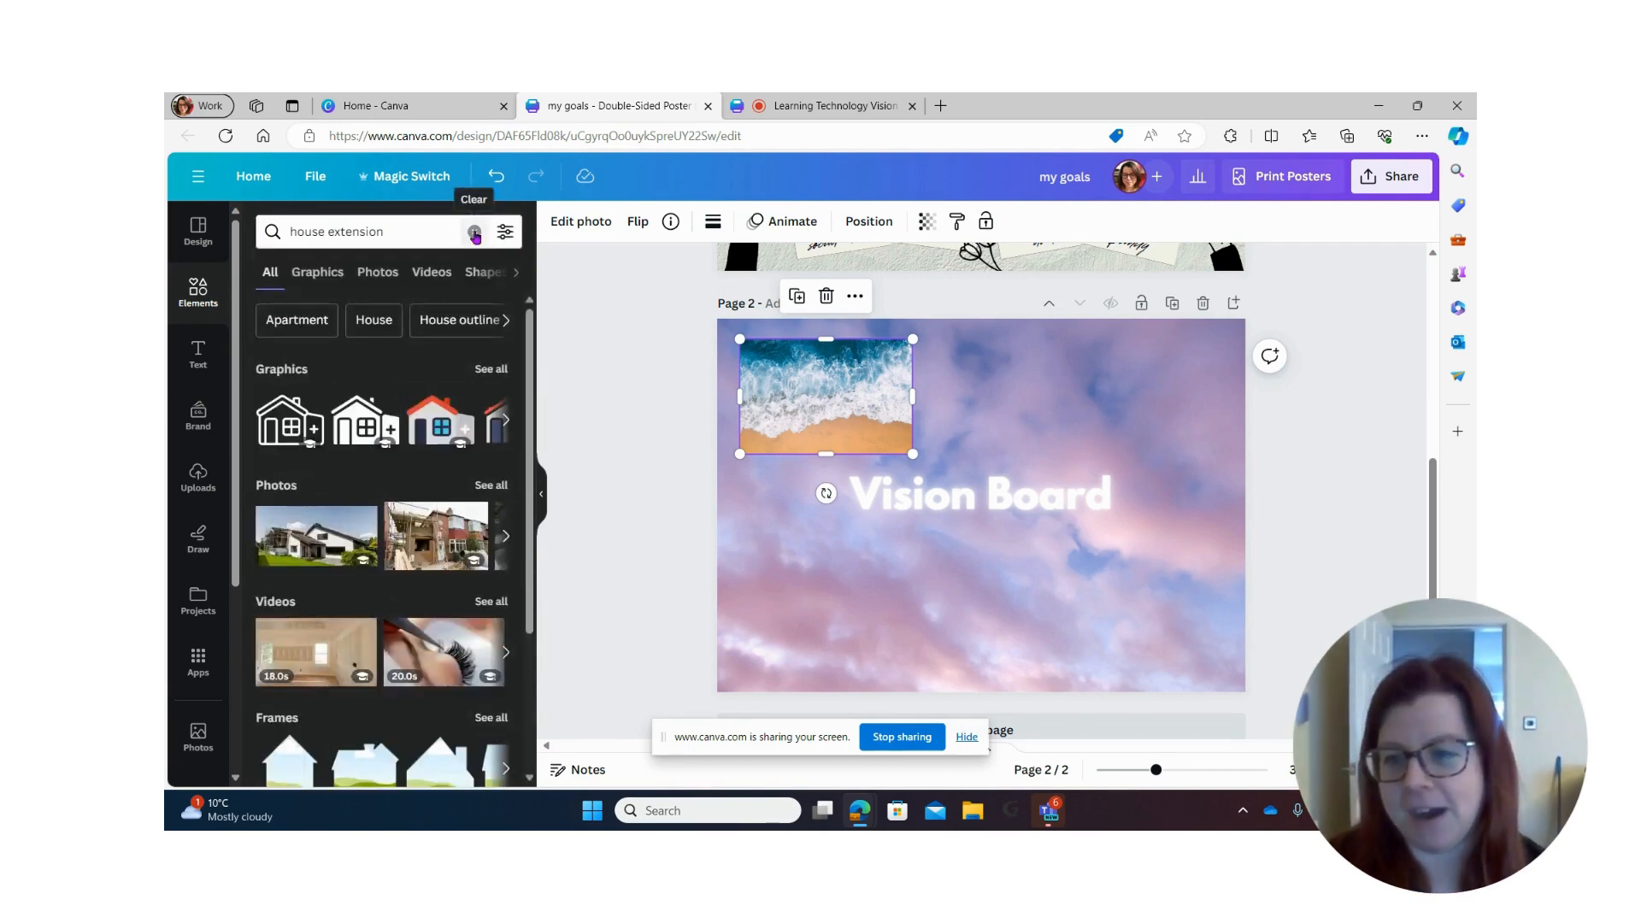
pyautogui.scroll(-1, 425, 600)
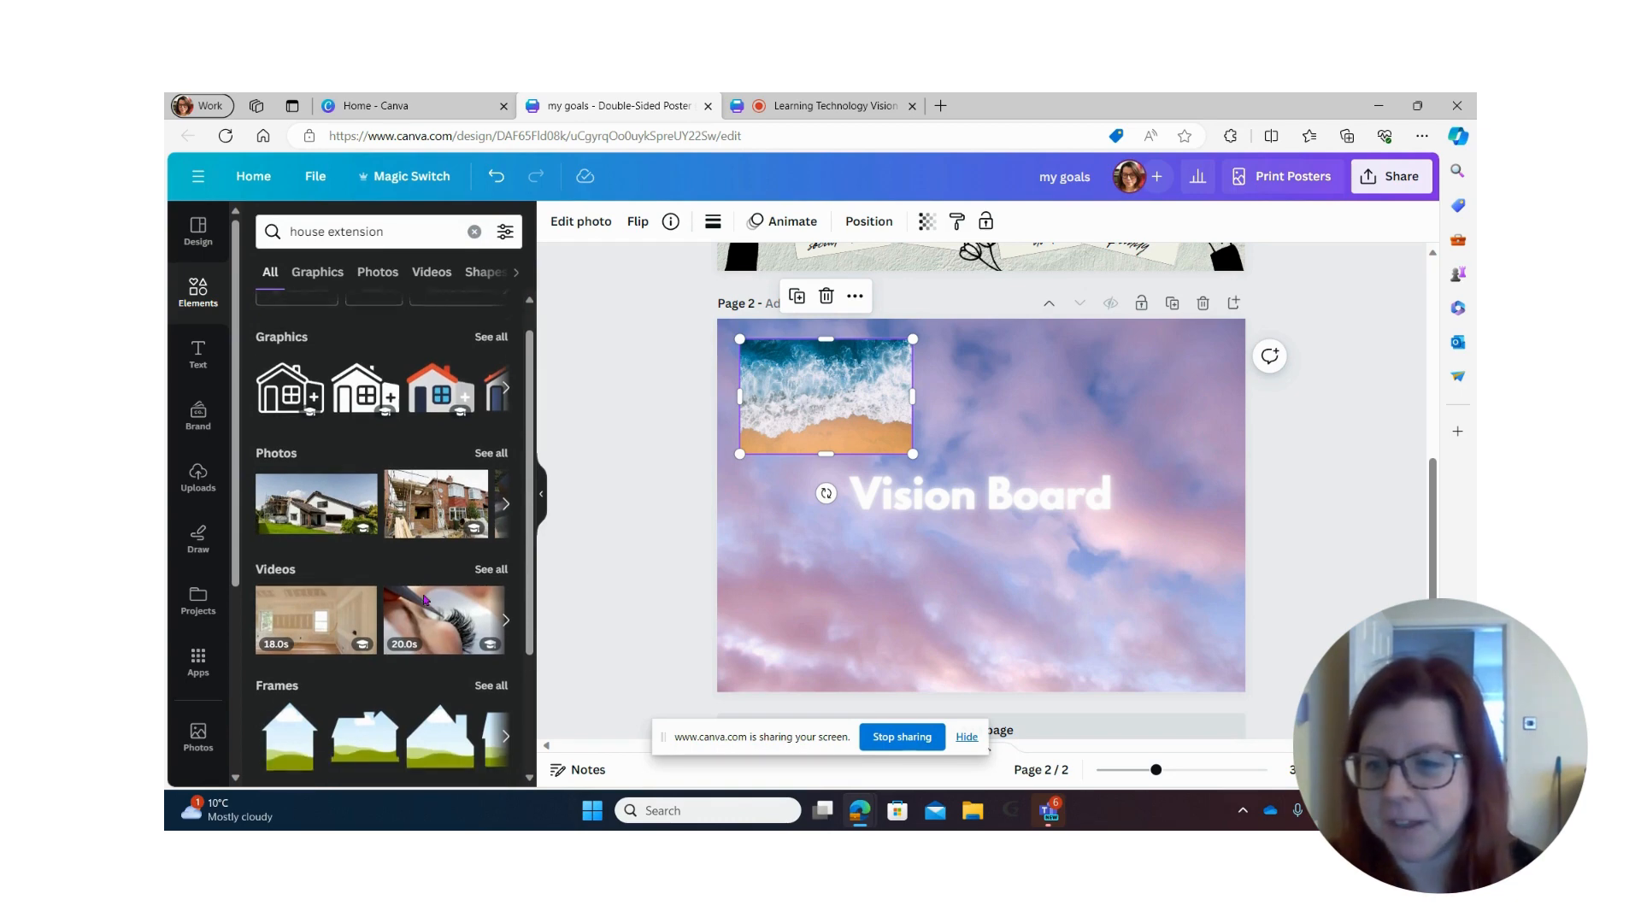
pyautogui.click(488, 383)
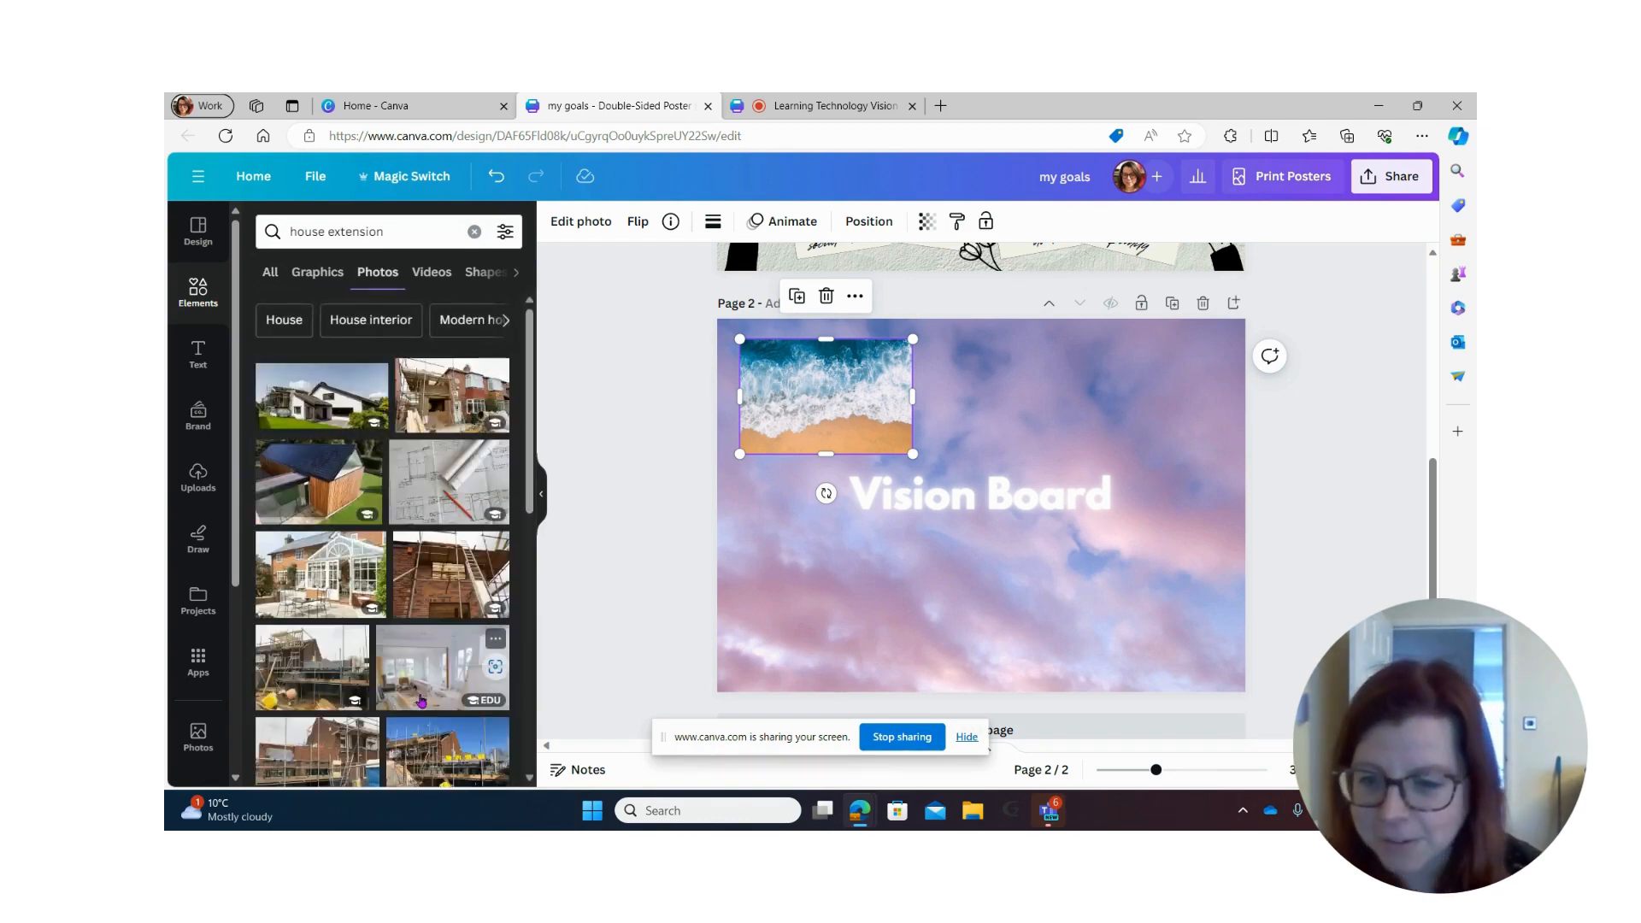
# Step: Add the photo of the skylit room with blue kitchen cabinets to page 2 and shrink it into the page's upper-right corner
pyautogui.scroll(-4, 422, 701)
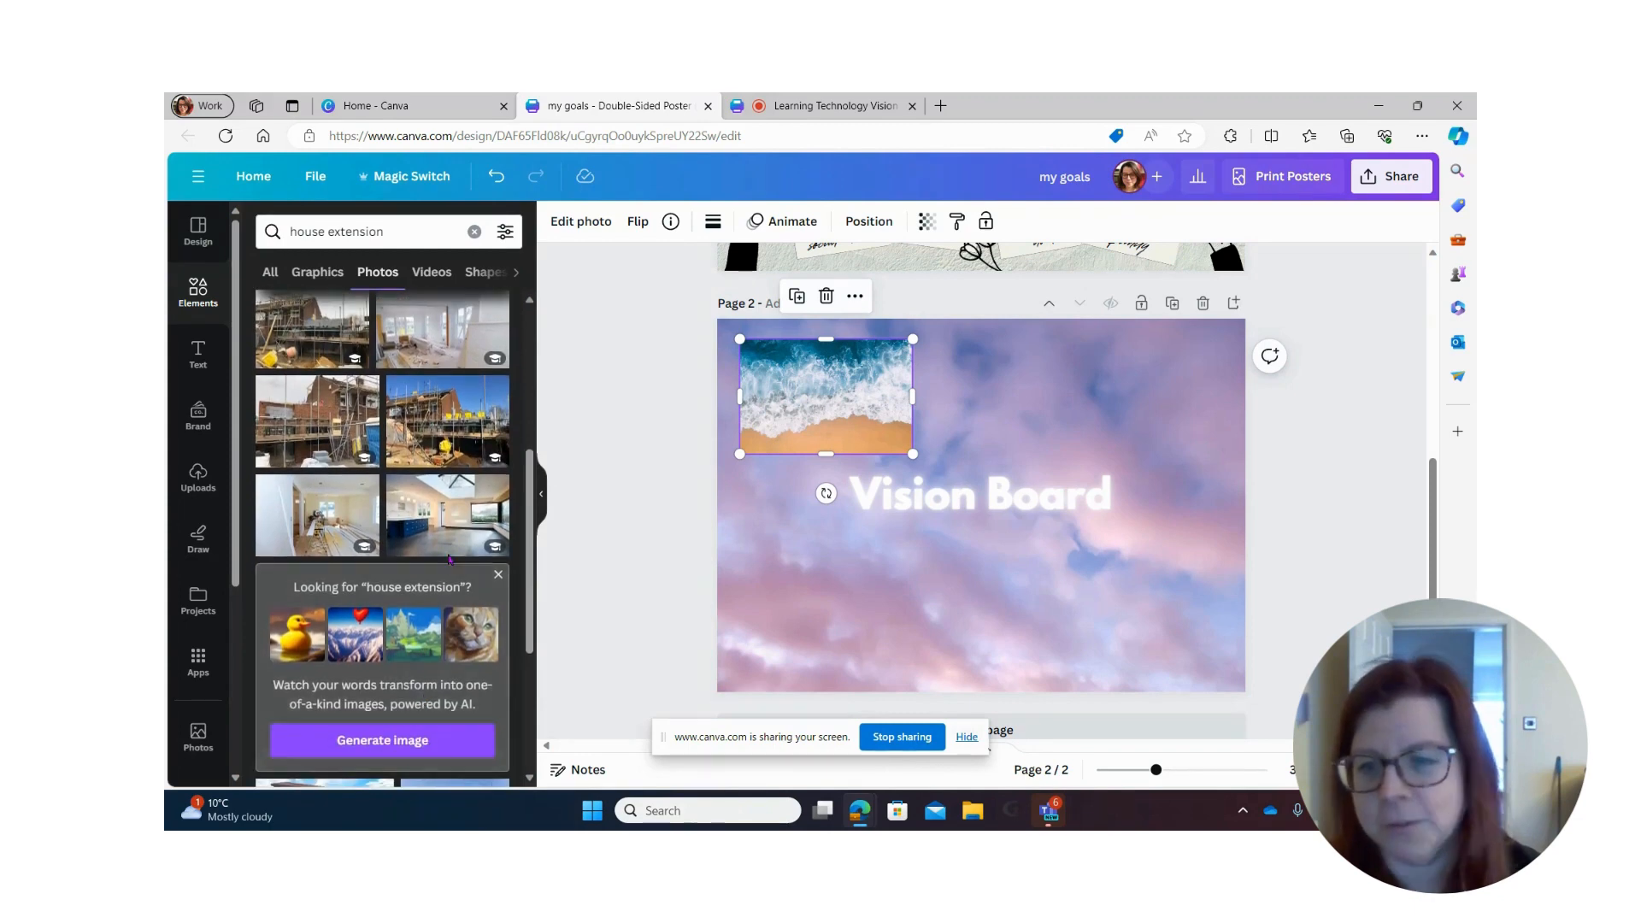
pyautogui.click(453, 512)
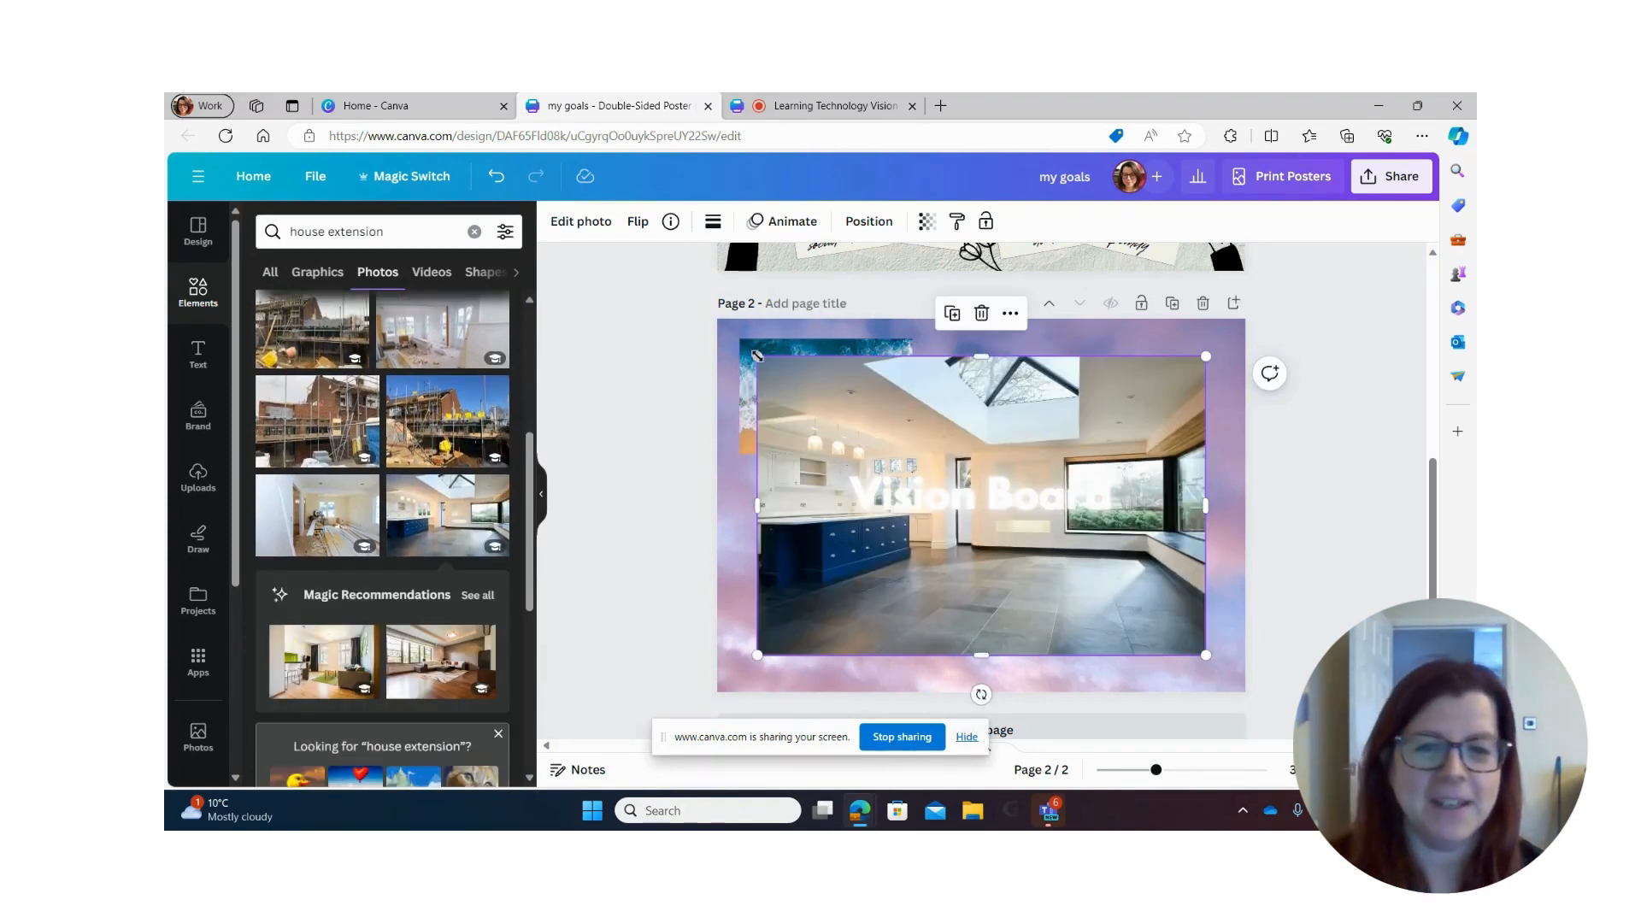
pyautogui.moveTo(736, 335); pyautogui.dragTo(1125, 399)
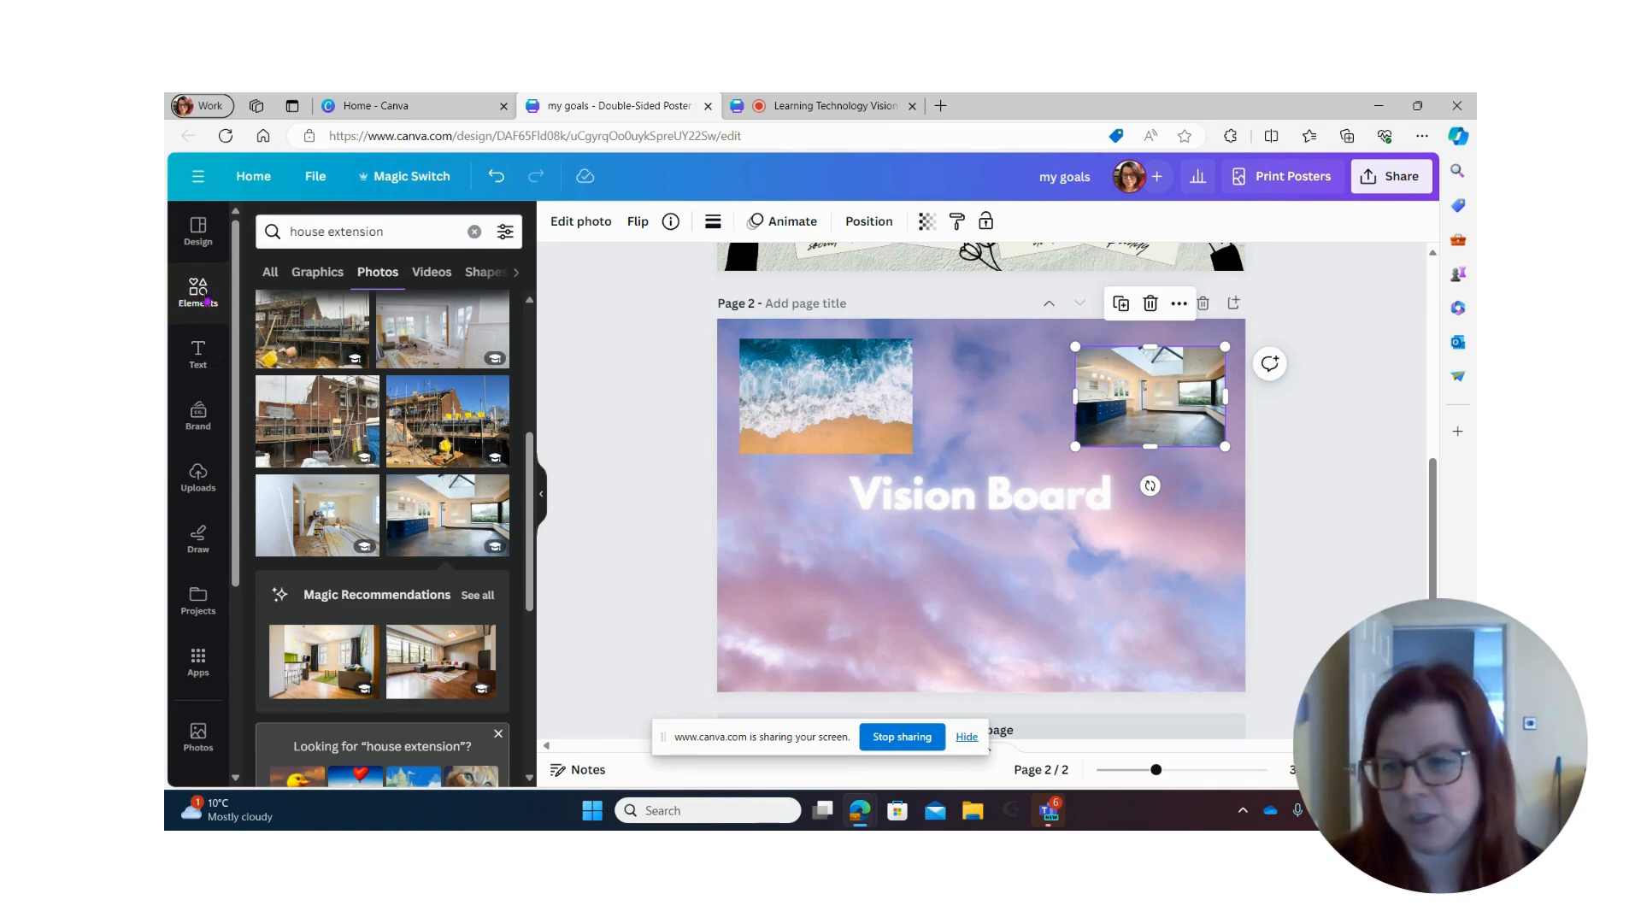
# Step: On page 1, shift the "love" polaroid slightly left and replace its picture with the photo of the skylit room with blue kitchen cabinets
pyautogui.scroll(2, 368, 472)
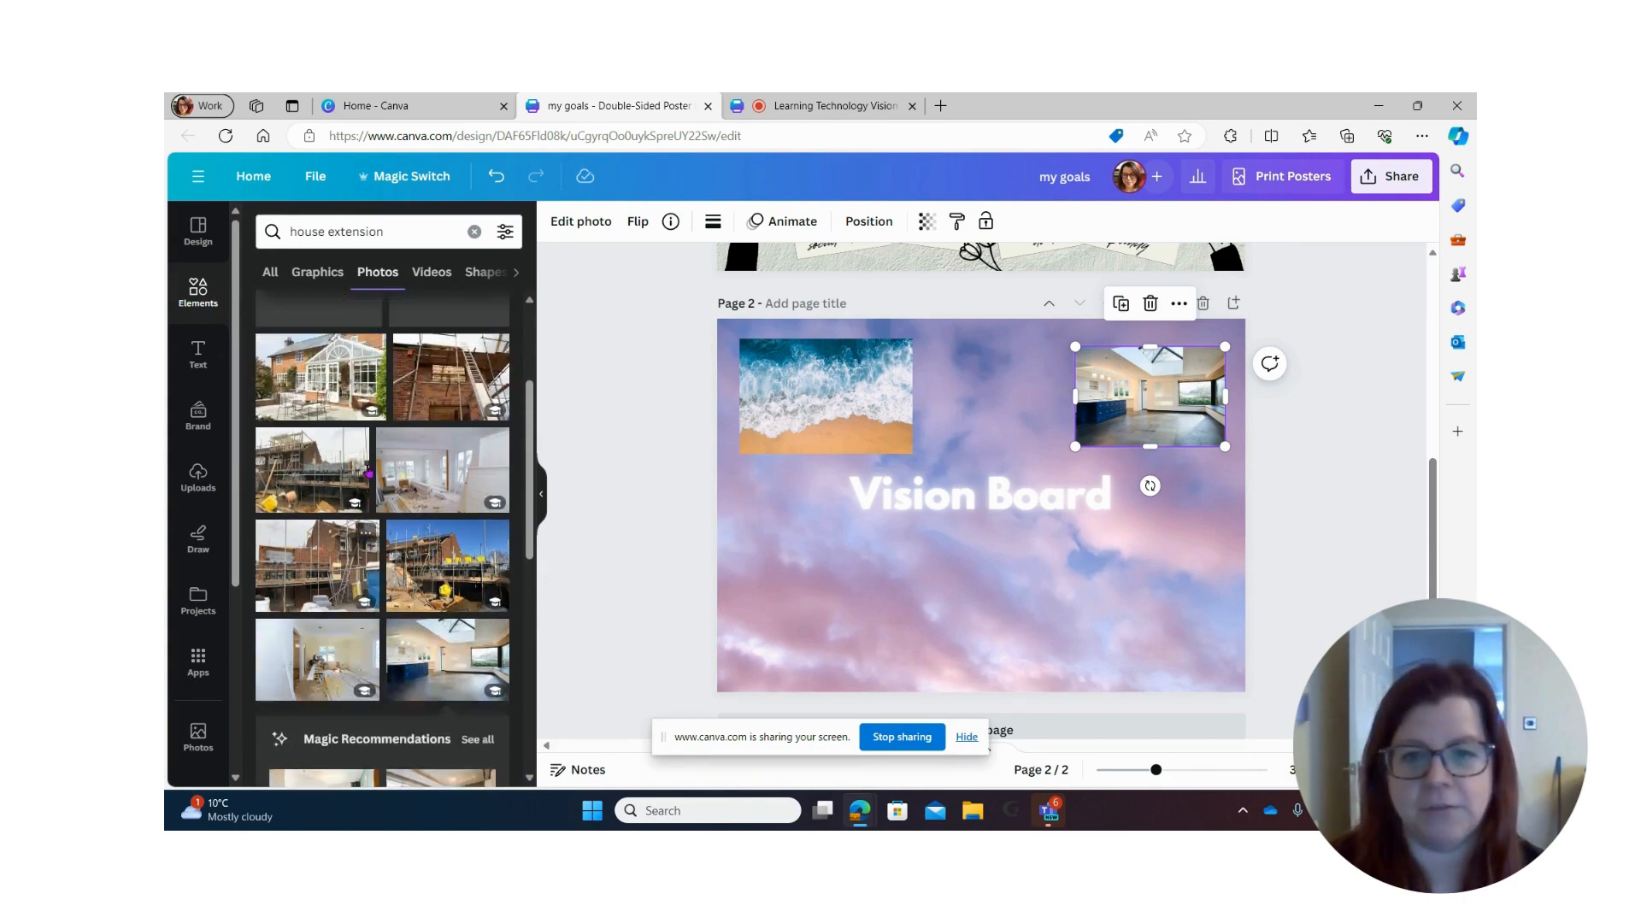
pyautogui.scroll(1, 368, 473)
pyautogui.scroll(5, 818, 402)
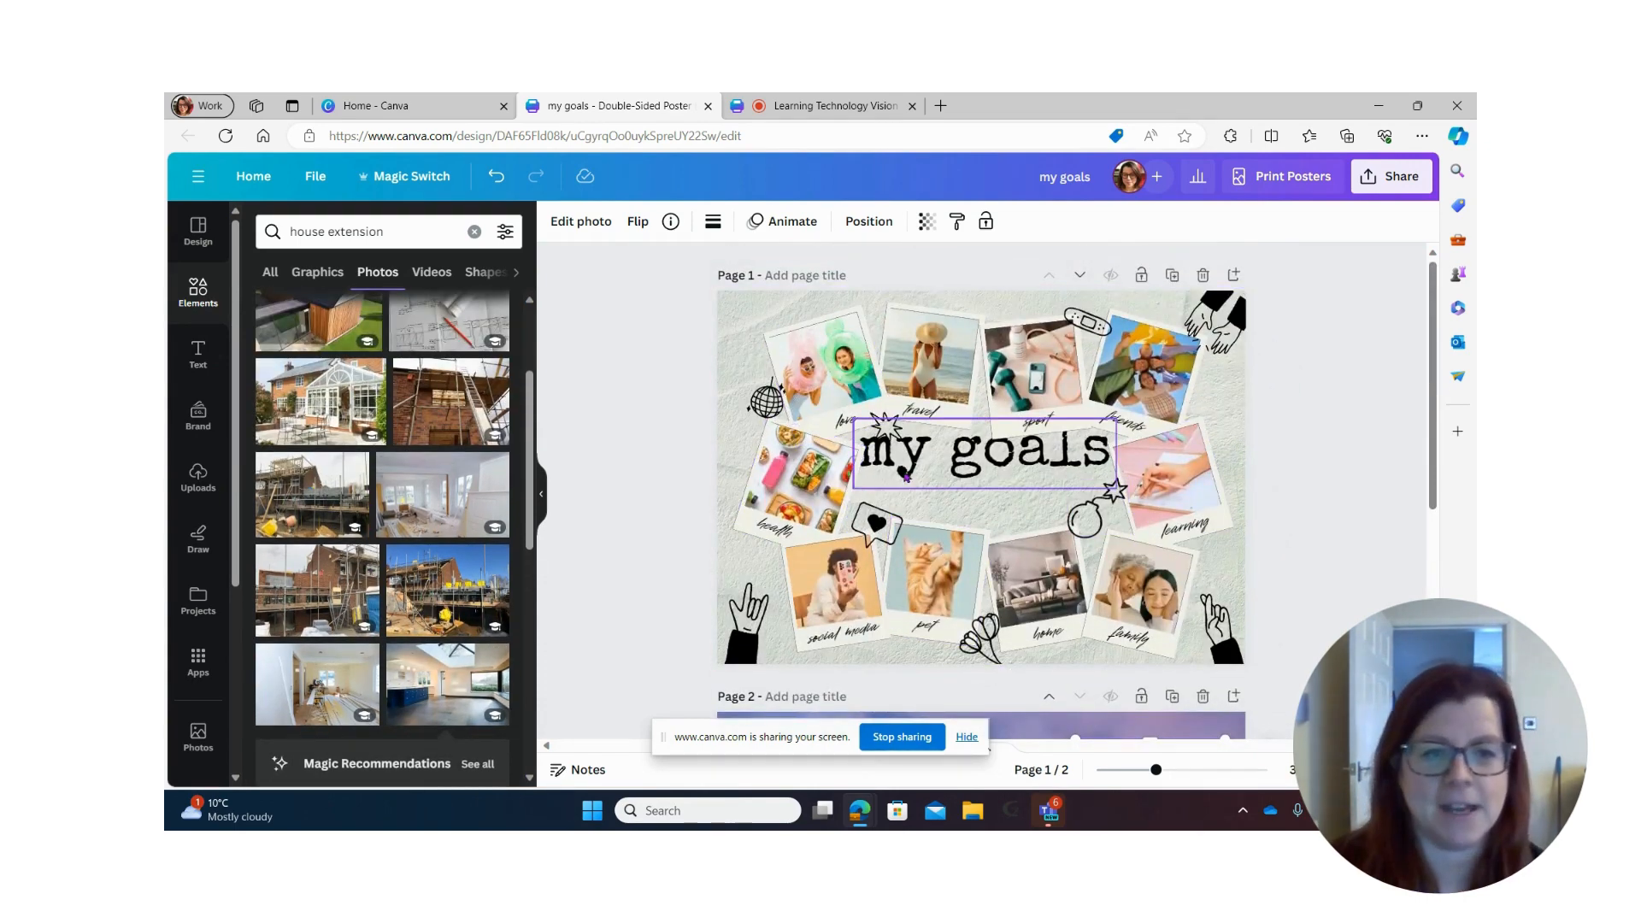
pyautogui.click(815, 380)
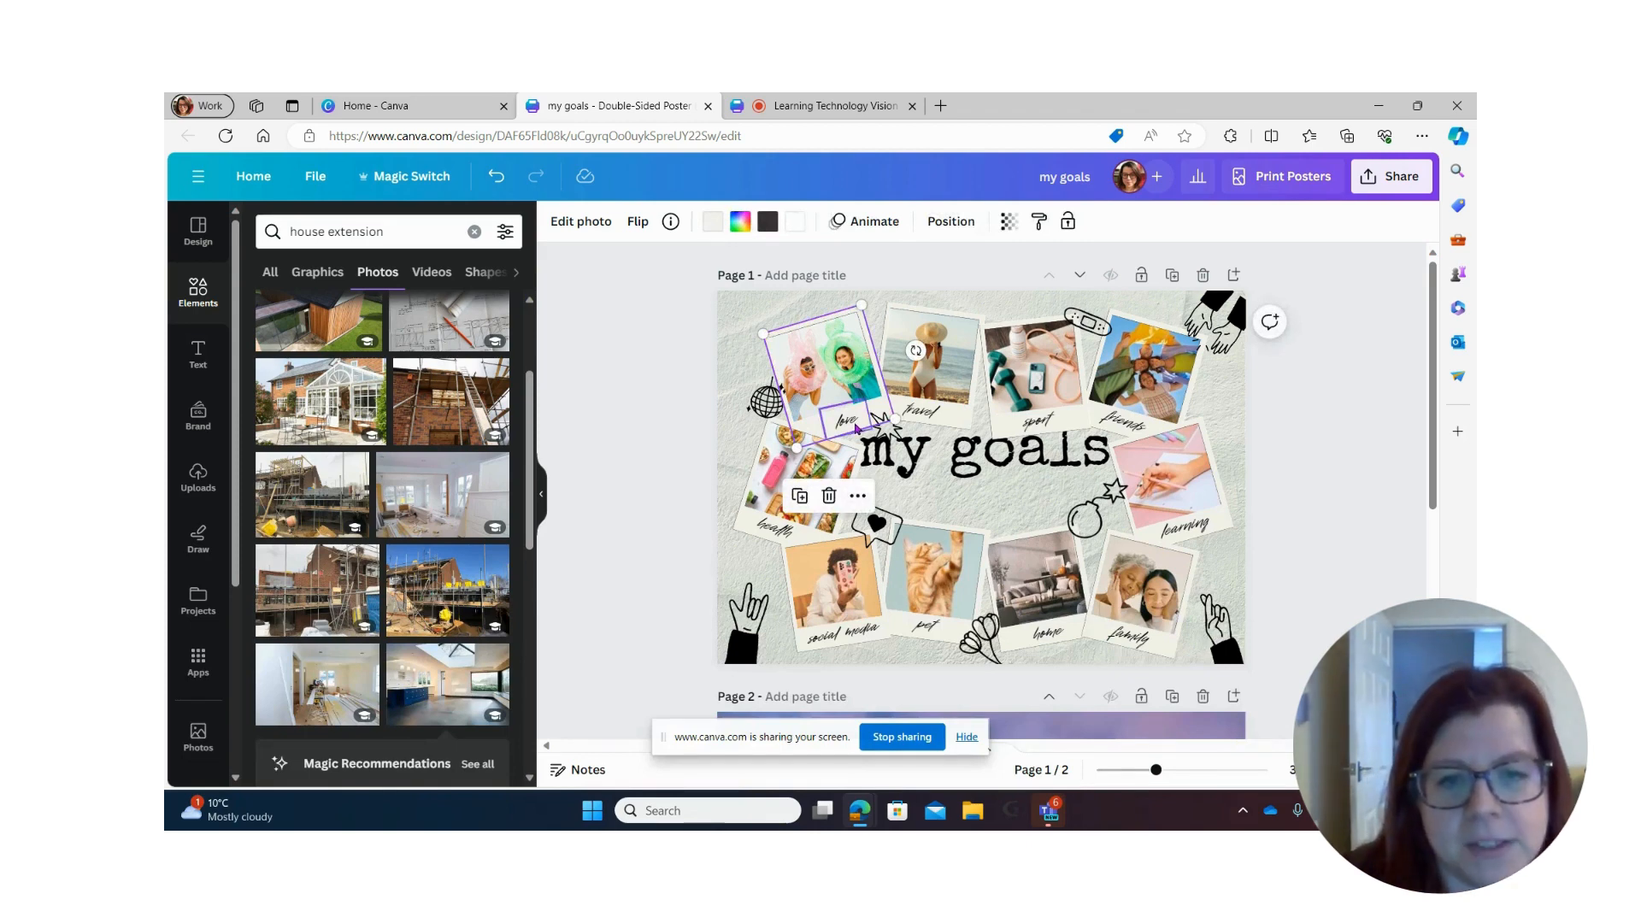
pyautogui.moveTo(837, 346); pyautogui.dragTo(819, 342)
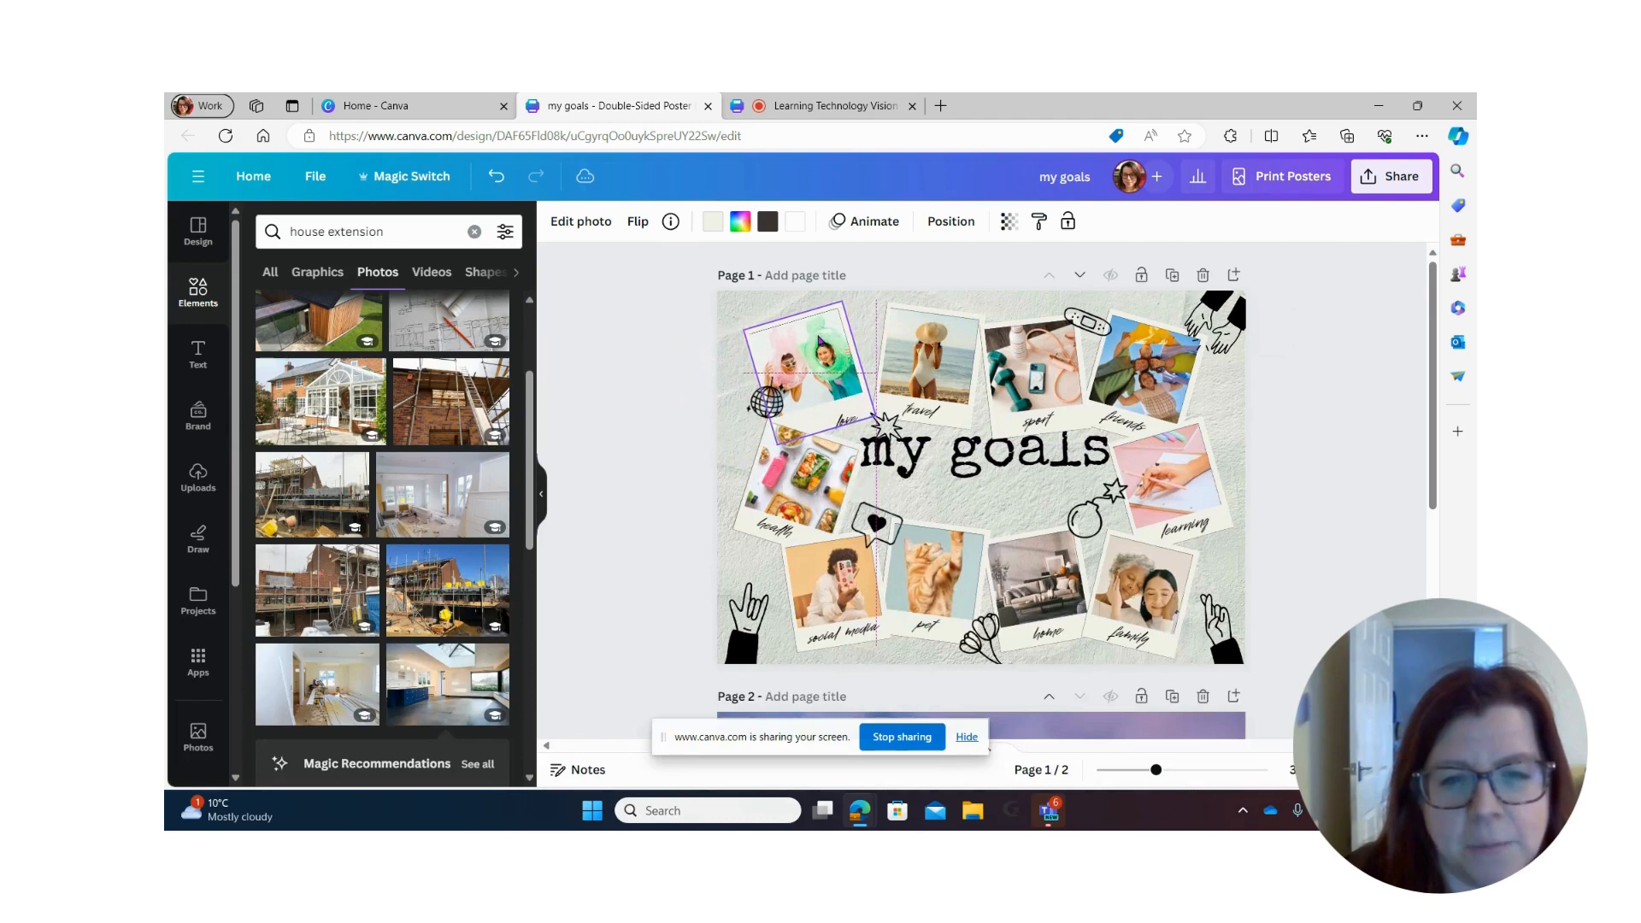
pyautogui.rightClick(820, 355)
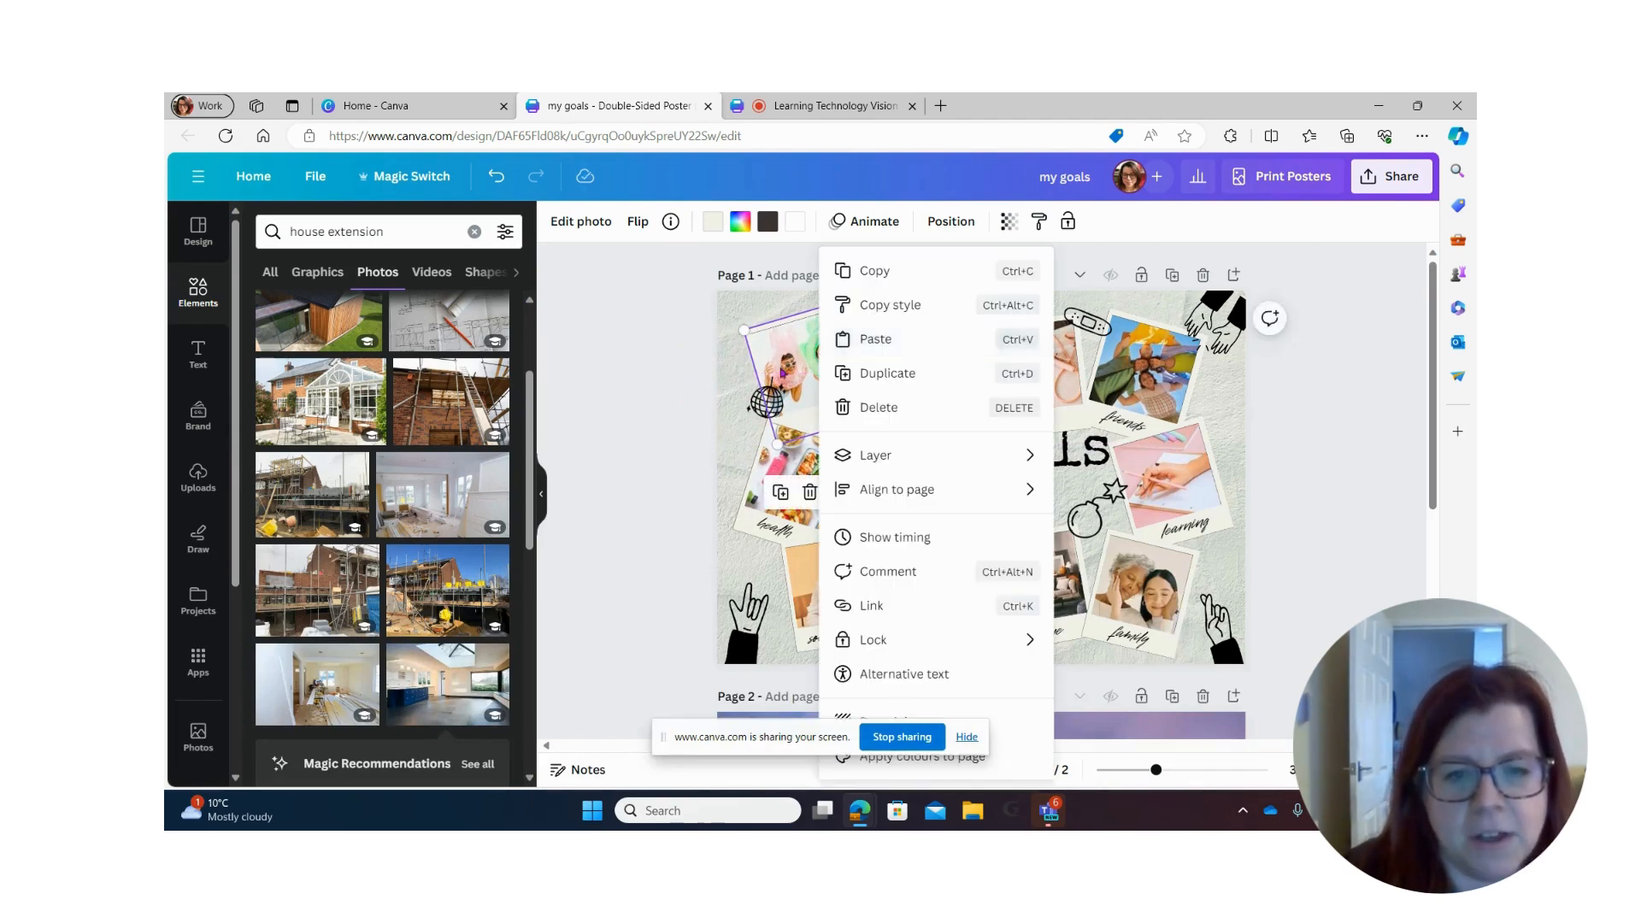
pyautogui.click(783, 371)
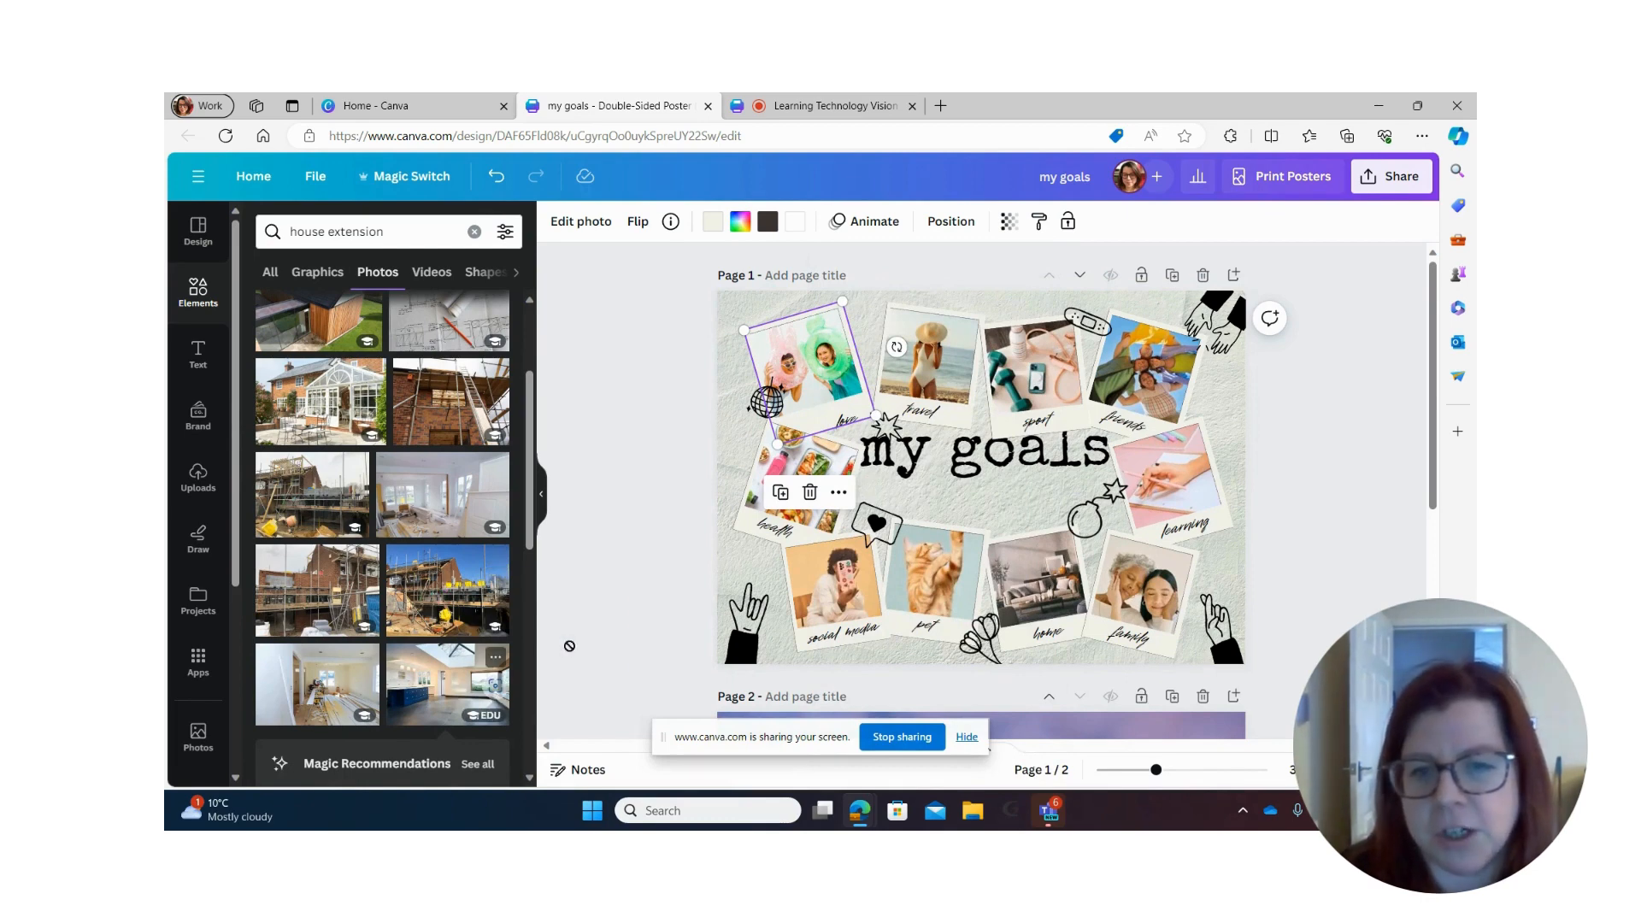
pyautogui.moveTo(569, 646); pyautogui.dragTo(795, 368)
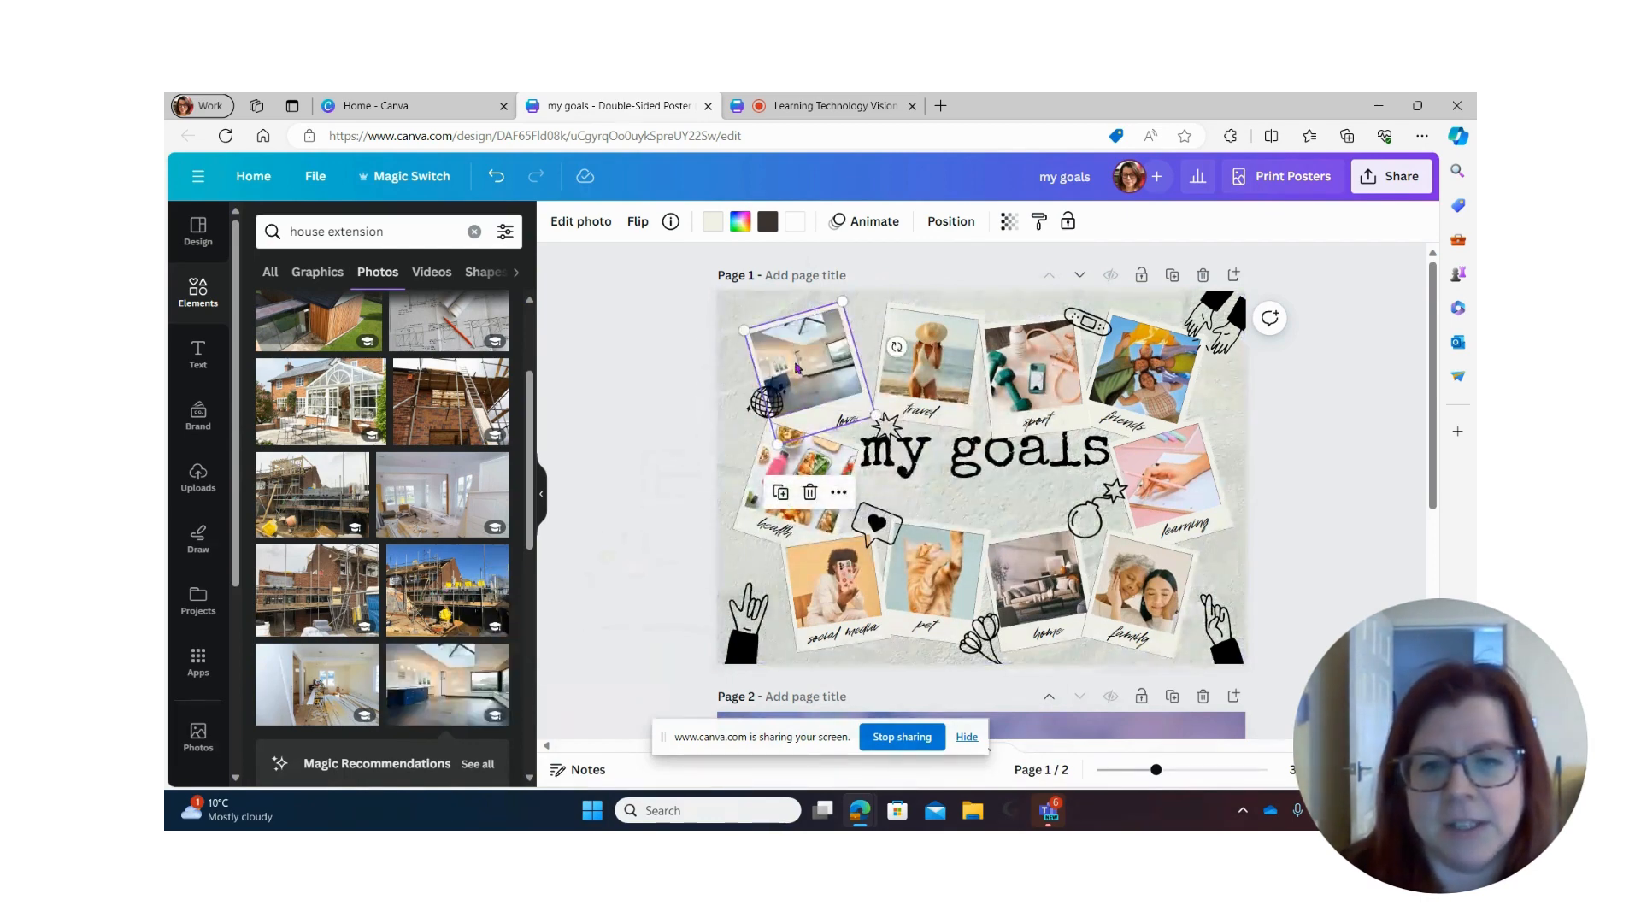
# Step: Delete the "love" caption from the first polaroid and clear the "travel" caption text under the second
pyautogui.click(842, 425)
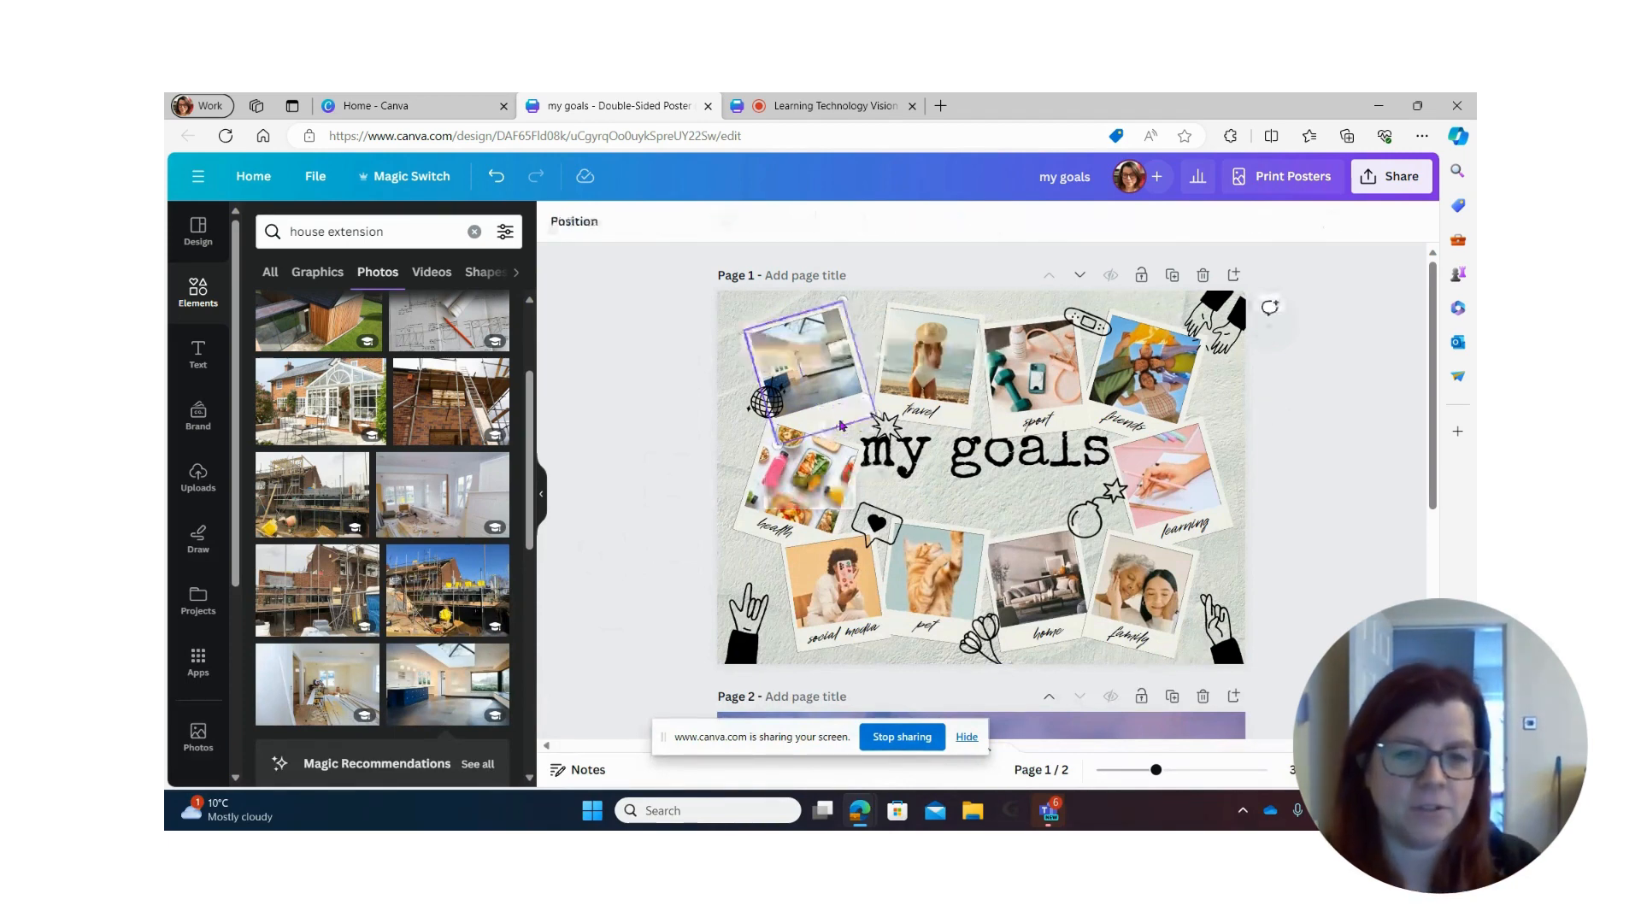
pyautogui.click(924, 411)
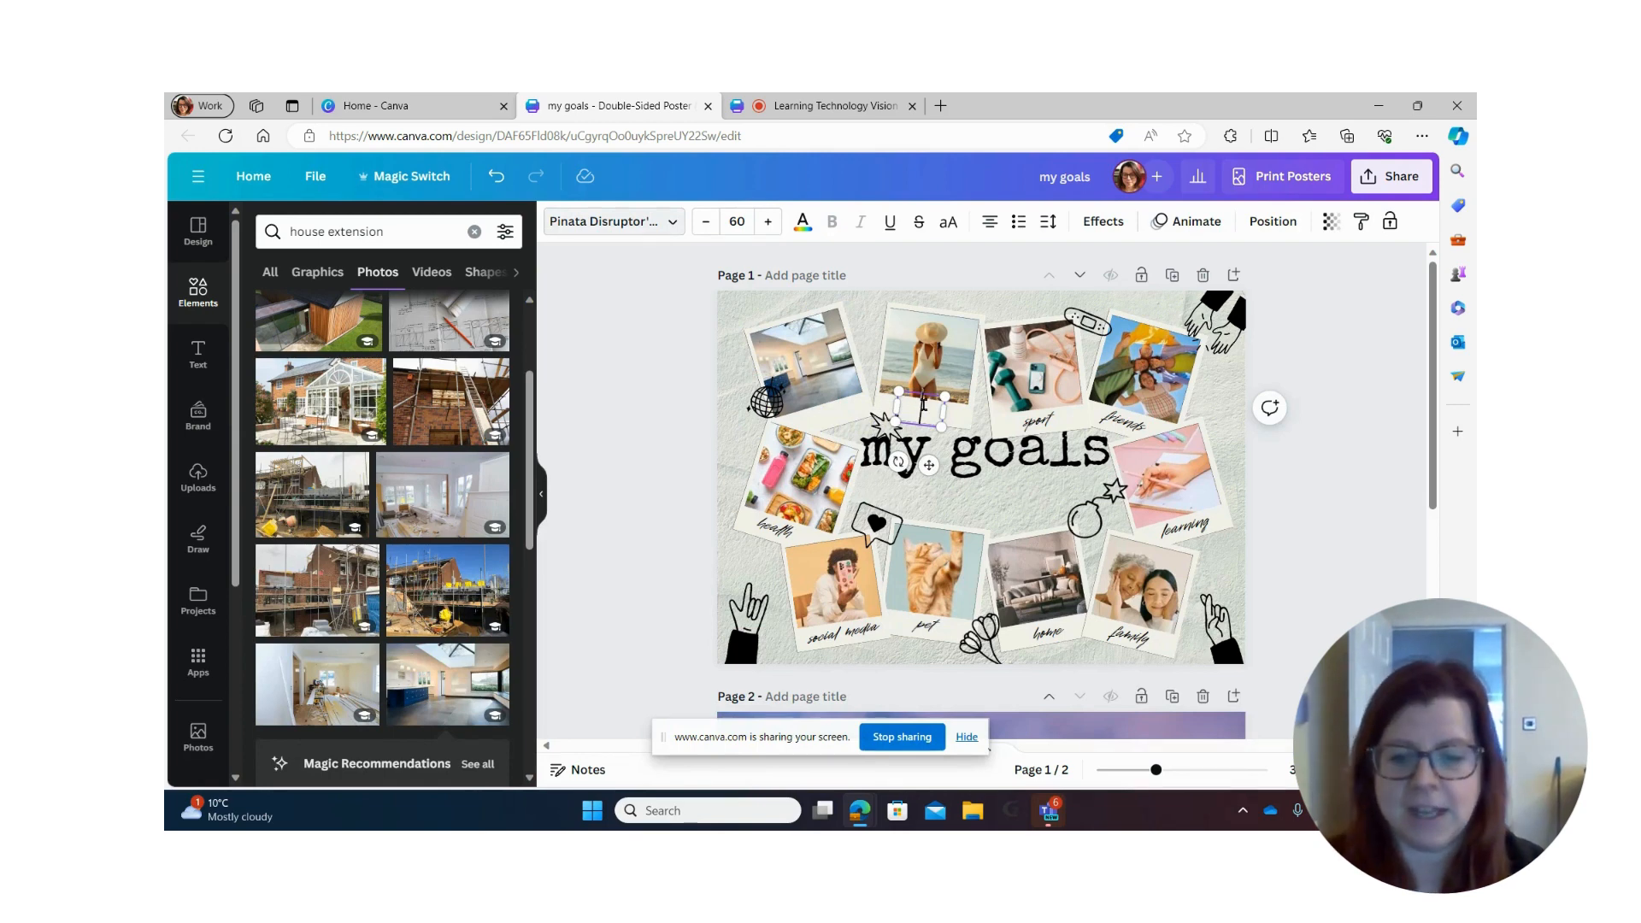
pyautogui.write('holid')
pyautogui.press('BackSpace')
pyautogui.press('BackSpace')
pyautogui.press('BackSpace')
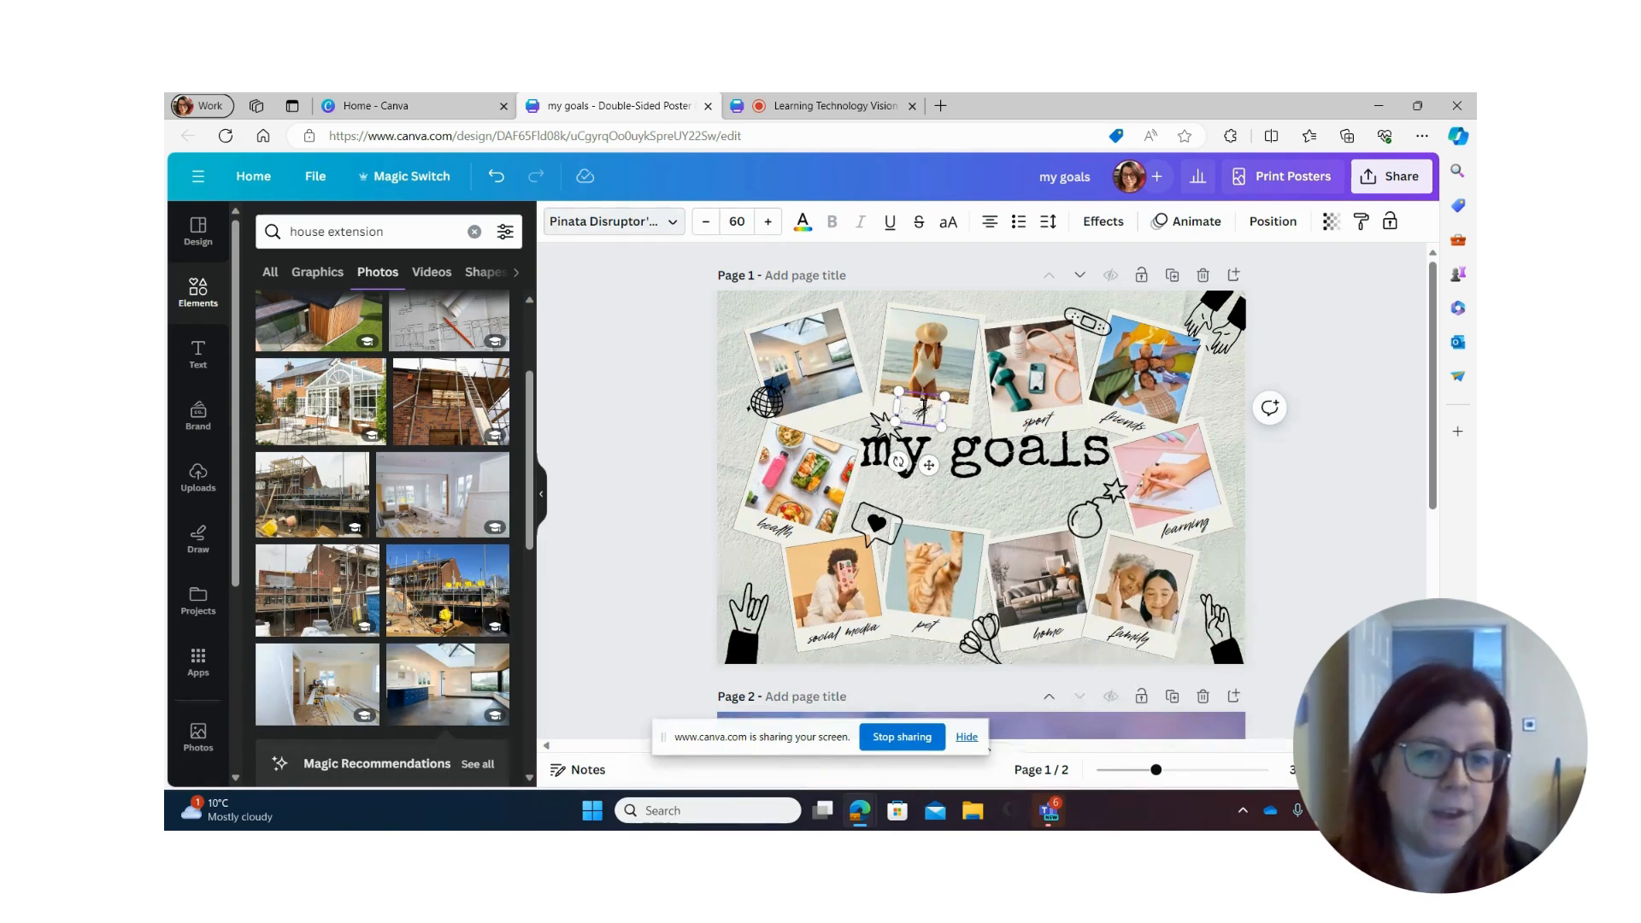
pyautogui.press('BackSpace')
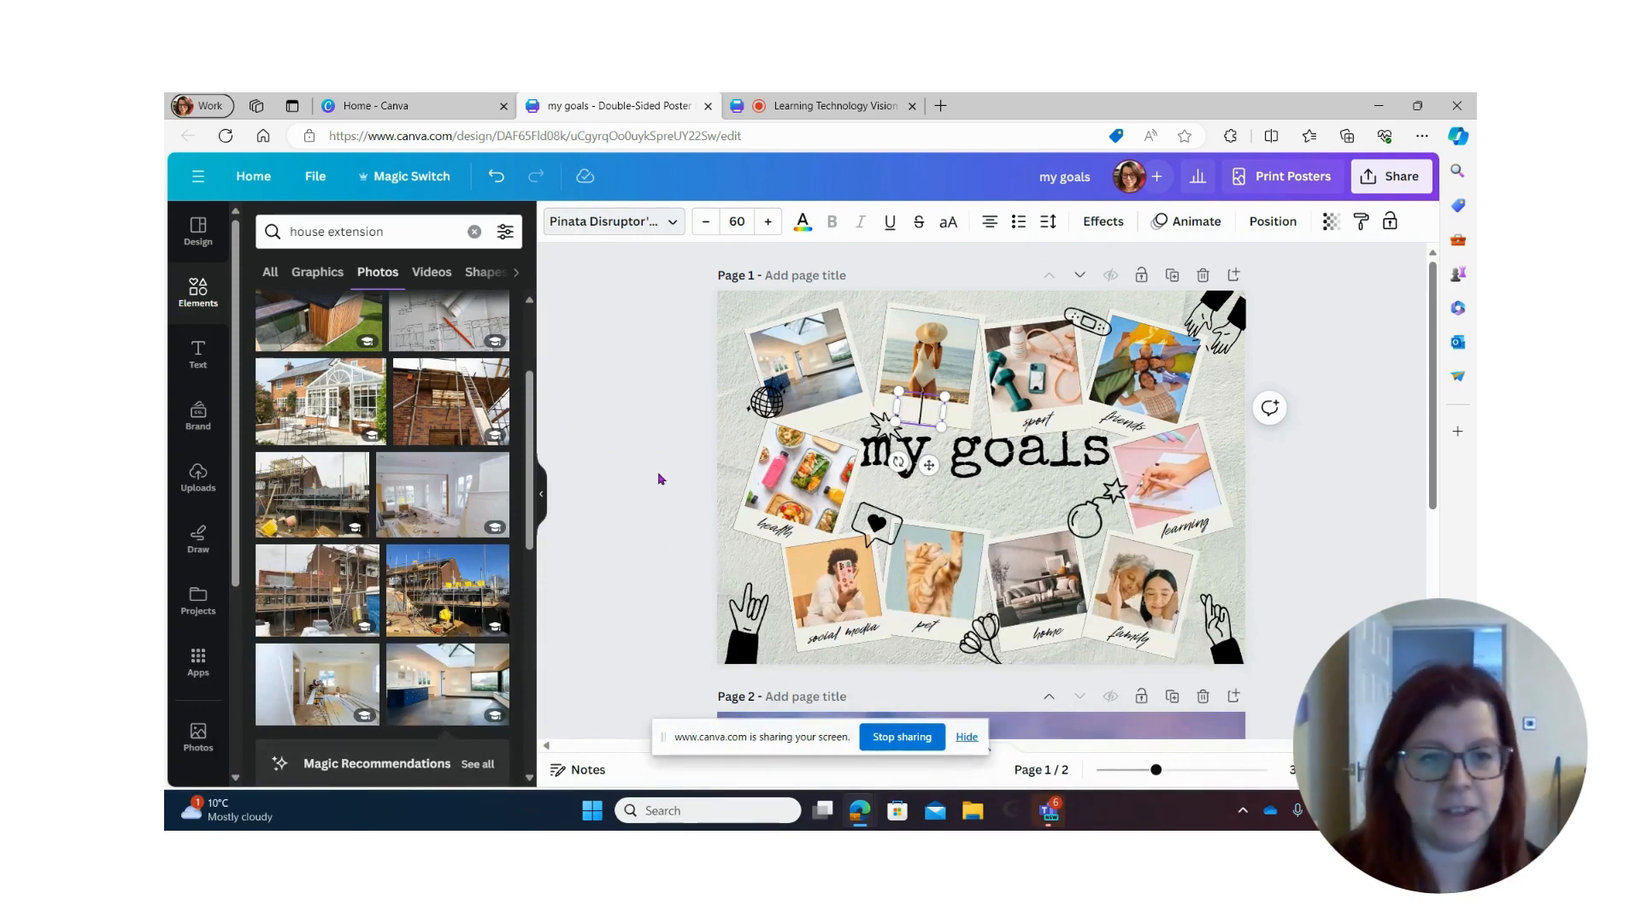
# Step: Compare the template-based page 1 with the self-built page 2 and switch to the "Learning Technology Vision" design
pyautogui.scroll(-3, 661, 478)
pyautogui.scroll(-2, 661, 479)
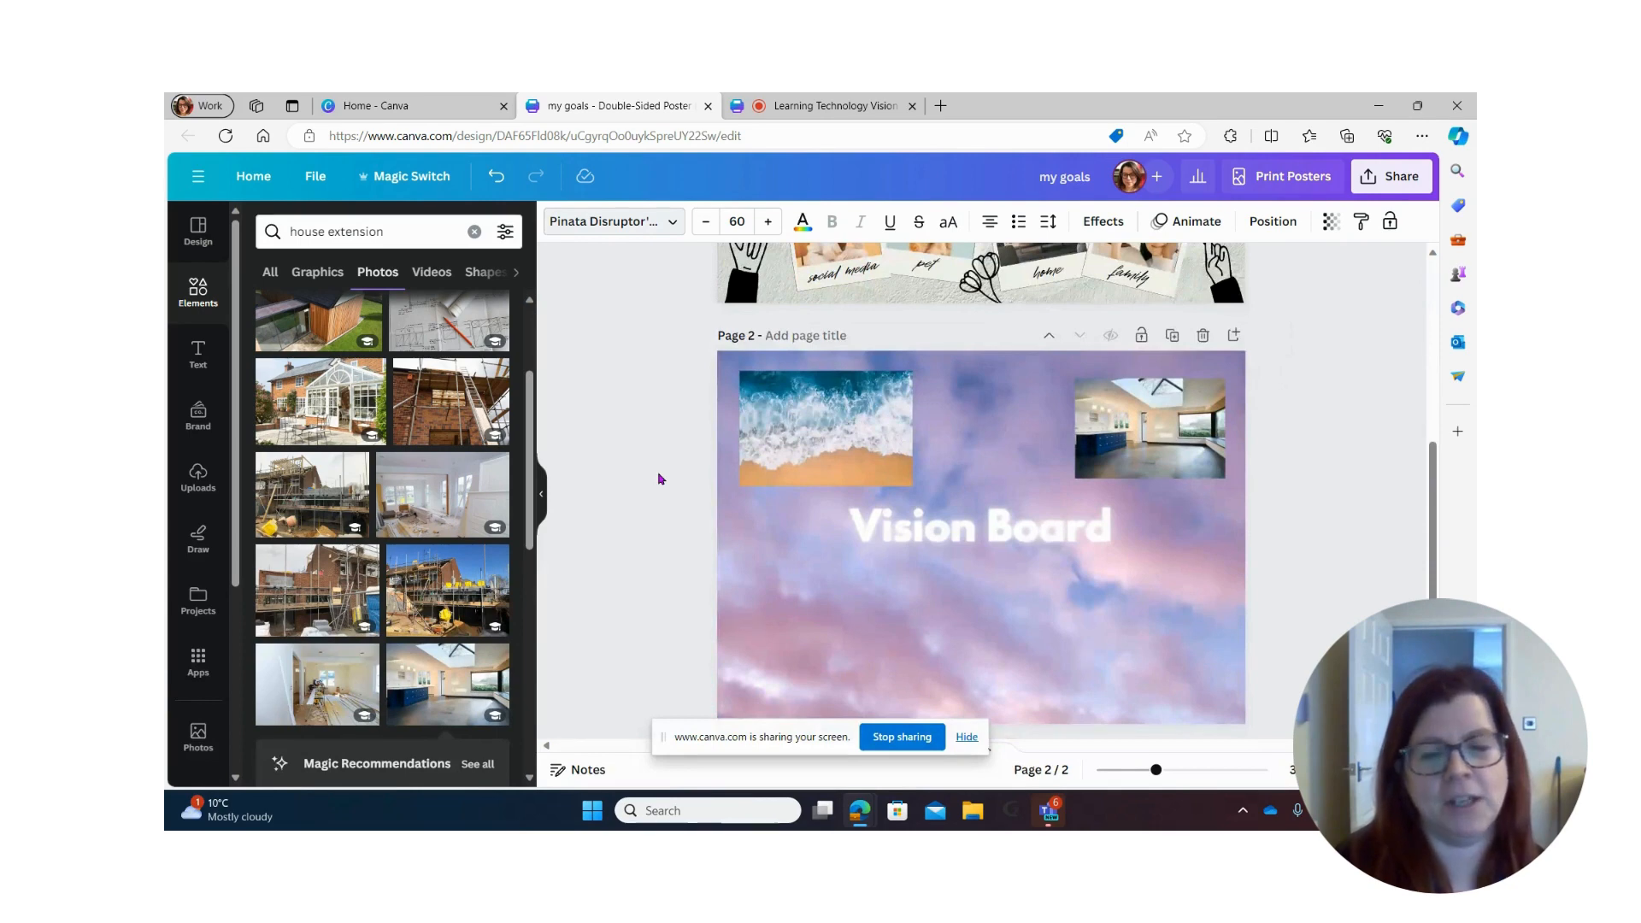
pyautogui.scroll(5, 661, 479)
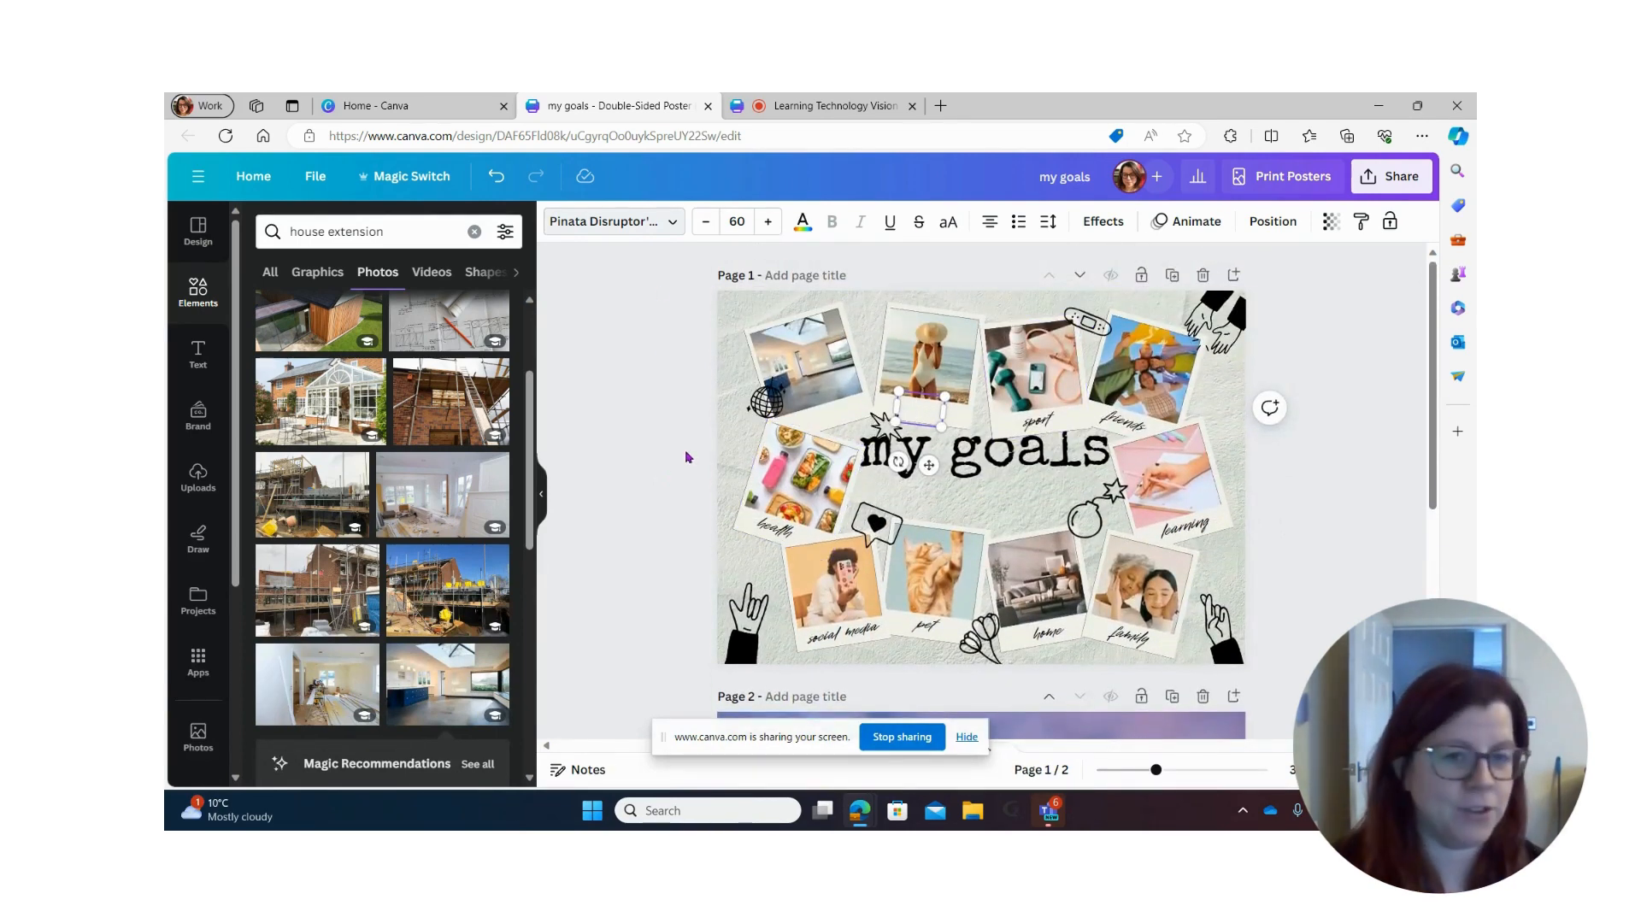
pyautogui.scroll(-5, 684, 455)
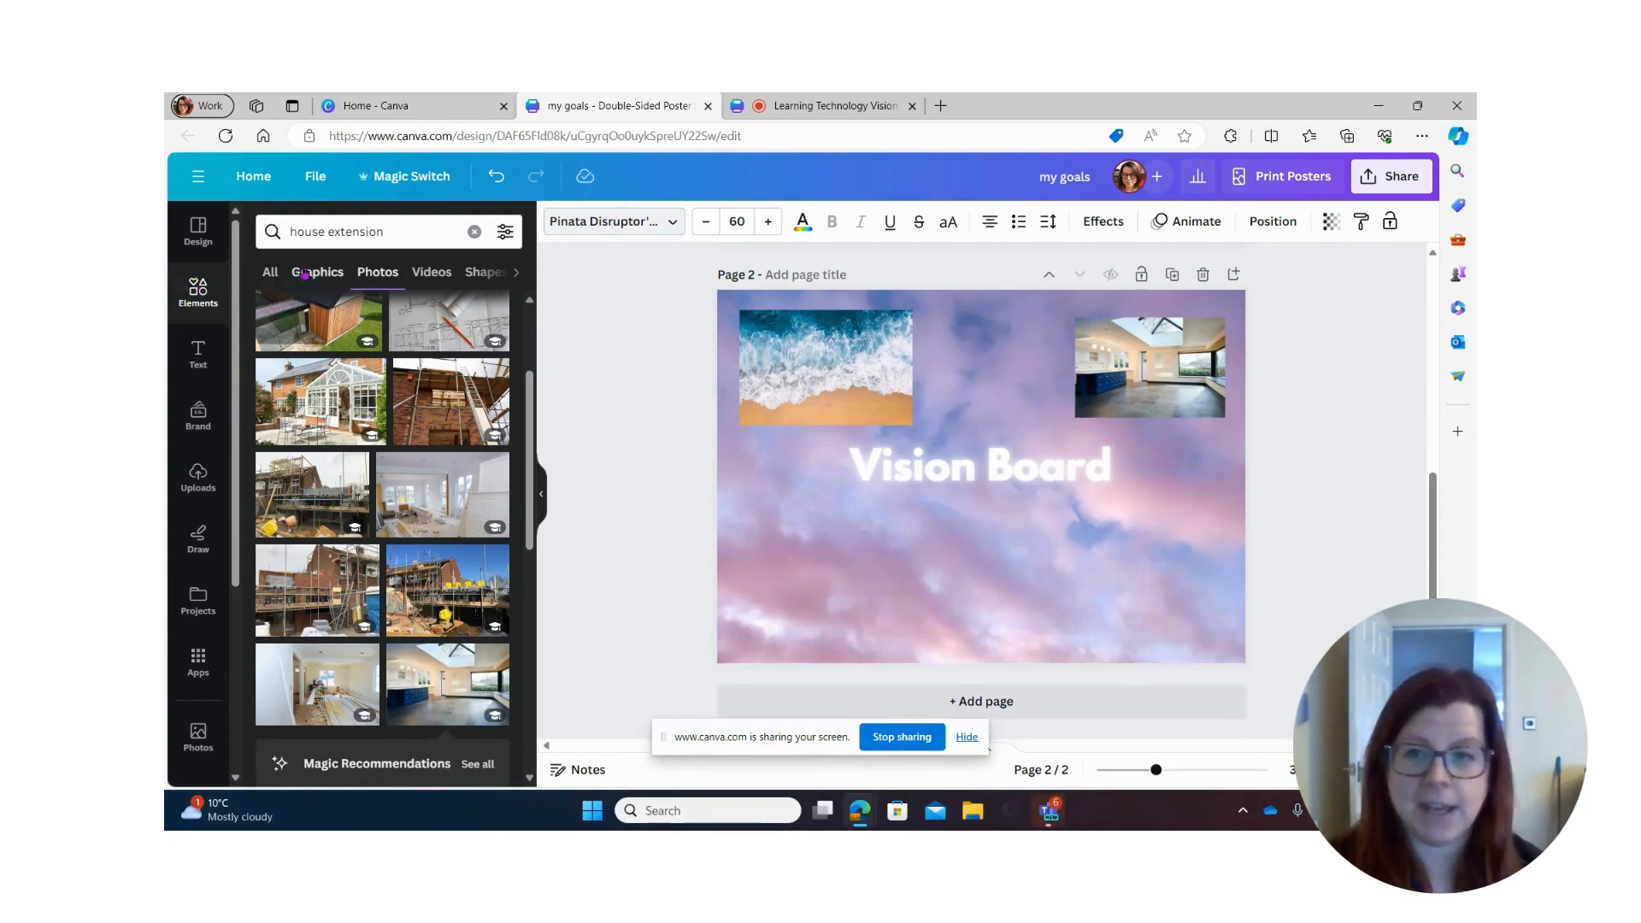
pyautogui.click(765, 107)
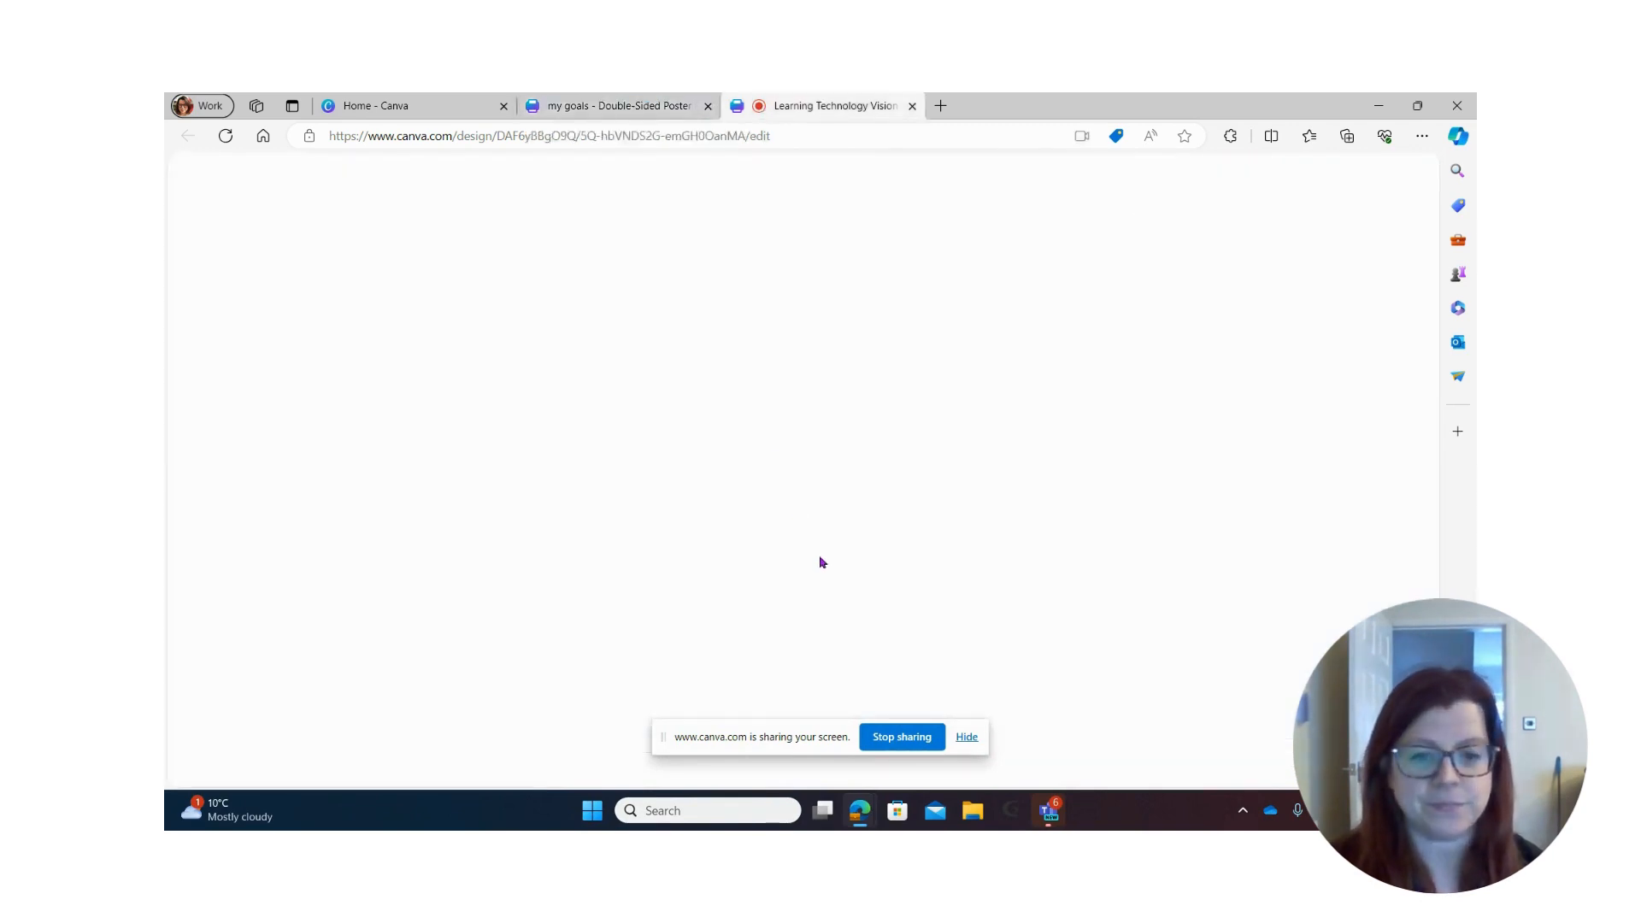